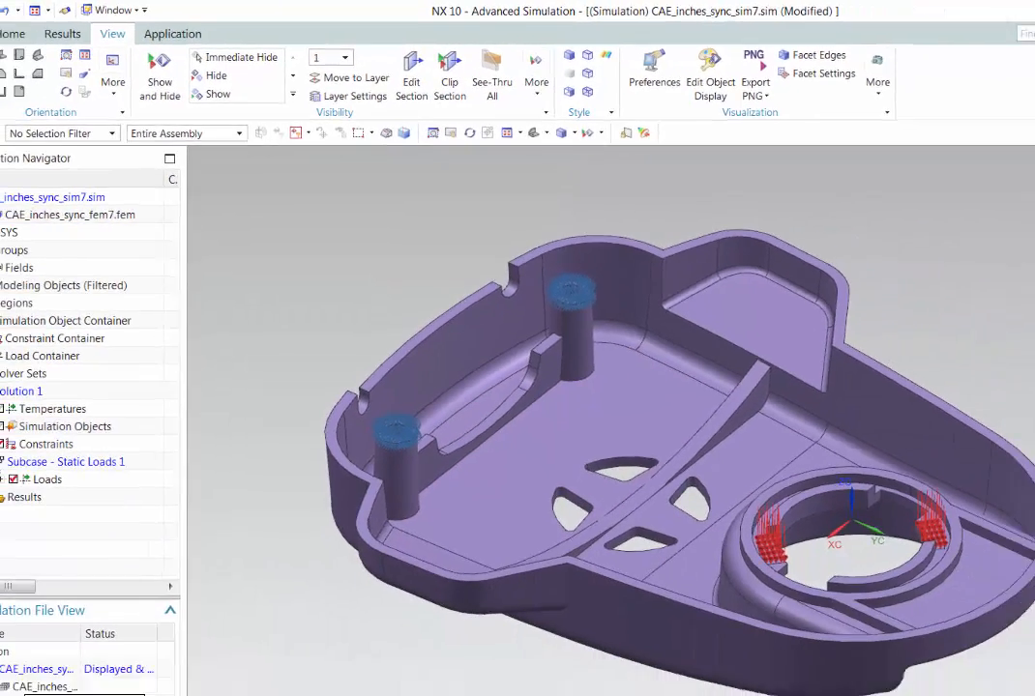
Step: Display the idealized part CAE_inches_sync_fem7_i.prt in Advanced Simulation and promote the housing's solid body
{"action": "double_click", "coordinate": [88, 558]}
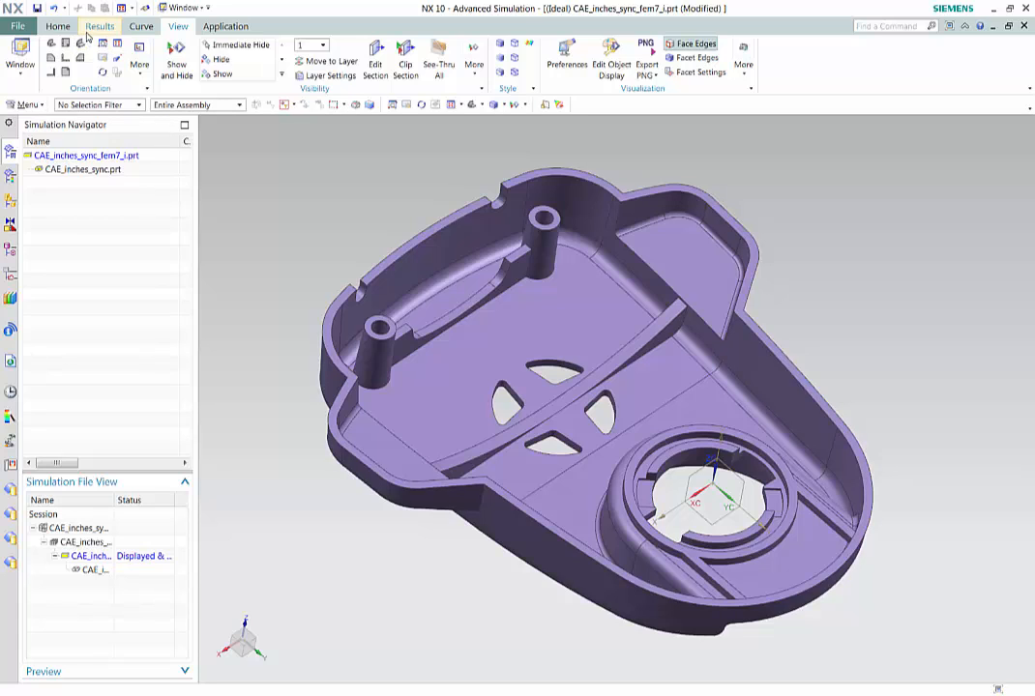
{"action": "left_click", "coordinate": [217, 26]}
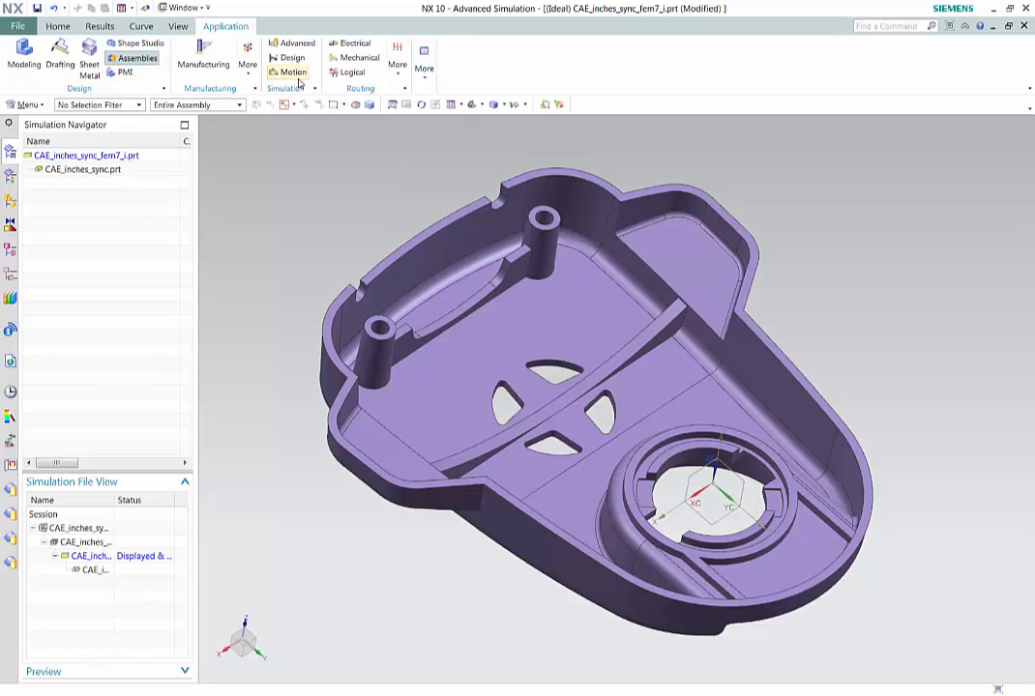
{"action": "left_click", "coordinate": [292, 45]}
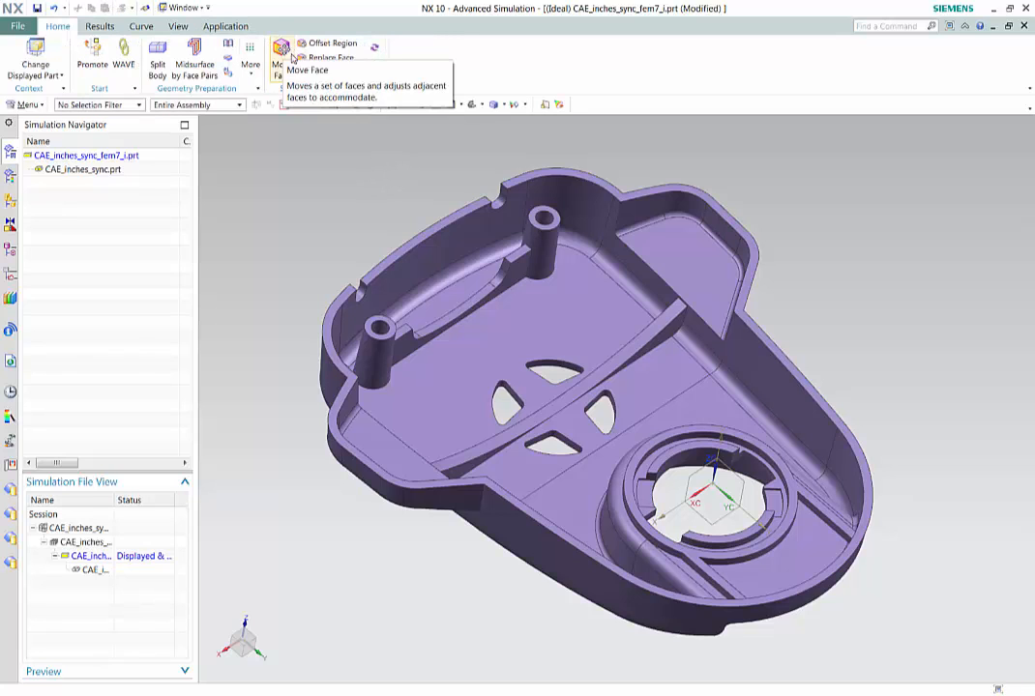
{"action": "left_click", "coordinate": [96, 57]}
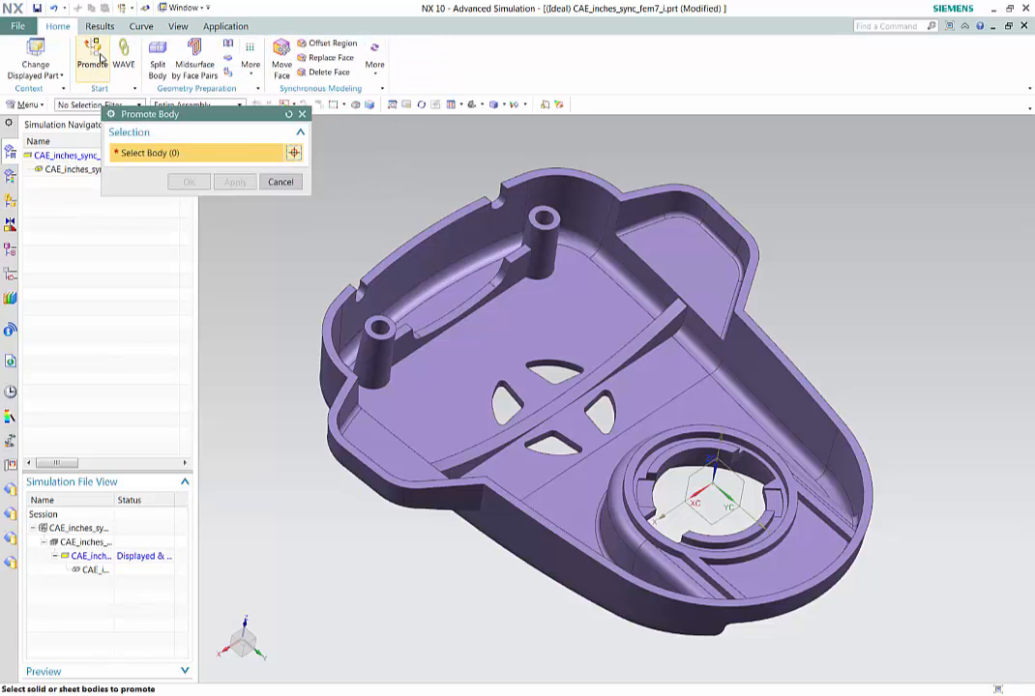
{"action": "left_click", "coordinate": [731, 299]}
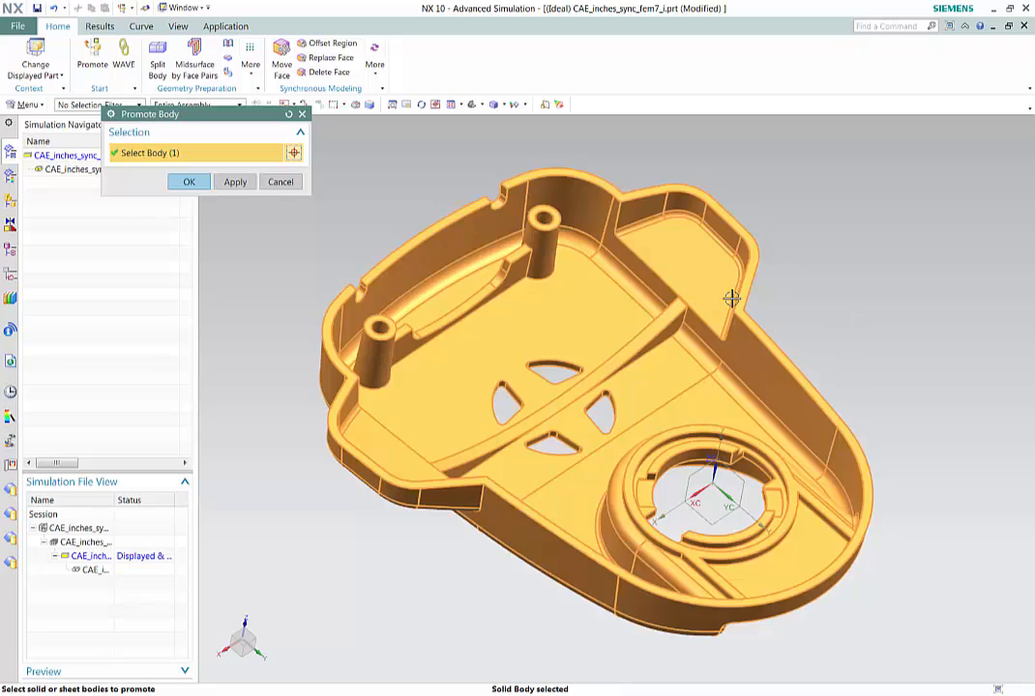
{"action": "left_click", "coordinate": [203, 184]}
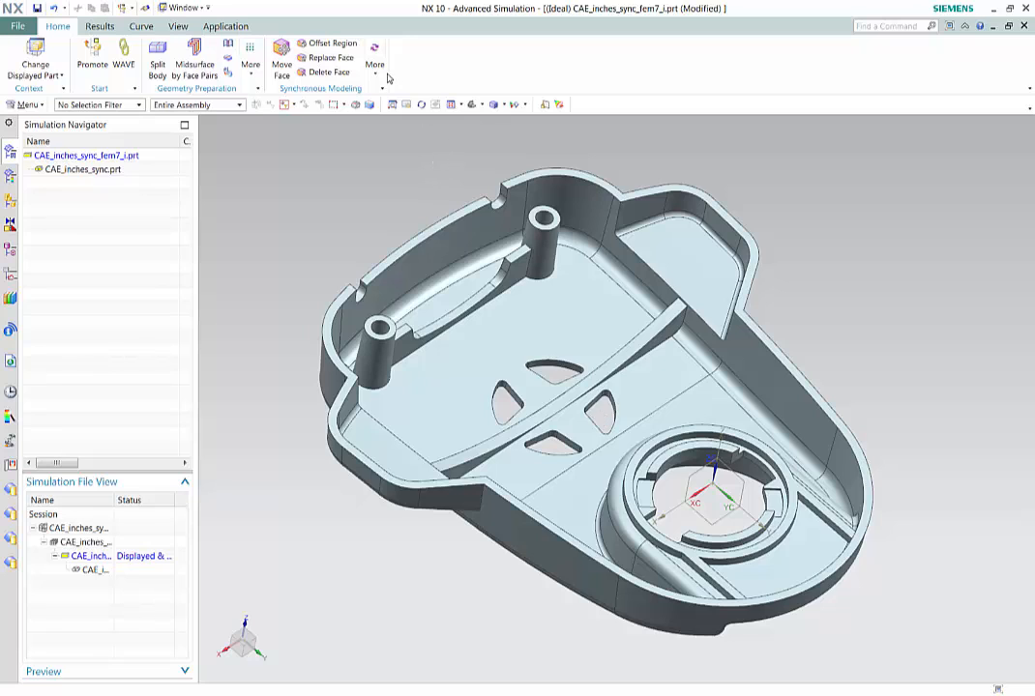
Step: Resize the outer curved faces of the four floor cutouts, selected by equal radius, to a 1.26 in diameter
{"action": "left_click", "coordinate": [377, 70]}
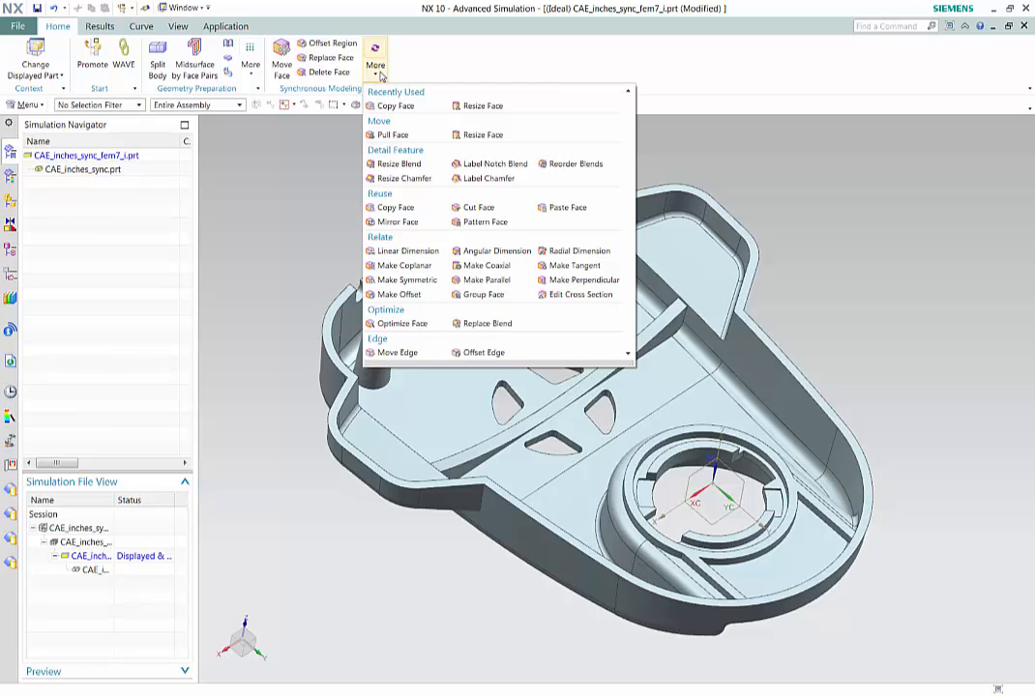
{"action": "left_click", "coordinate": [484, 134]}
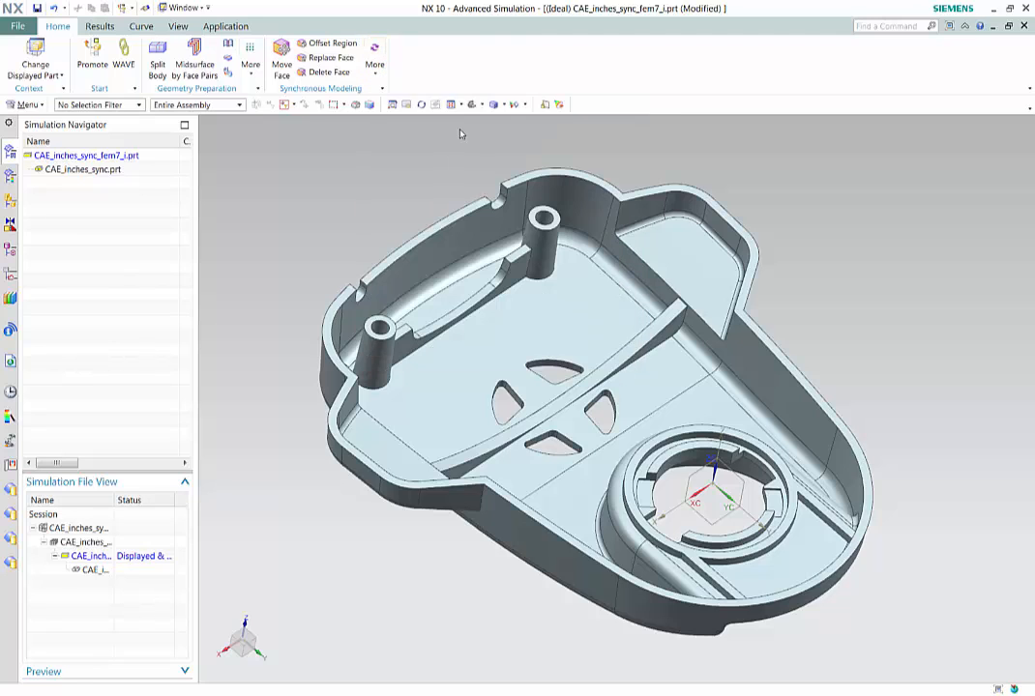
{"action": "left_click", "coordinate": [557, 364]}
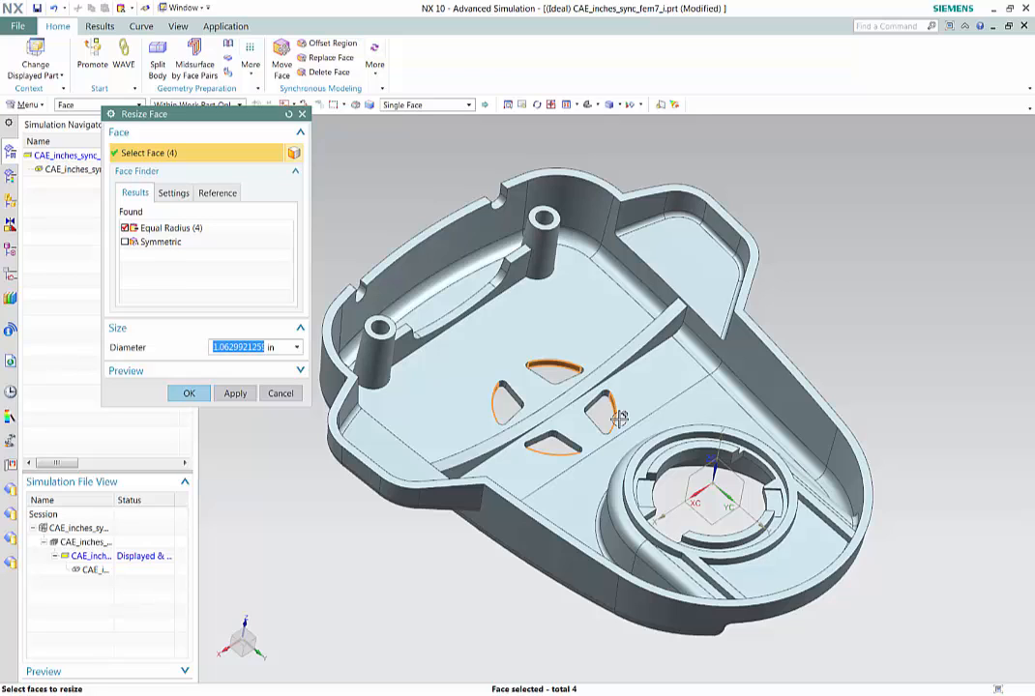
{"action": "left_click", "coordinate": [128, 229]}
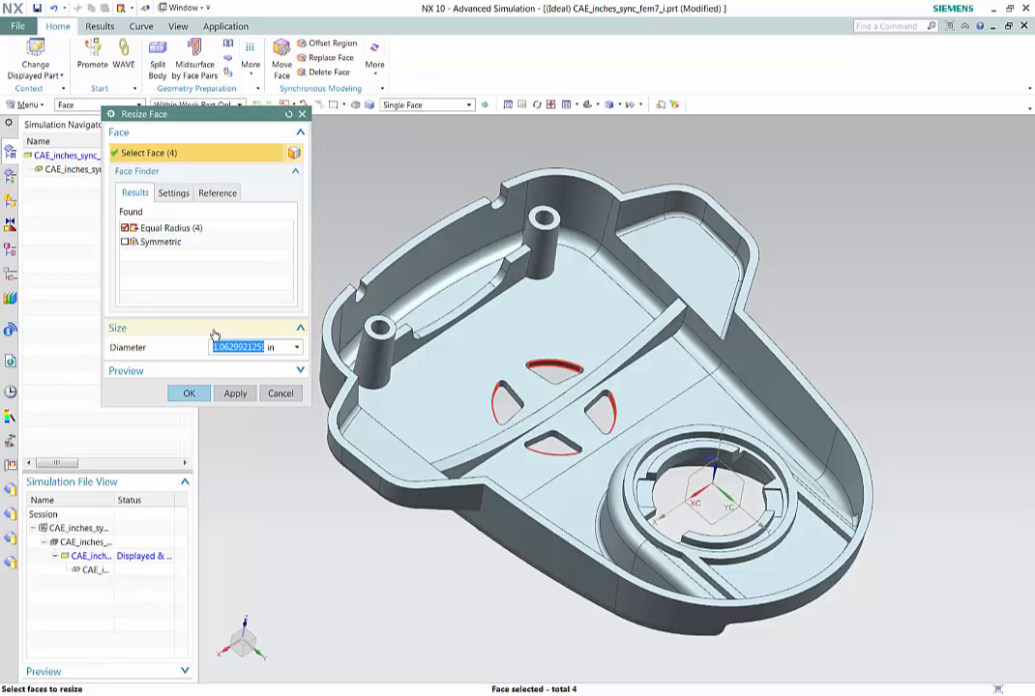
{"action": "type", "text": "1.26"}
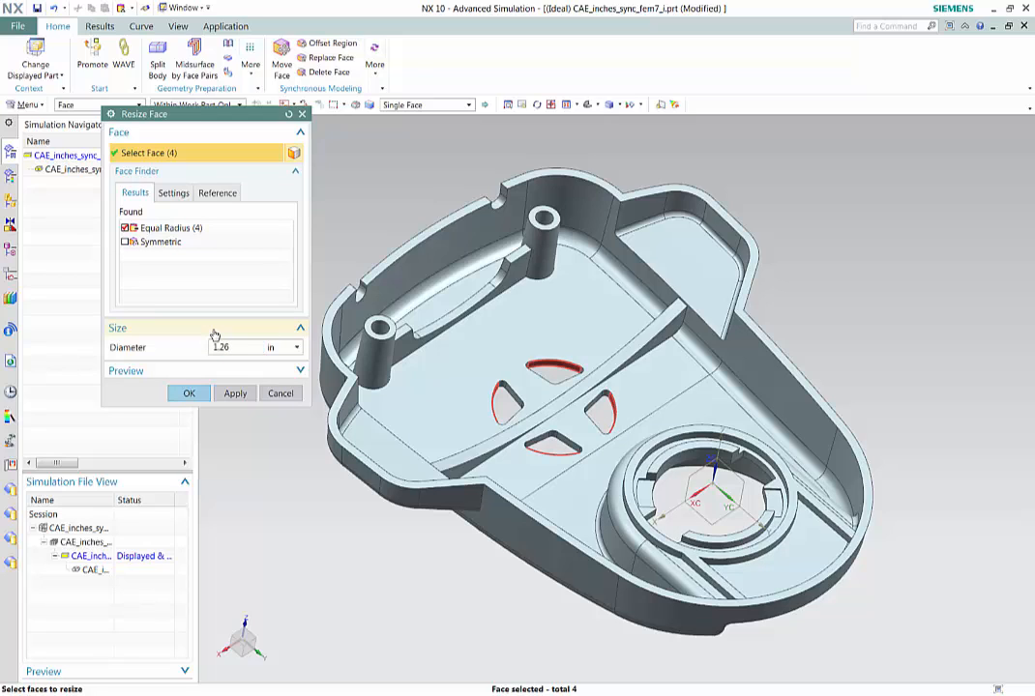
{"action": "key", "text": "Return"}
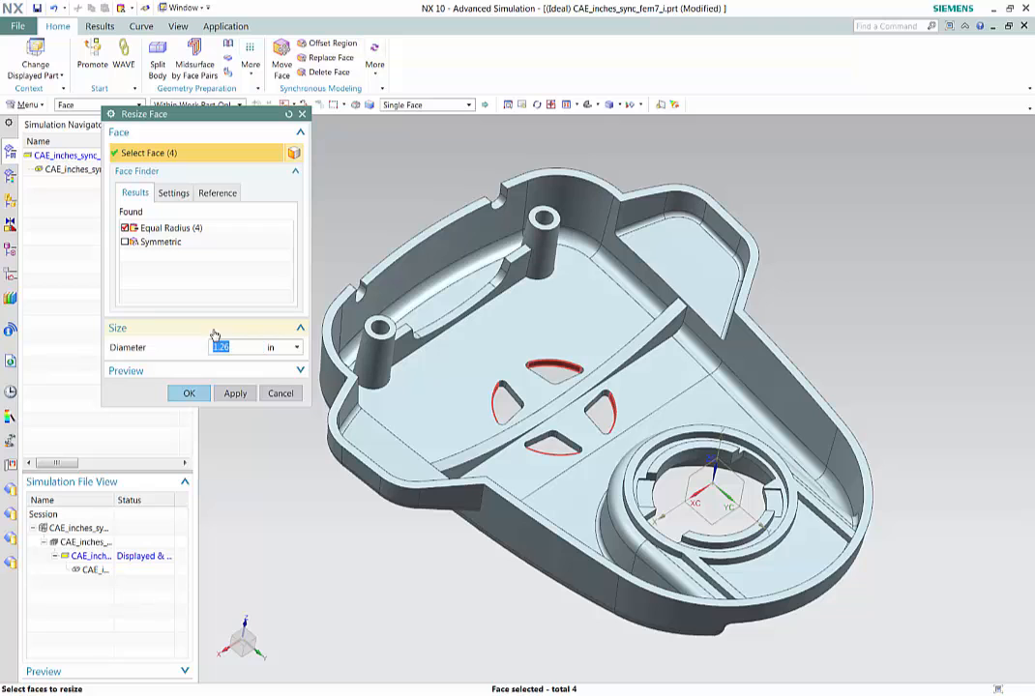
{"action": "left_click", "coordinate": [211, 393]}
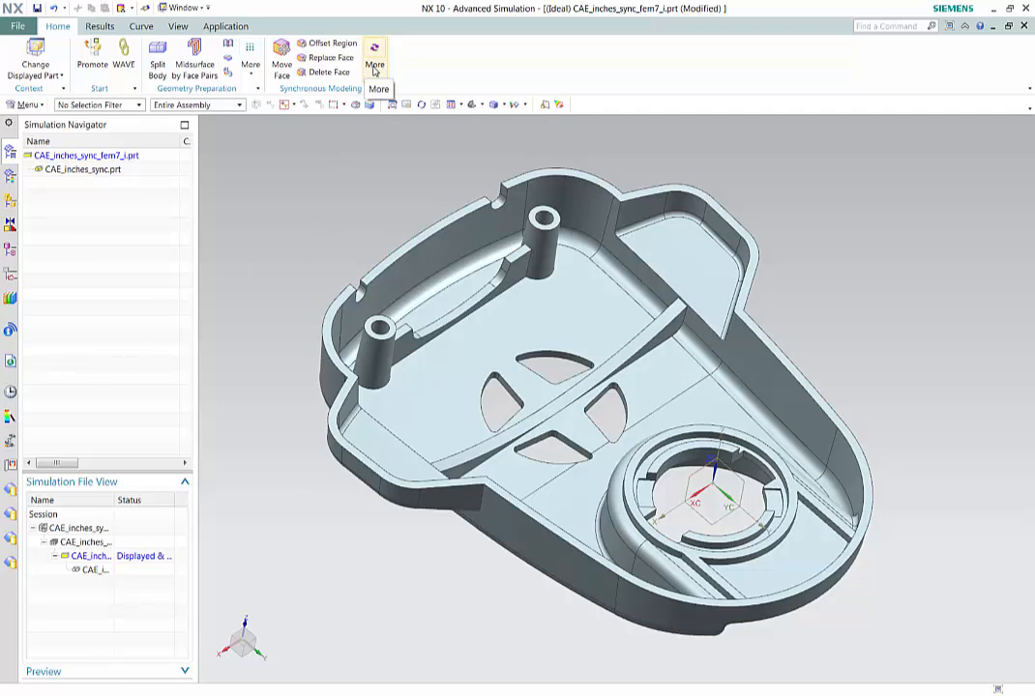
Step: Copy the two bosses and their connecting rib 2 in along YC, using Boss or Pocket Faces selection and pasting the copied faces
{"action": "left_click", "coordinate": [374, 67]}
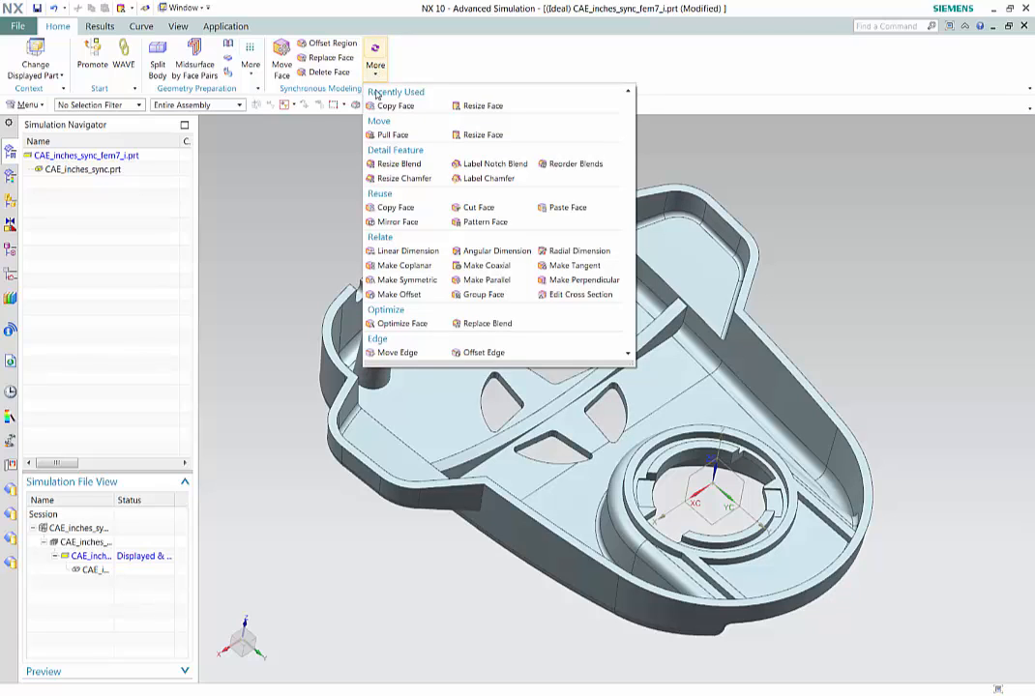
{"action": "left_click", "coordinate": [391, 106]}
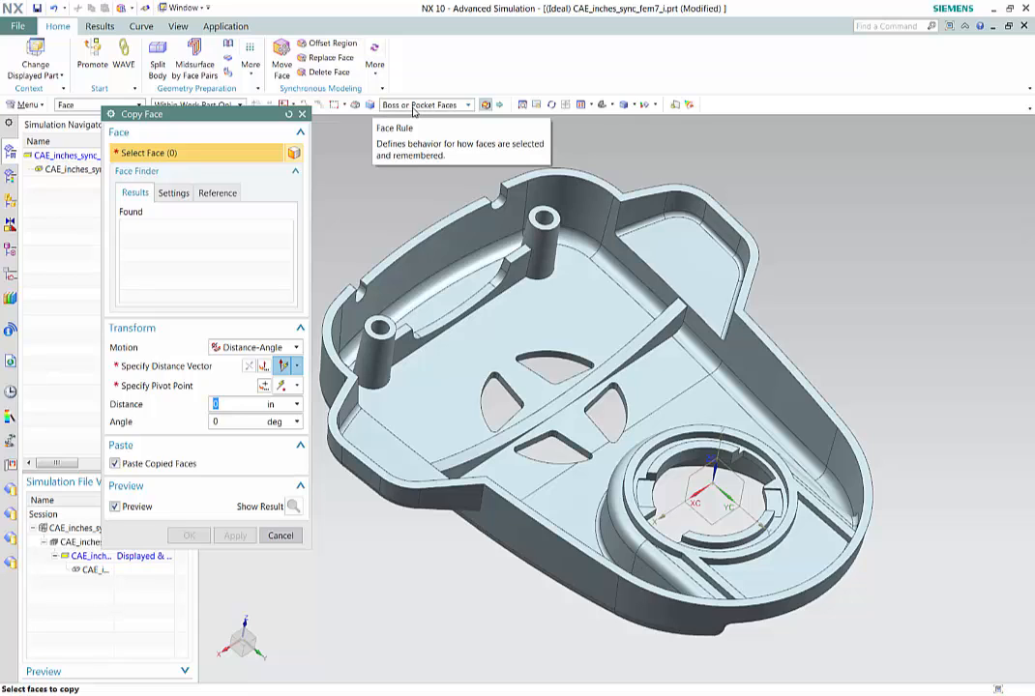
{"action": "left_click", "coordinate": [414, 106]}
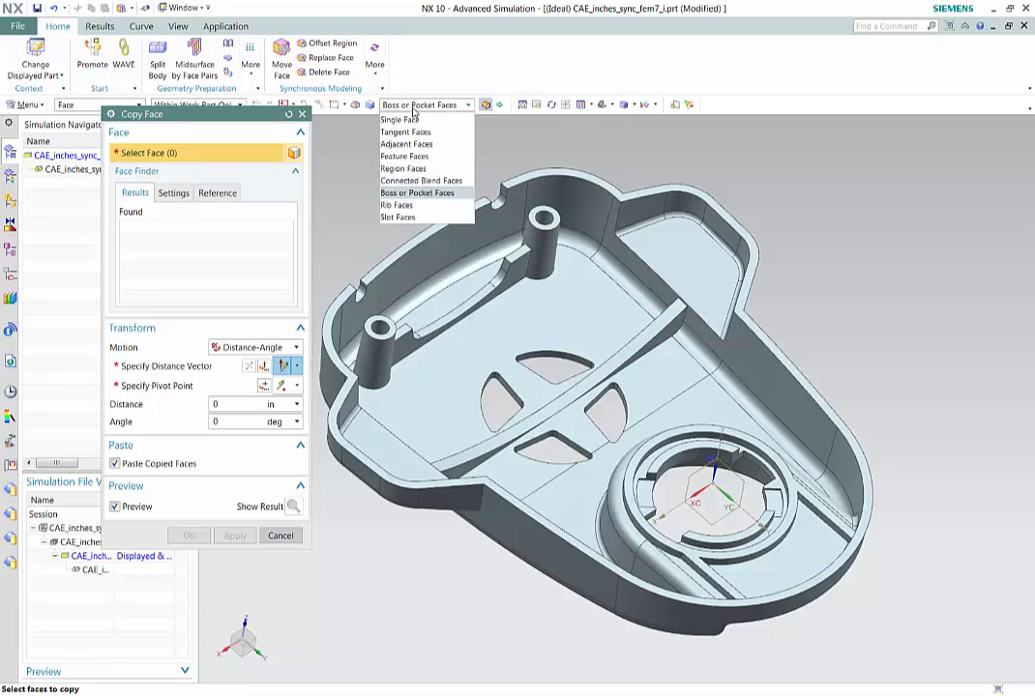
{"action": "left_click", "coordinate": [409, 192]}
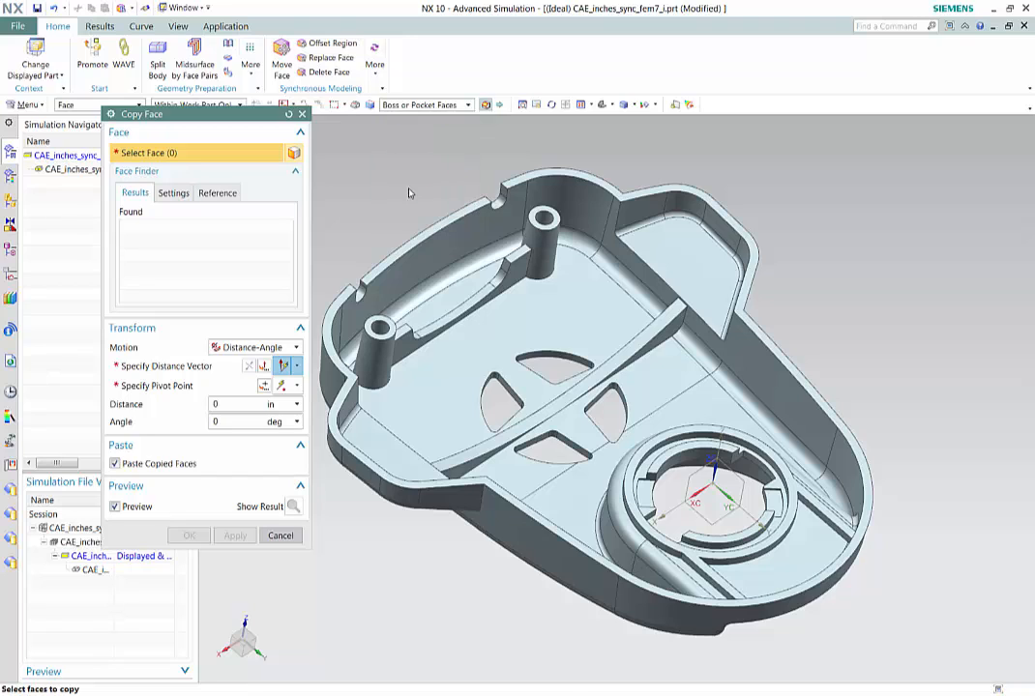
{"action": "left_click", "coordinate": [533, 243]}
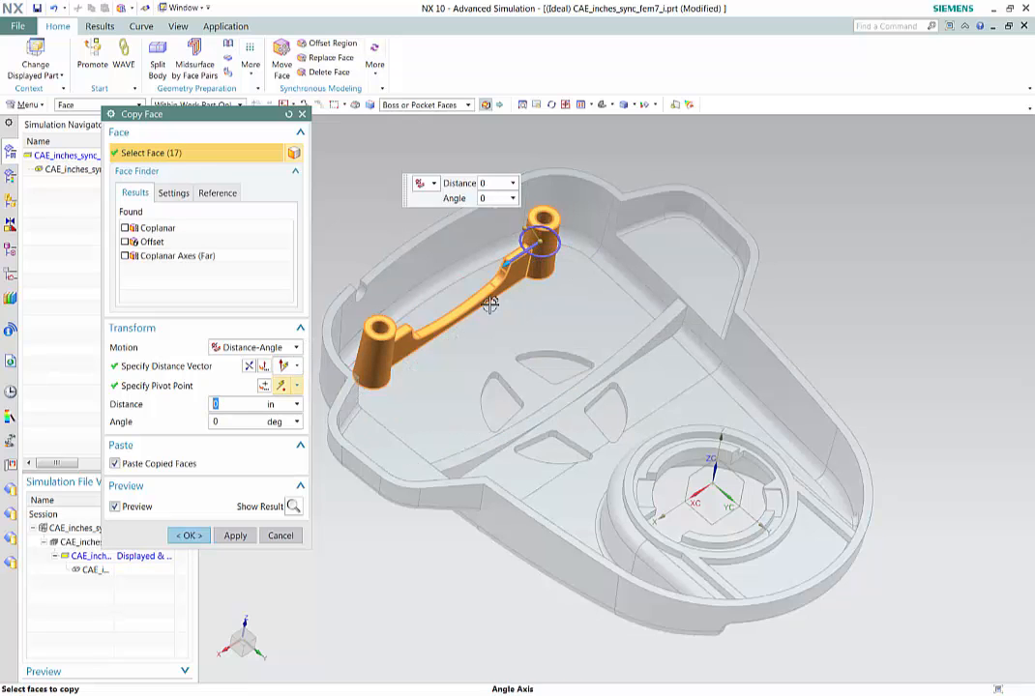
{"action": "left_click", "coordinate": [297, 369]}
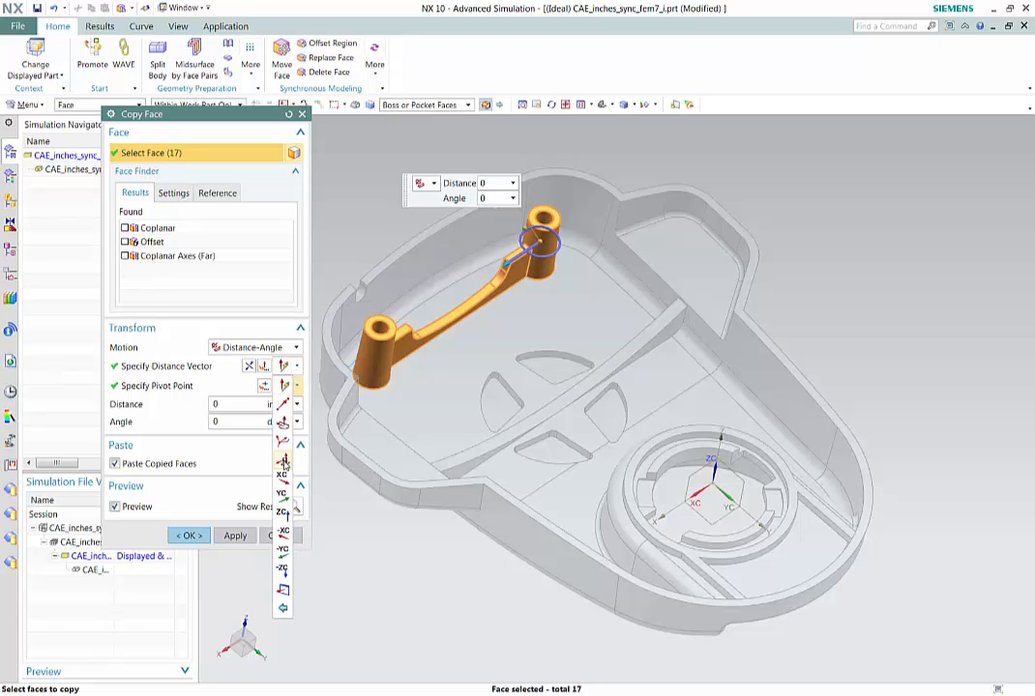
{"action": "left_click", "coordinate": [282, 494]}
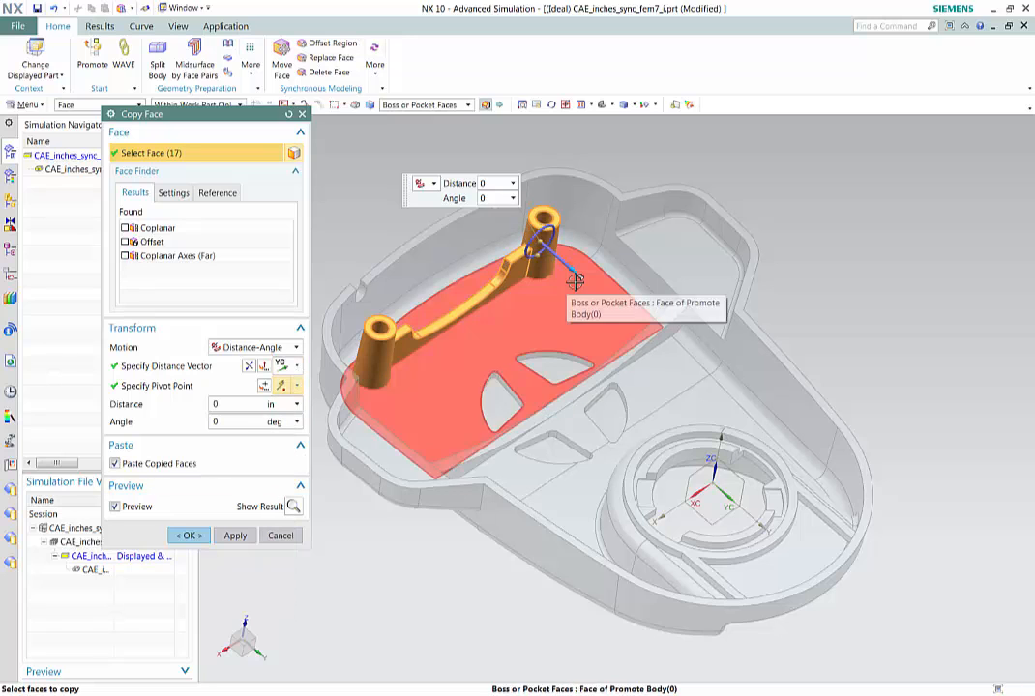
{"action": "left_click_drag", "start_coordinate": [576, 269], "coordinate": [640, 332]}
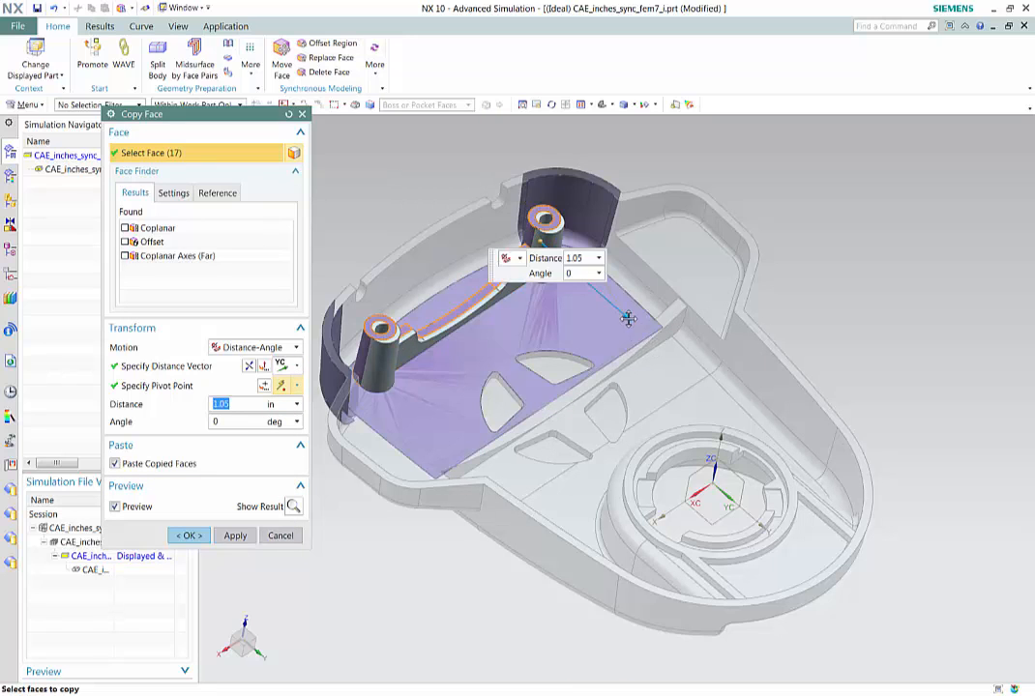
{"action": "left_click", "coordinate": [576, 214]}
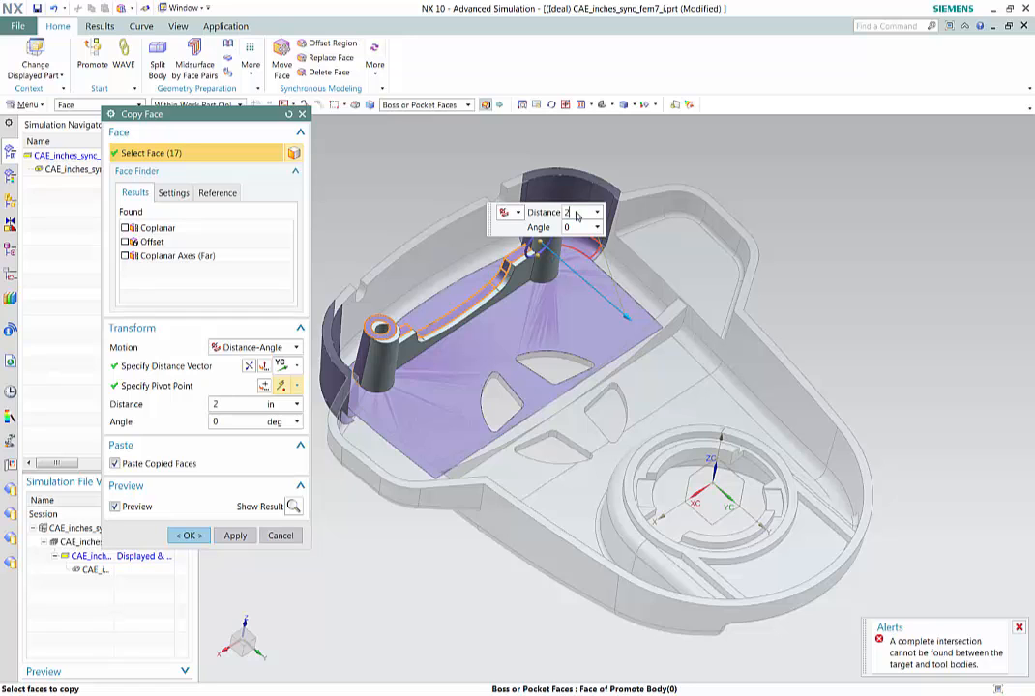
{"action": "type", "text": "2"}
{"action": "key", "text": "Tab"}
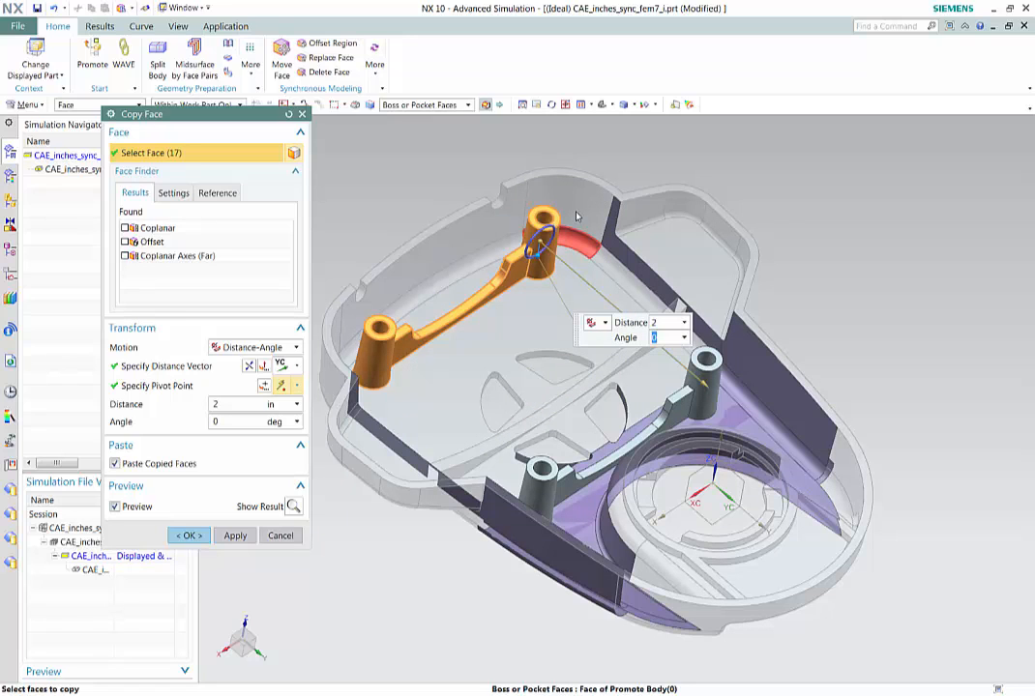
{"action": "left_click", "coordinate": [194, 536]}
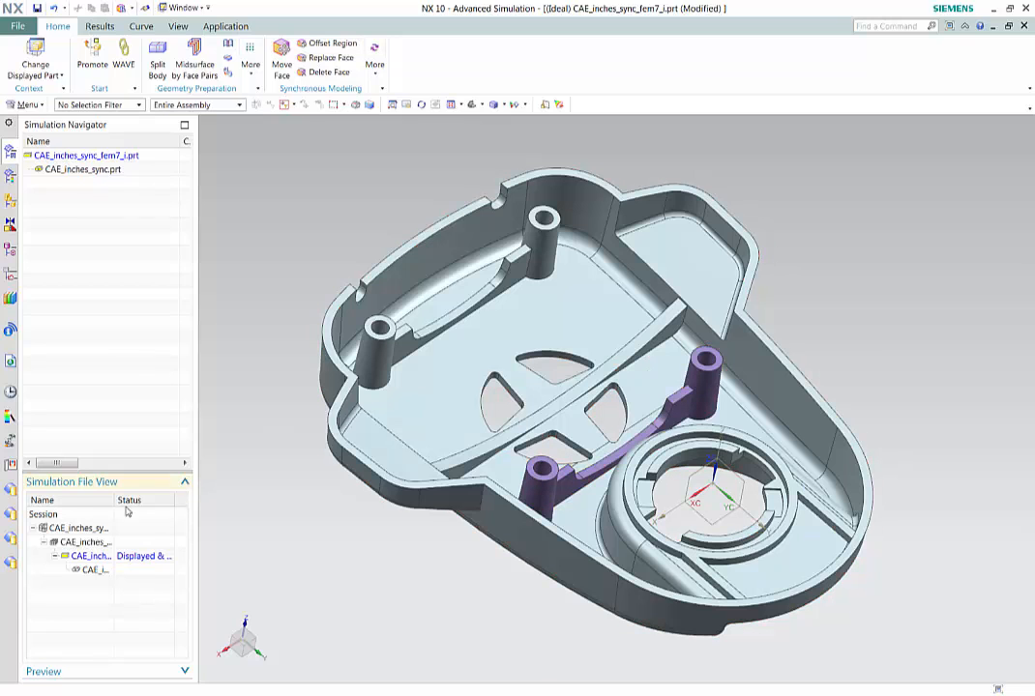
Step: Display the FEM file CAE_inches_sync_fem7, dismiss the polygon body update log, and update the finite element model
{"action": "double_click", "coordinate": [85, 543]}
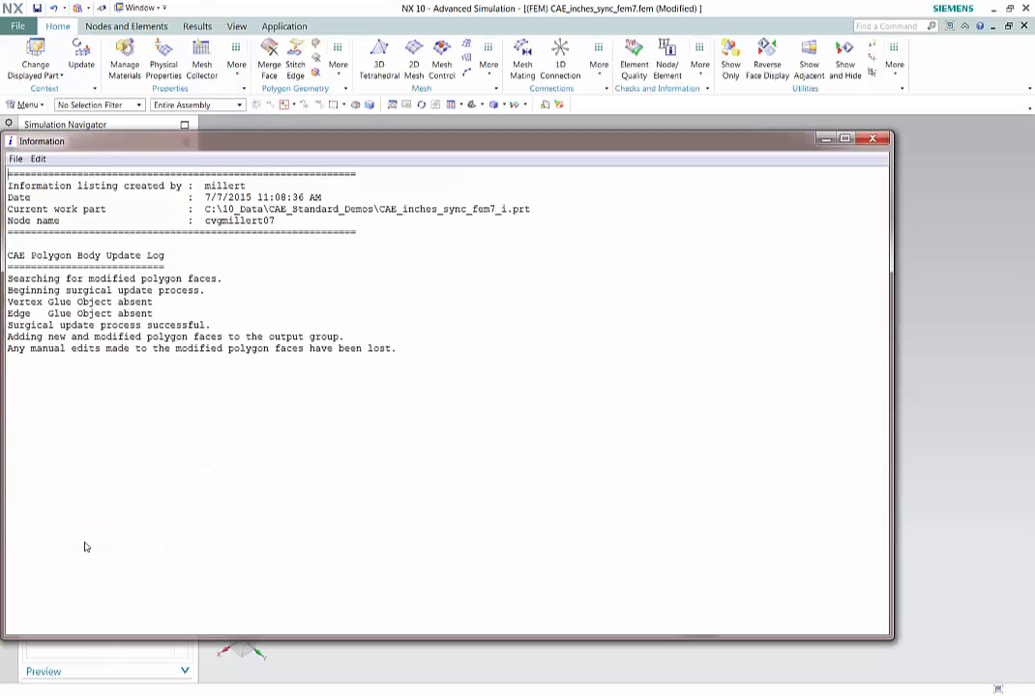
{"action": "left_click", "coordinate": [873, 140]}
{"action": "mouse_move", "coordinate": [295, 203]}
{"action": "middle_mouse_down"}
{"action": "mouse_move", "coordinate": [302, 165]}
{"action": "mouse_move", "coordinate": [327, 183]}
{"action": "mouse_move", "coordinate": [311, 183]}
{"action": "mouse_move", "coordinate": [315, 195]}
{"action": "middle_mouse_up"}
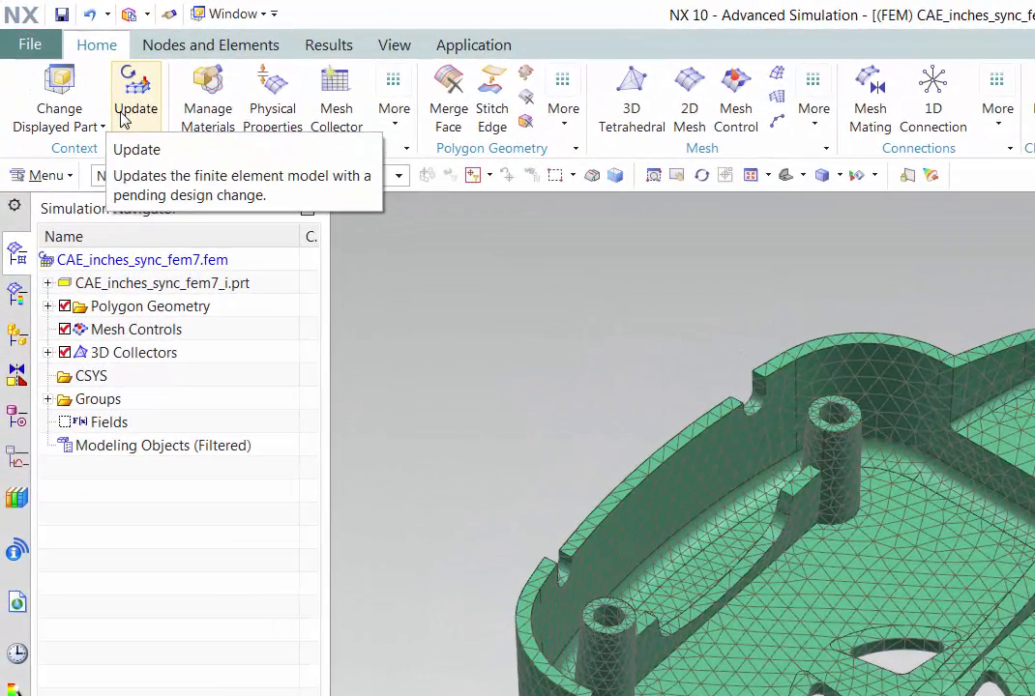
{"action": "left_click", "coordinate": [123, 118]}
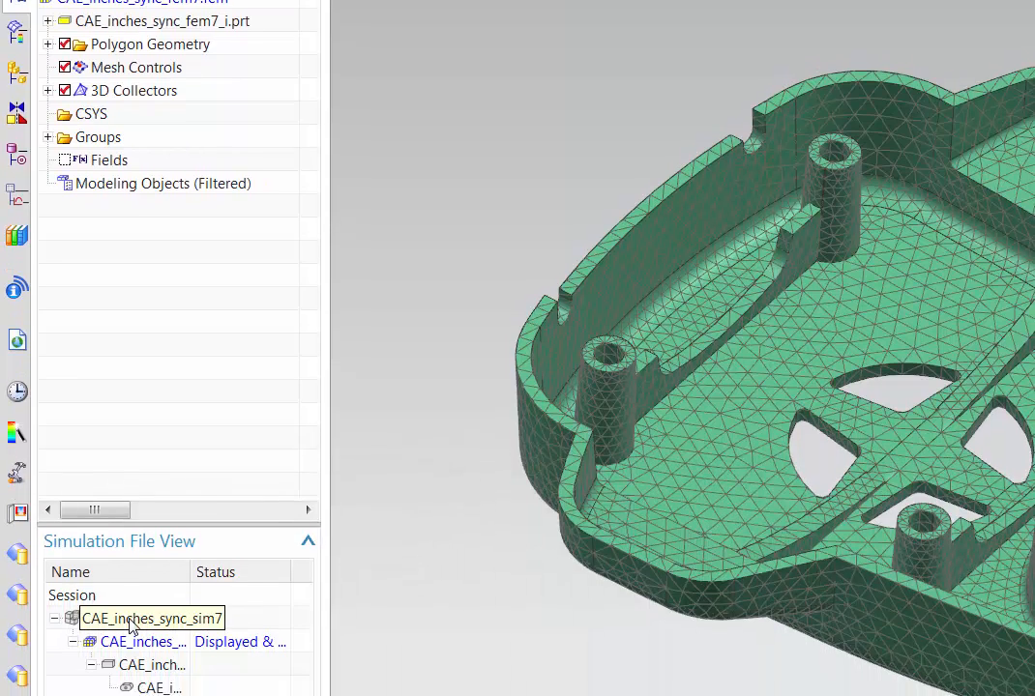
Step: Display the simulation CAE_inches_sync_sim7, clone Solution 1, and rename the copy "Solution with 2nd boss"
{"action": "double_click", "coordinate": [129, 525]}
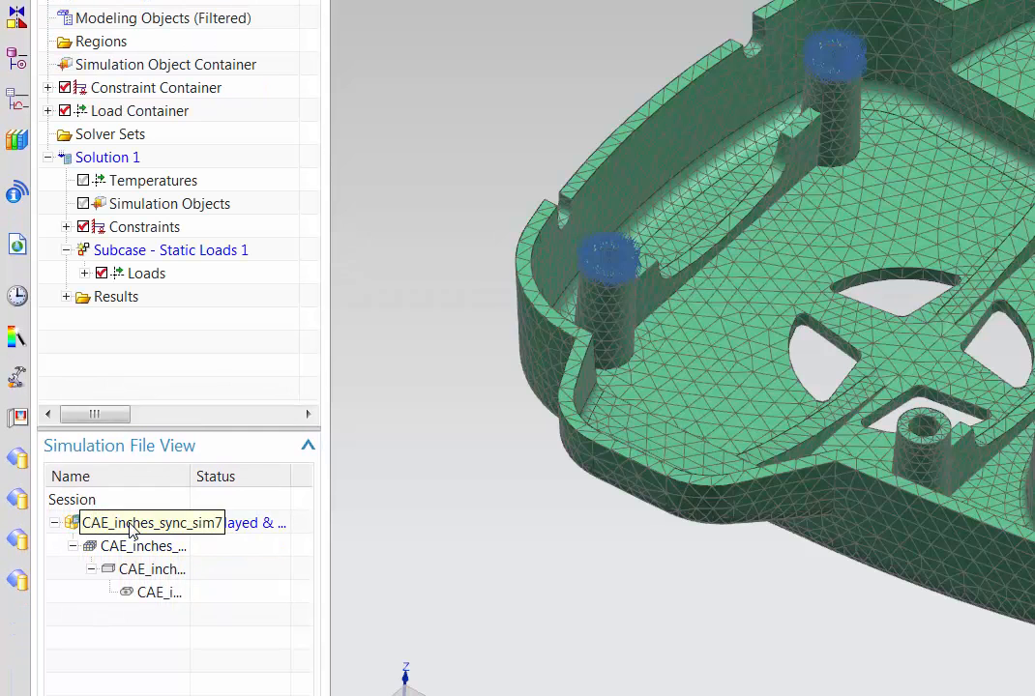
{"action": "right_click", "coordinate": [112, 160]}
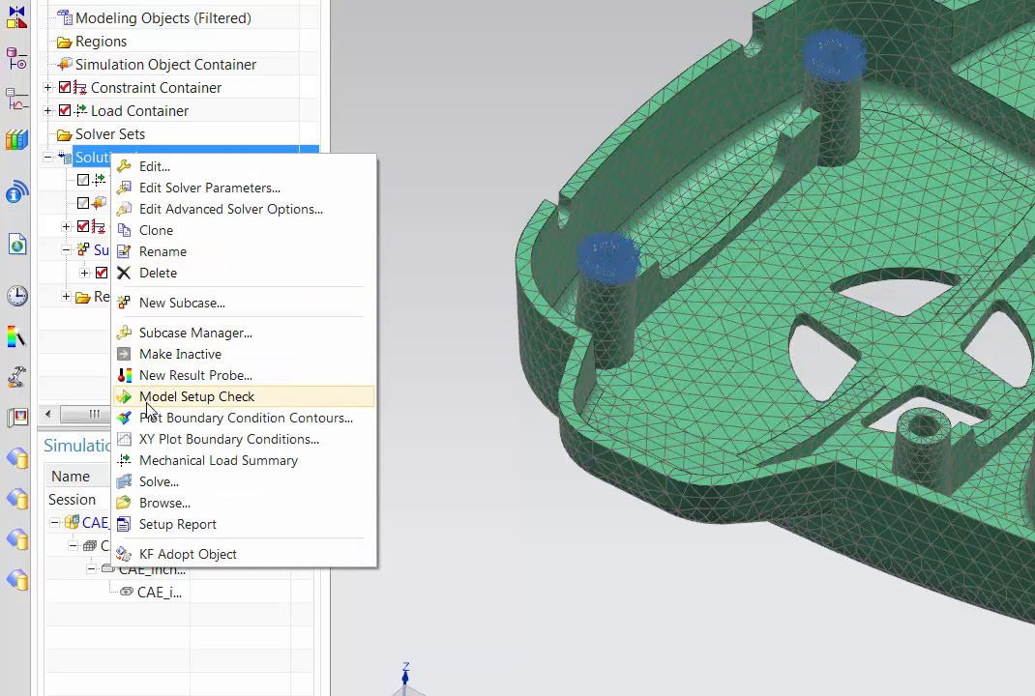
{"action": "left_click", "coordinate": [172, 231]}
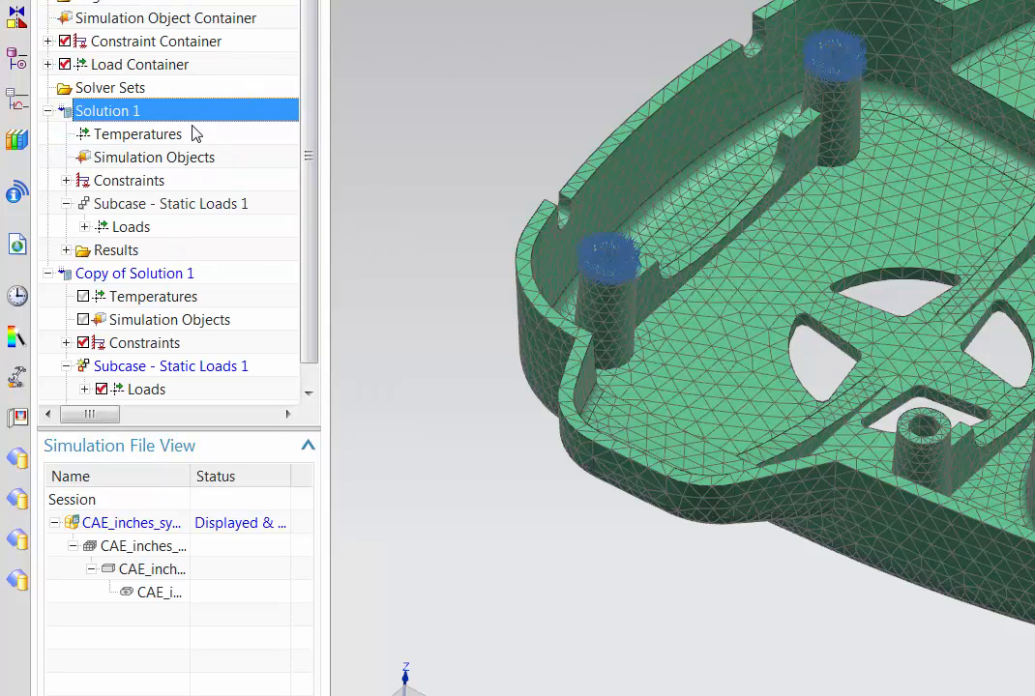
{"action": "left_click", "coordinate": [107, 273]}
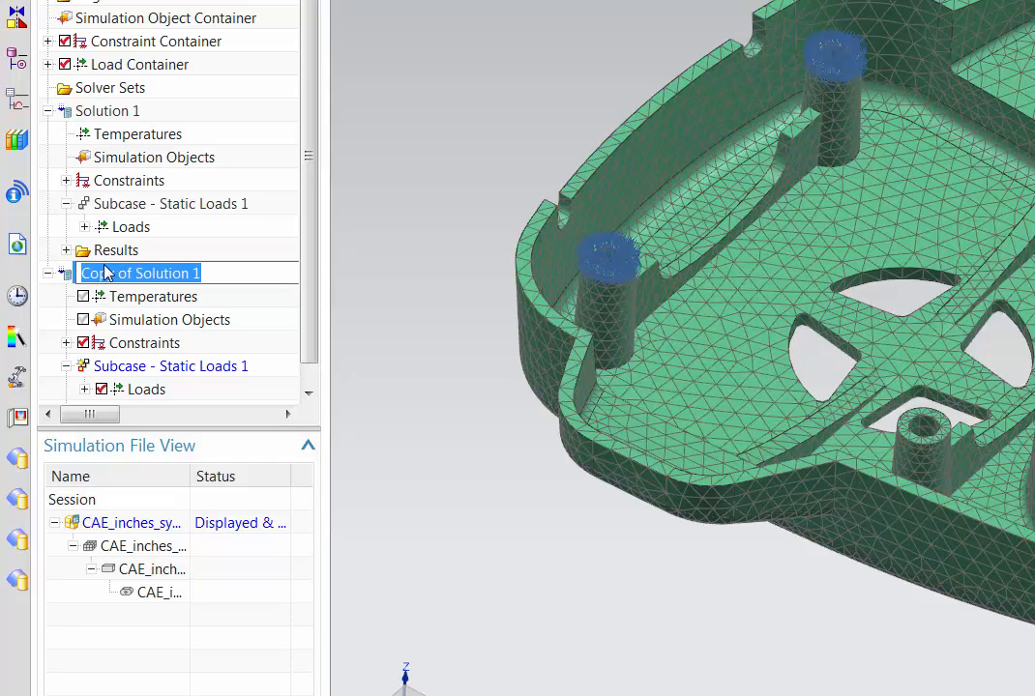
{"action": "type", "text": "So"}
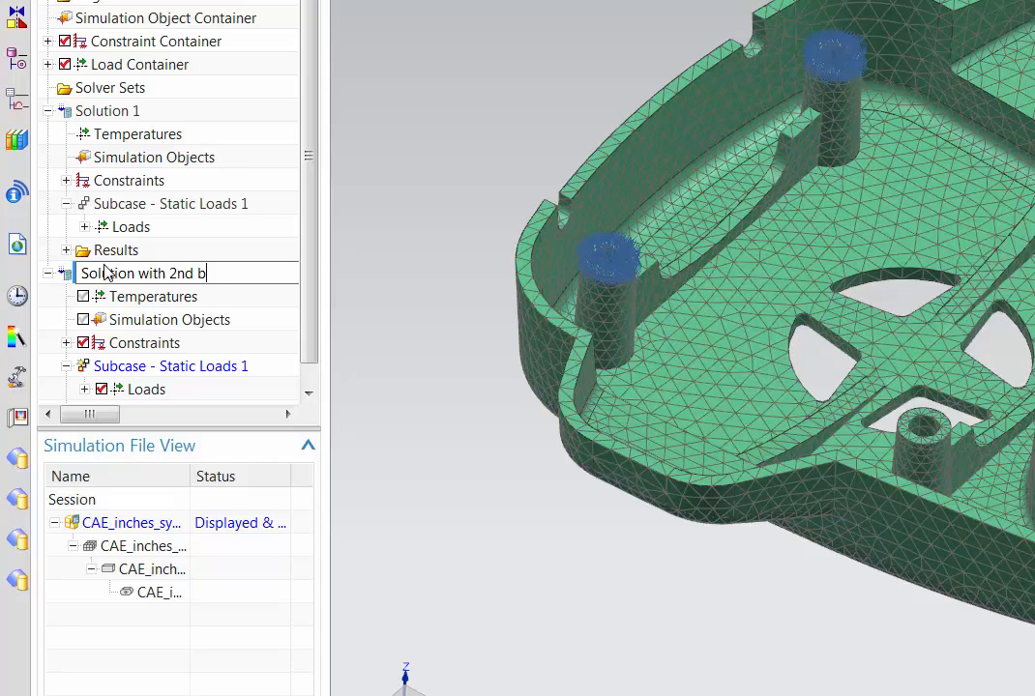
{"action": "key", "text": "Return"}
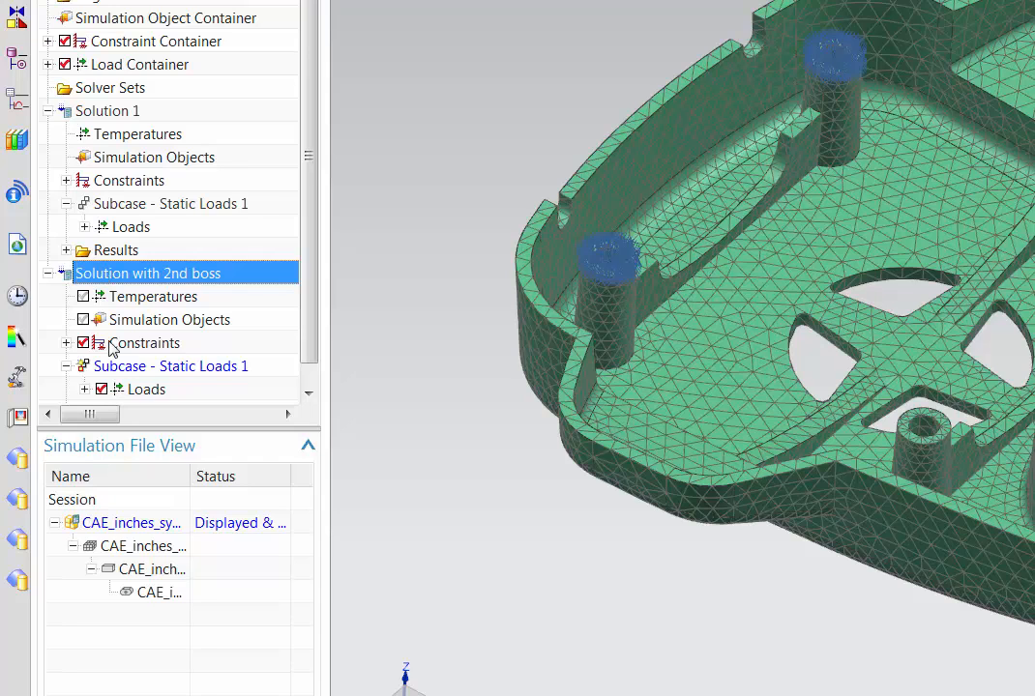
Step: Examine the constraints and static loads of Solution with 2nd boss, highlighting Force(1) on the model
{"action": "left_click", "coordinate": [66, 343]}
{"action": "scroll", "coordinate": [78, 346], "scroll_direction": "down", "scroll_amount": 1}
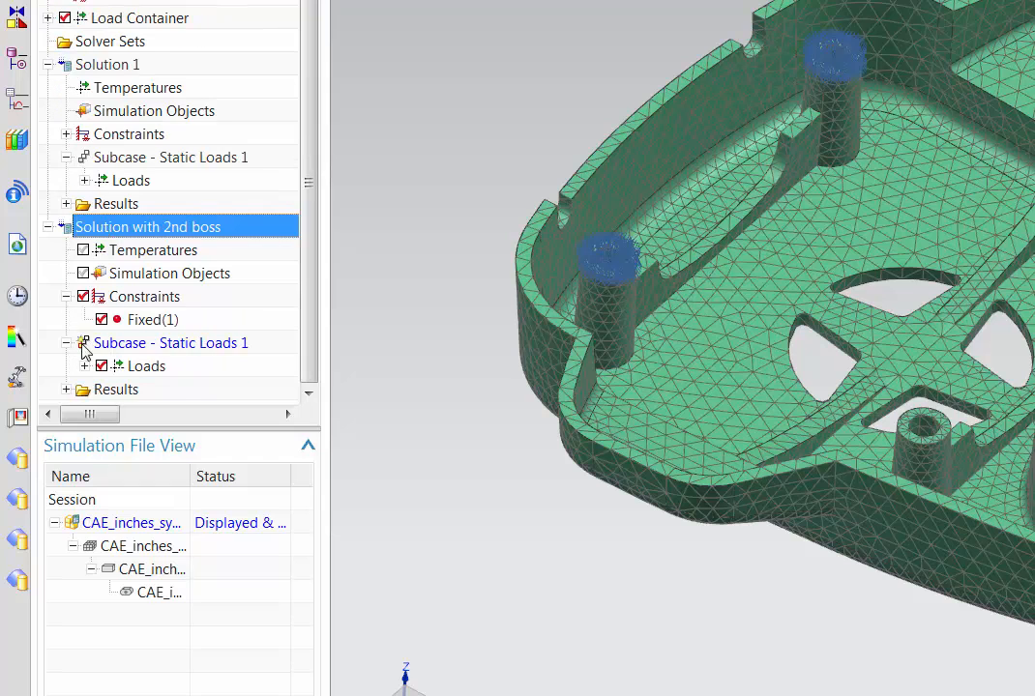
{"action": "left_click", "coordinate": [85, 366]}
{"action": "left_click", "coordinate": [187, 389]}
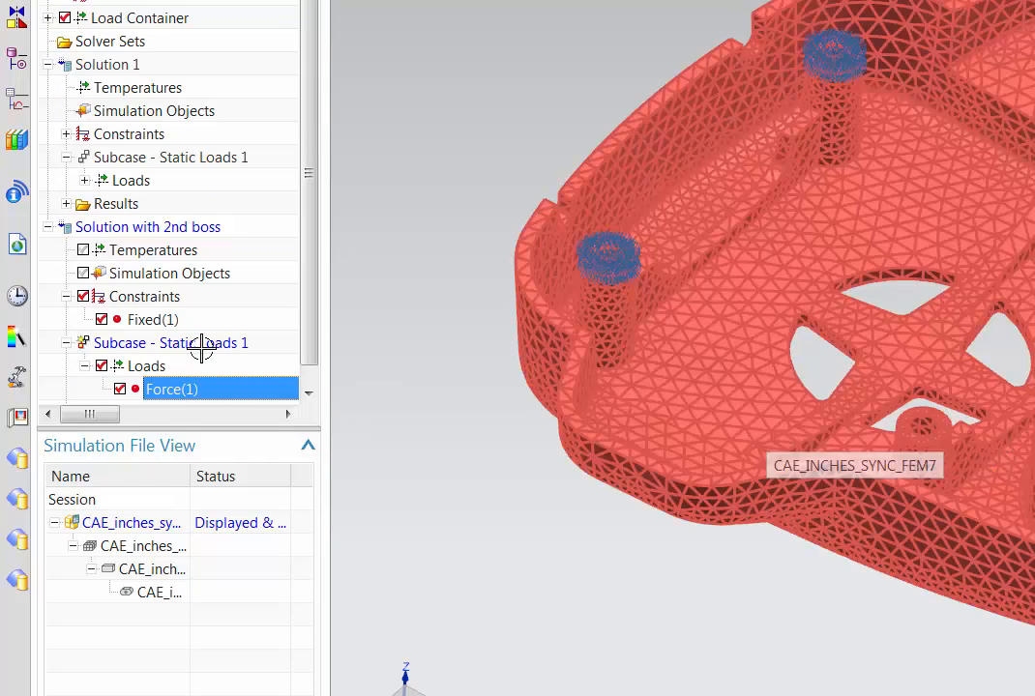
Step: Extend the Fixed(1) constraint of Solution with 2nd boss to the top faces and inner hole faces of the two new bosses
{"action": "left_click", "coordinate": [143, 327]}
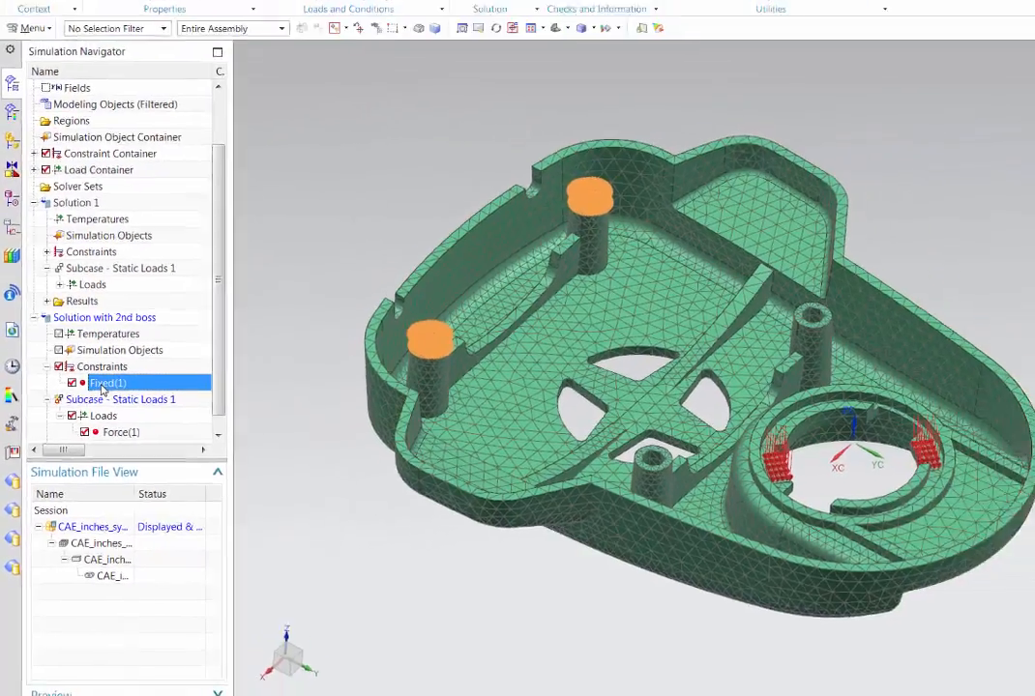
{"action": "double_click", "coordinate": [135, 340]}
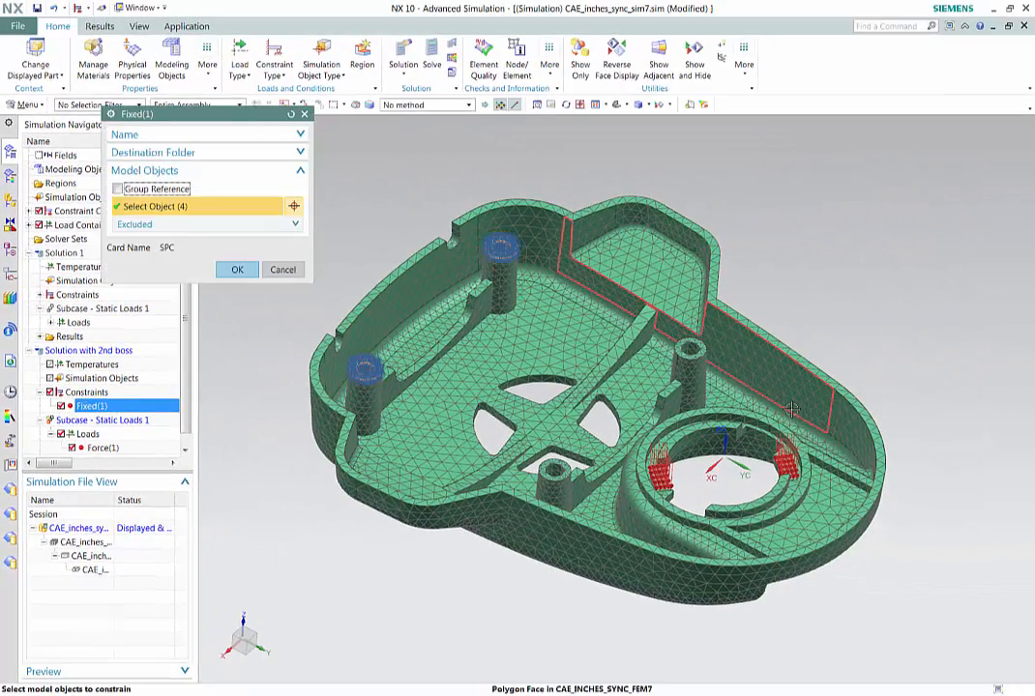
{"action": "scroll", "coordinate": [716, 354], "scroll_direction": "up", "scroll_amount": 5}
{"action": "left_click", "coordinate": [624, 281]}
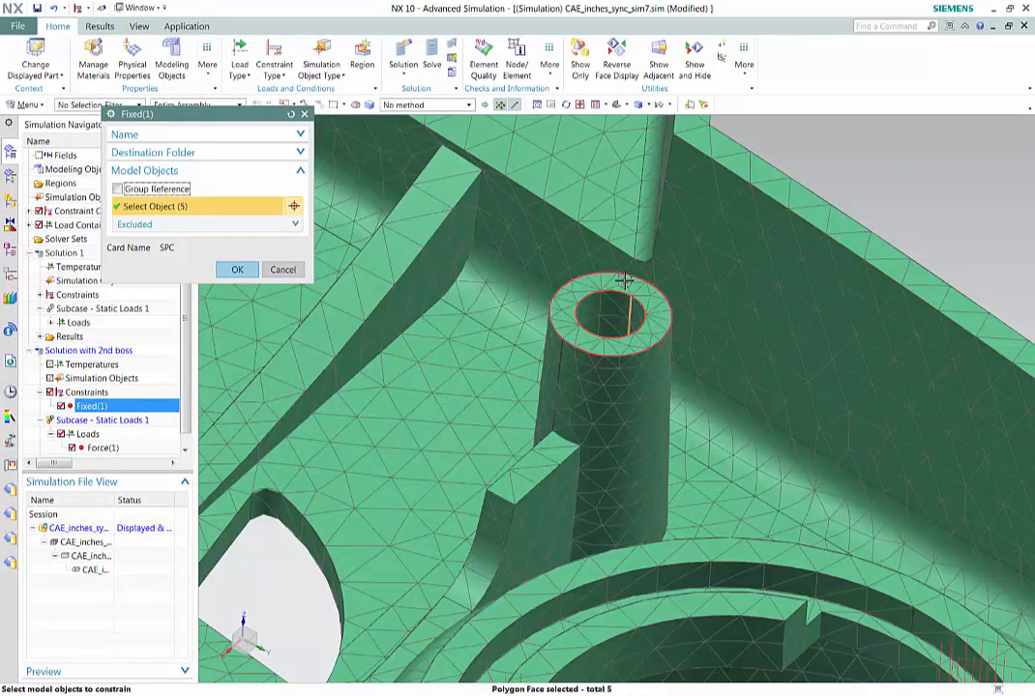
{"action": "left_click", "coordinate": [624, 281]}
{"action": "scroll", "coordinate": [793, 238], "scroll_direction": "down", "scroll_amount": 5}
{"action": "scroll", "coordinate": [629, 368], "scroll_direction": "up", "scroll_amount": 5}
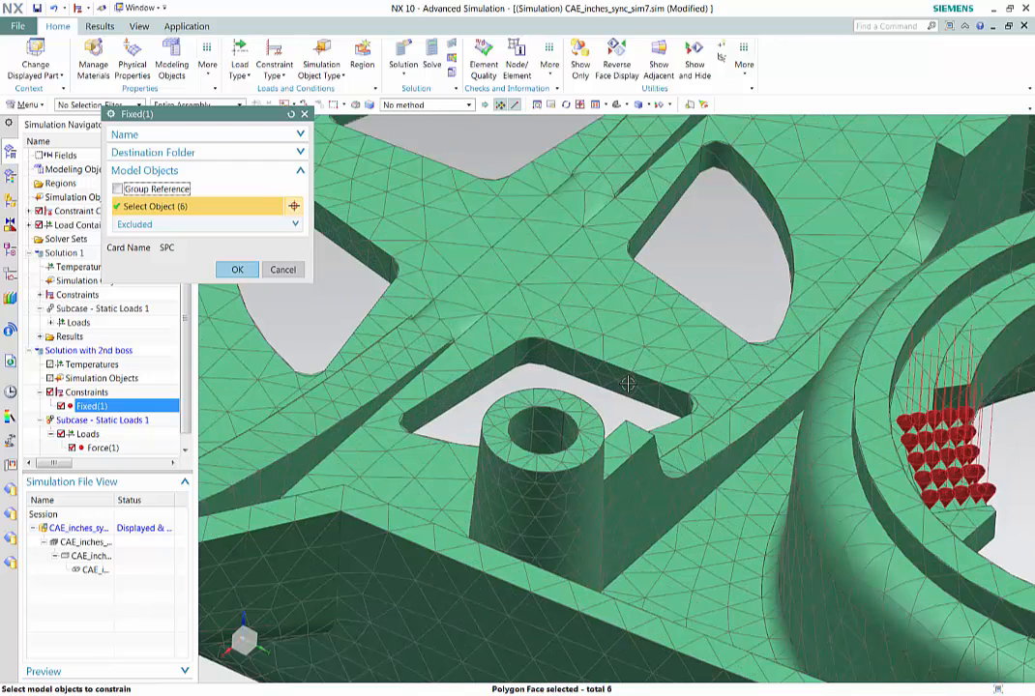
{"action": "left_click", "coordinate": [563, 399]}
{"action": "left_click", "coordinate": [550, 418]}
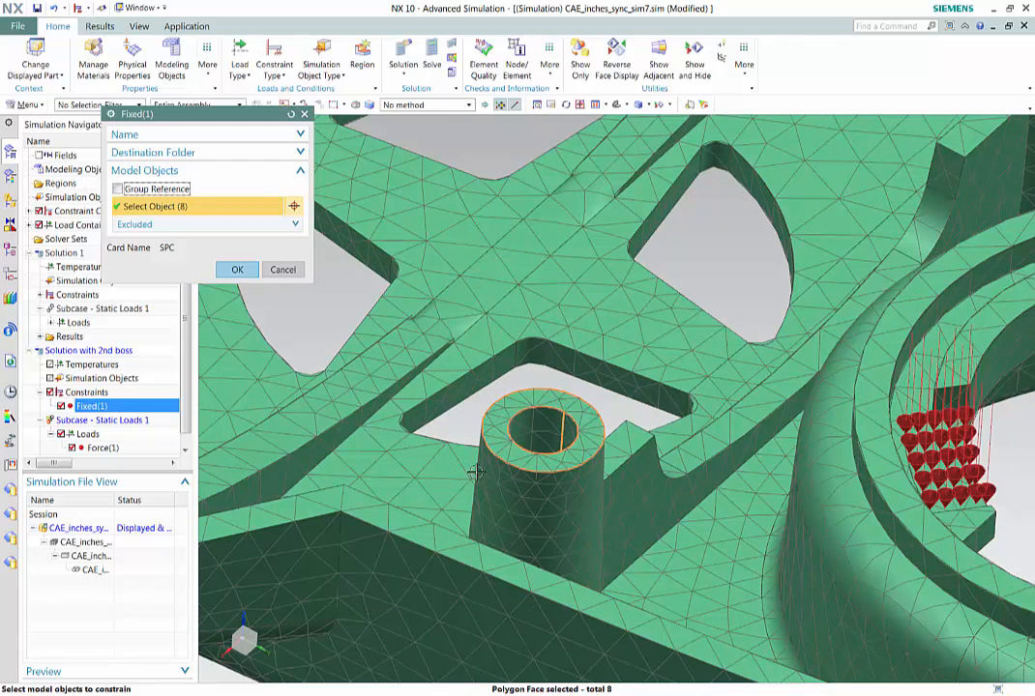
{"action": "scroll", "coordinate": [473, 473], "scroll_direction": "down", "scroll_amount": 5}
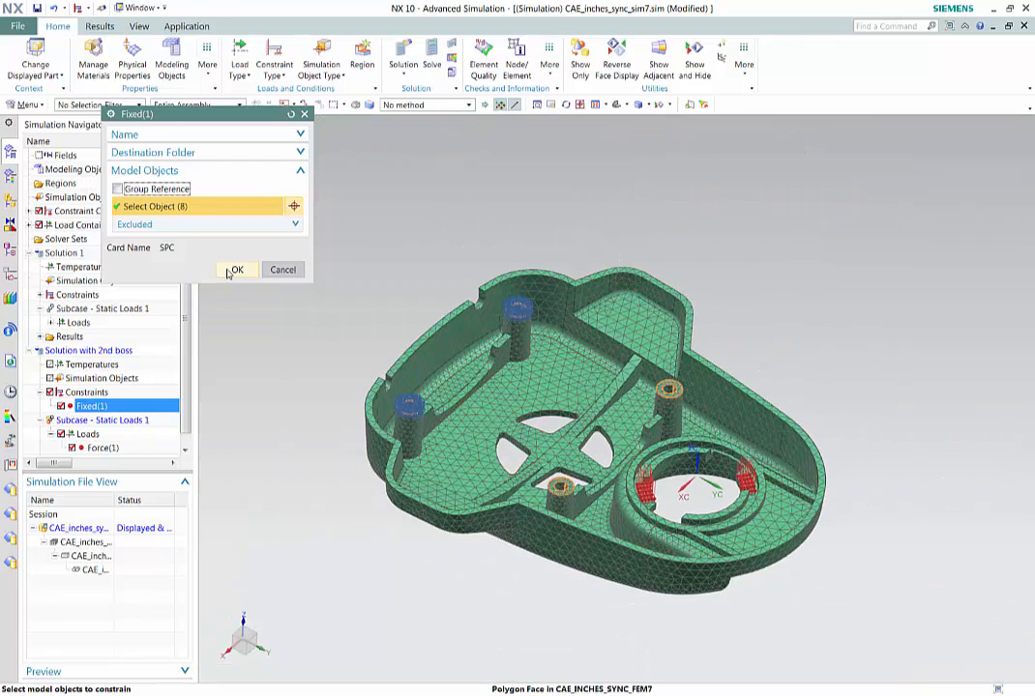
{"action": "left_click", "coordinate": [231, 272]}
Step: Solve Solution with 2nd boss with the model setup check on, decline the message review, and close the job monitor and information listing
{"action": "left_click", "coordinate": [431, 54]}
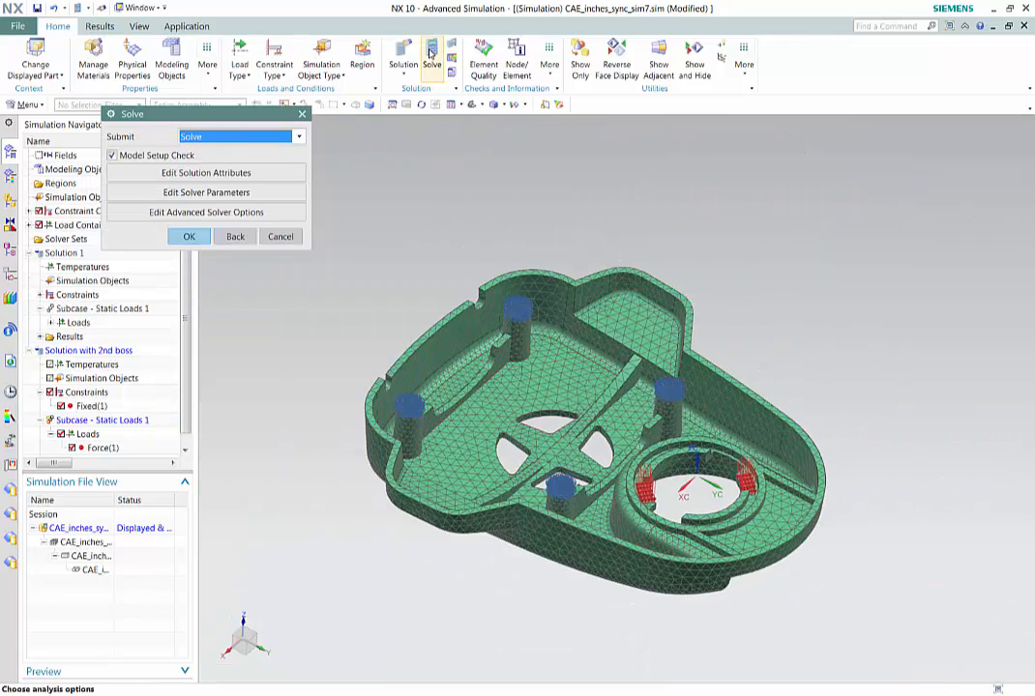
{"action": "left_click", "coordinate": [189, 237]}
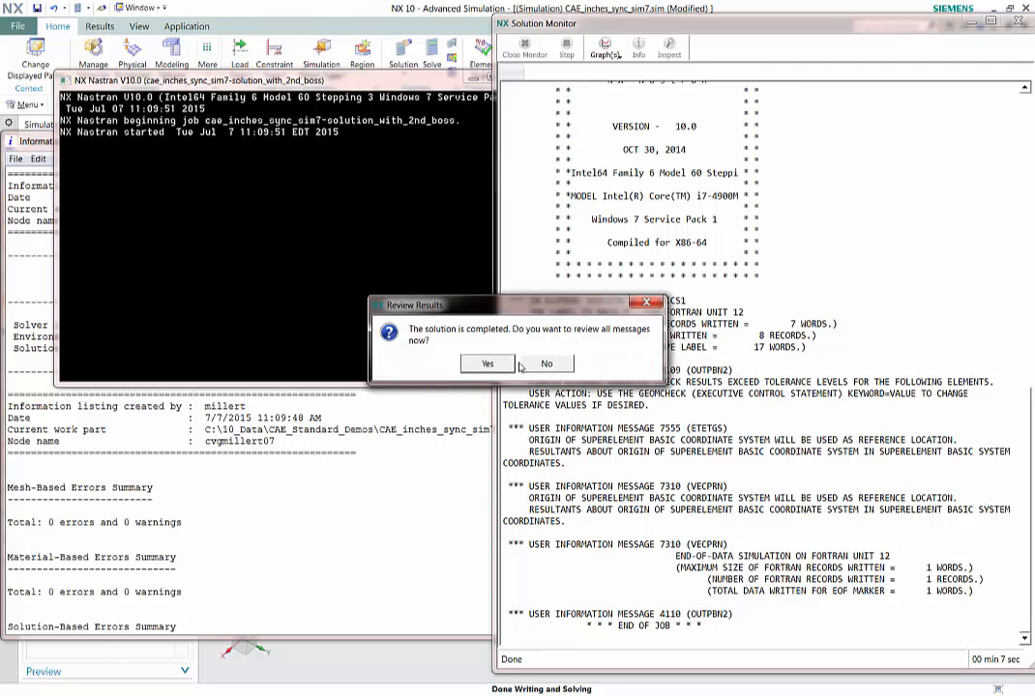
{"action": "left_click", "coordinate": [540, 363]}
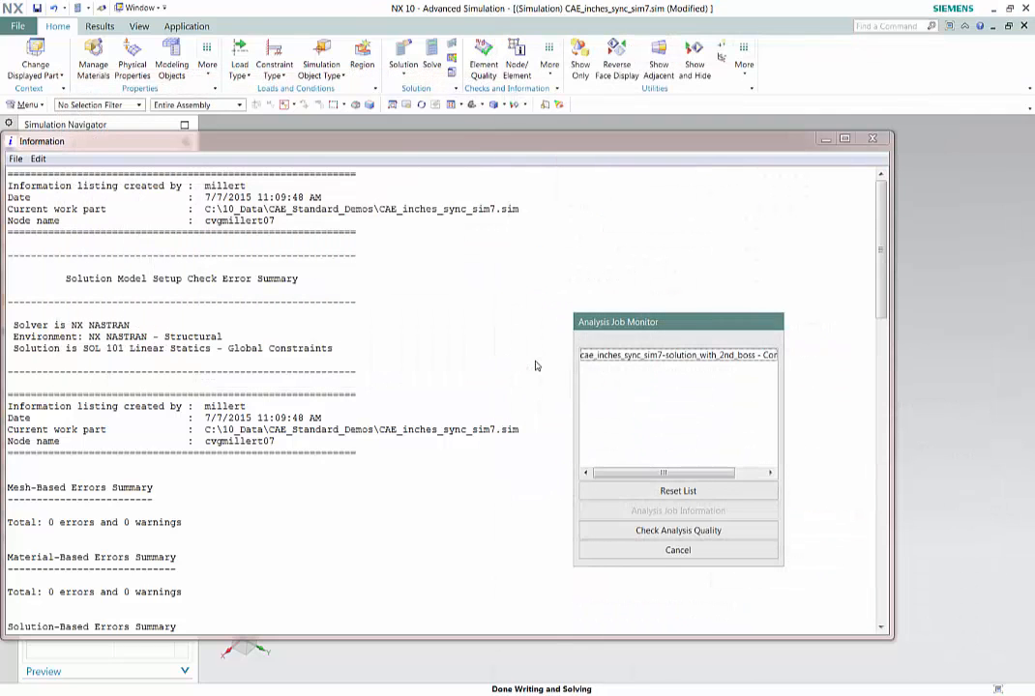
{"action": "left_click", "coordinate": [662, 552]}
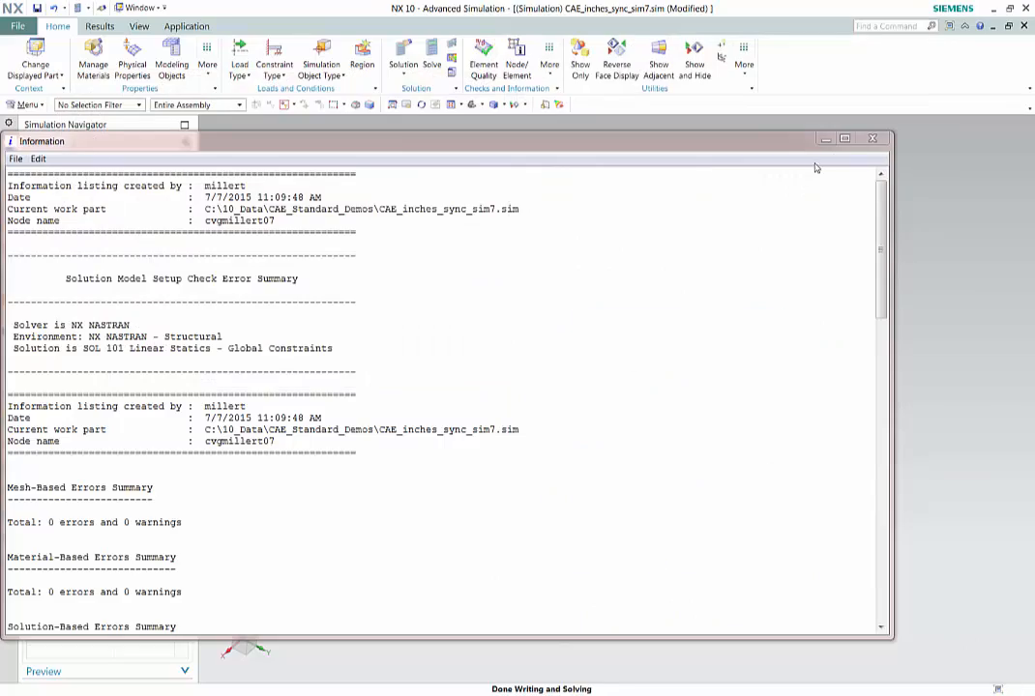
{"action": "left_click", "coordinate": [870, 140]}
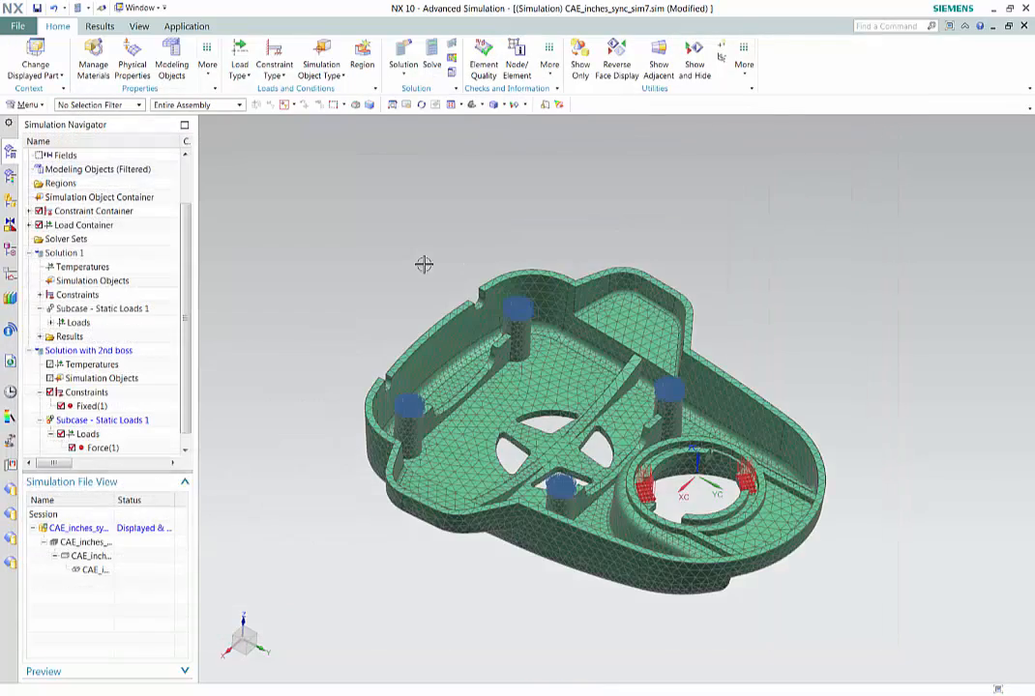
Step: Open the results of Solution with 2nd boss and plot its Stress - Element-Nodal result
{"action": "scroll", "coordinate": [52, 452], "scroll_direction": "down", "scroll_amount": 1}
{"action": "double_click", "coordinate": [56, 451]}
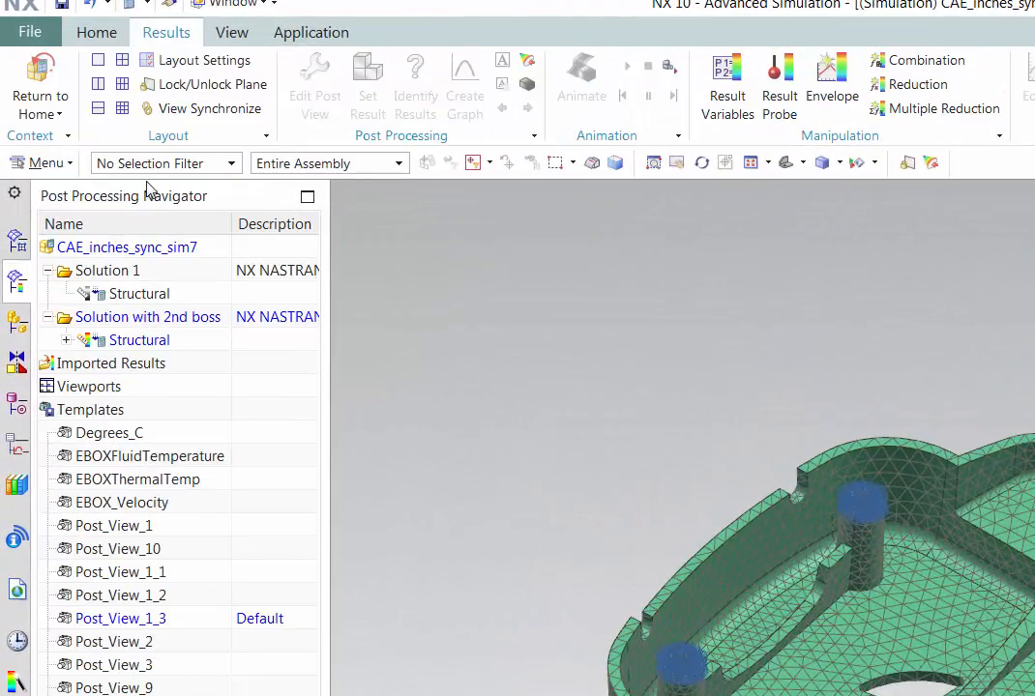
{"action": "left_click", "coordinate": [65, 340]}
{"action": "left_click", "coordinate": [128, 437]}
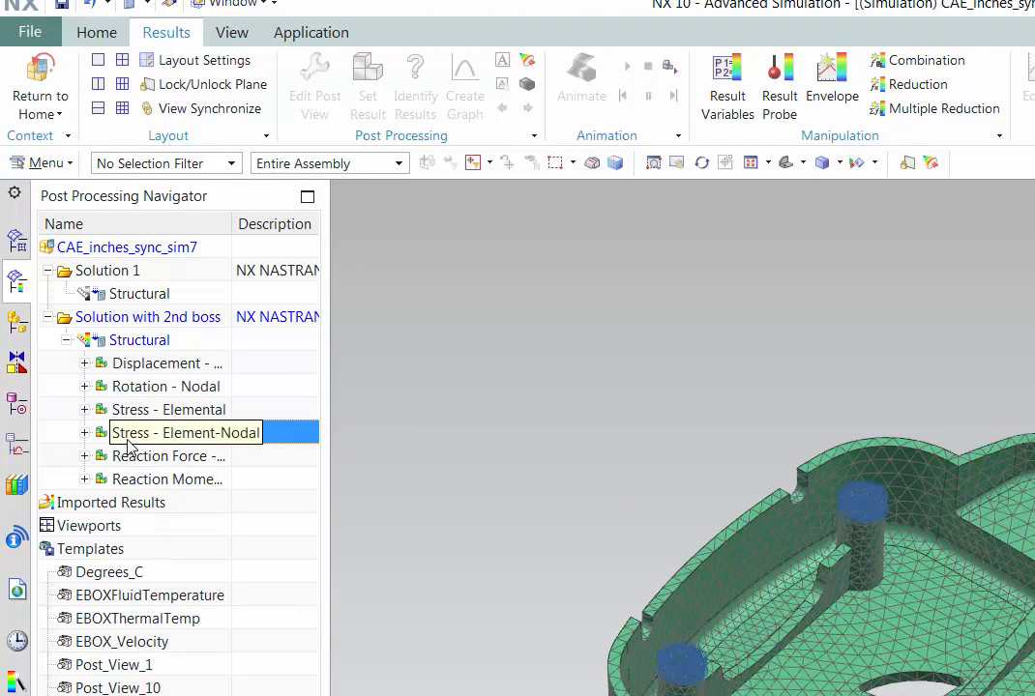
{"action": "double_click", "coordinate": [127, 437]}
Step: Set the units of the von Mises stress plot to N/mm^2(MPa)
{"action": "left_click", "coordinate": [368, 96]}
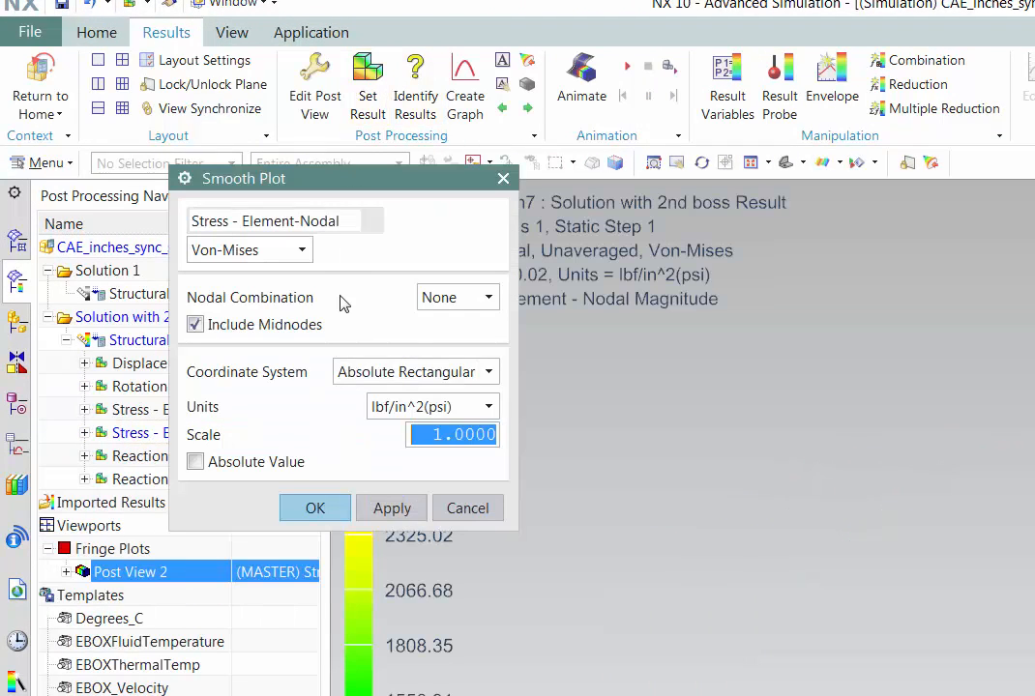
{"action": "left_click", "coordinate": [425, 408]}
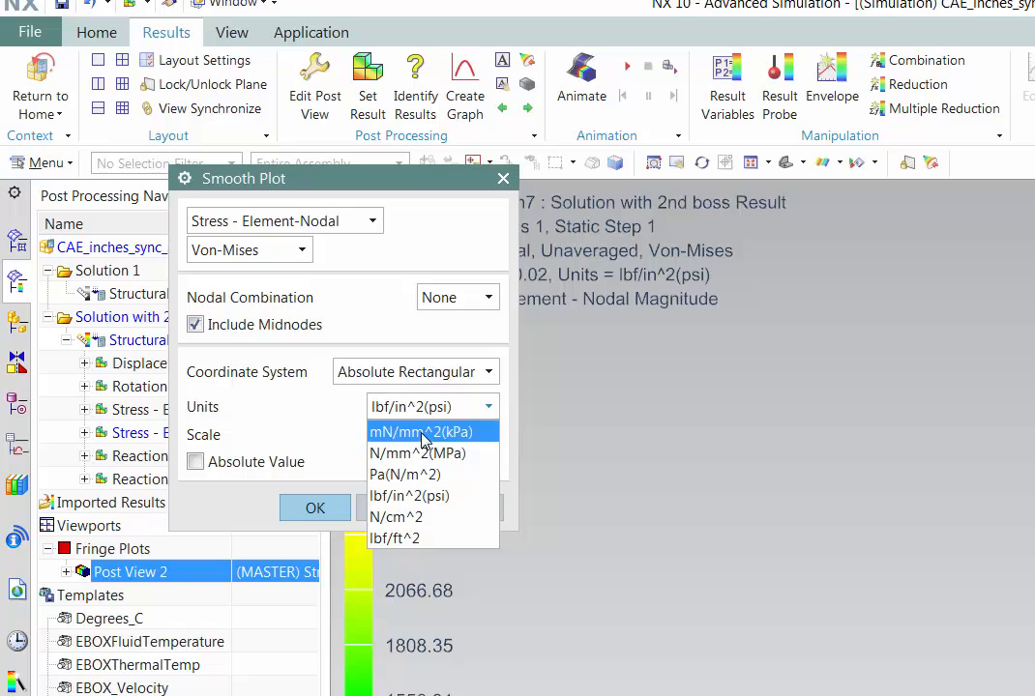
{"action": "left_click", "coordinate": [420, 454]}
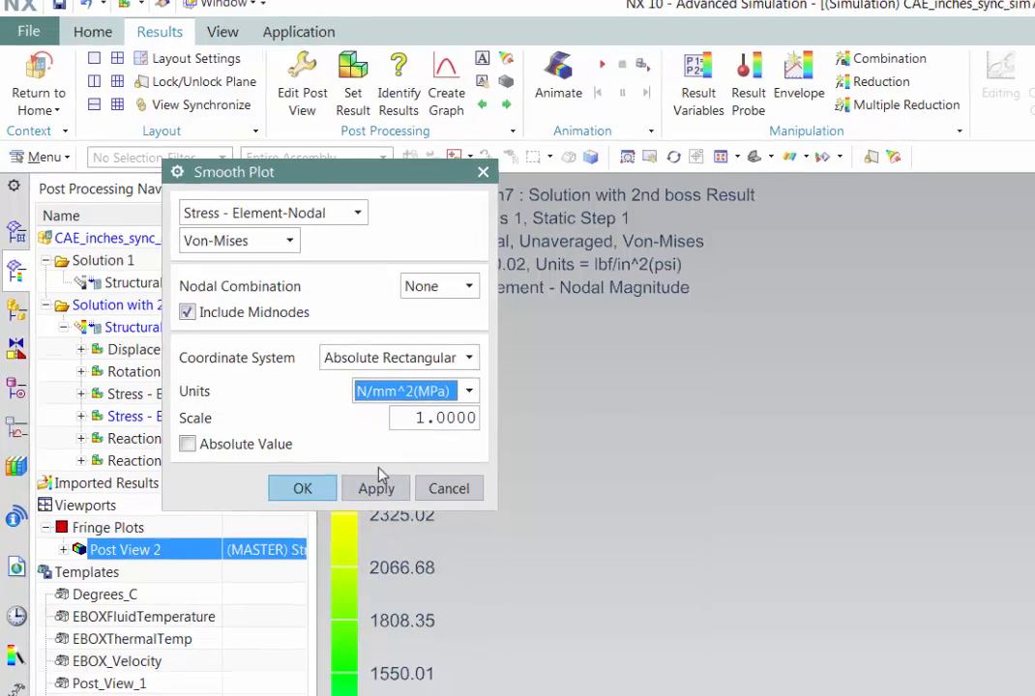
{"action": "left_click", "coordinate": [316, 508]}
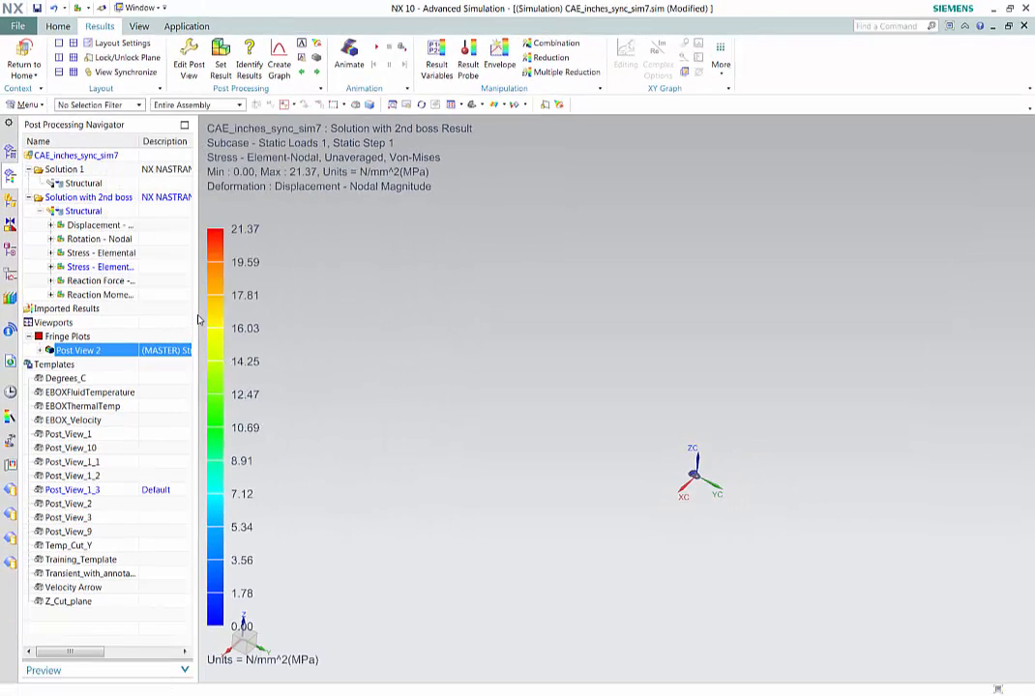
Step: Examine the von Mises stress distribution across the whole housing, including the second boss set and the circular opening
{"action": "left_click", "coordinate": [138, 26]}
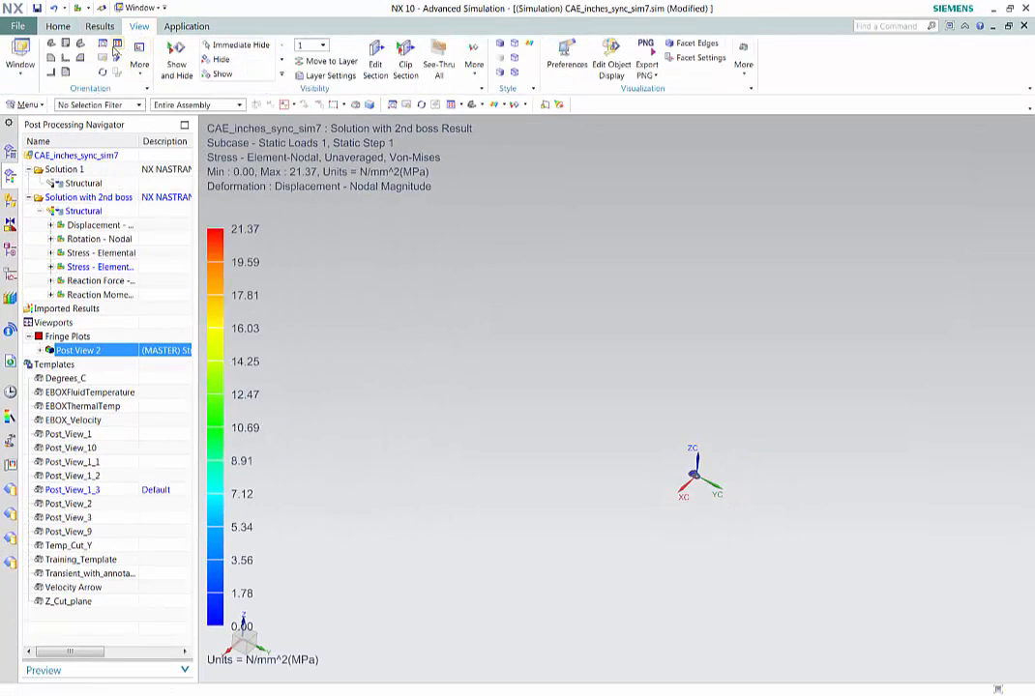
{"action": "left_click", "coordinate": [116, 46]}
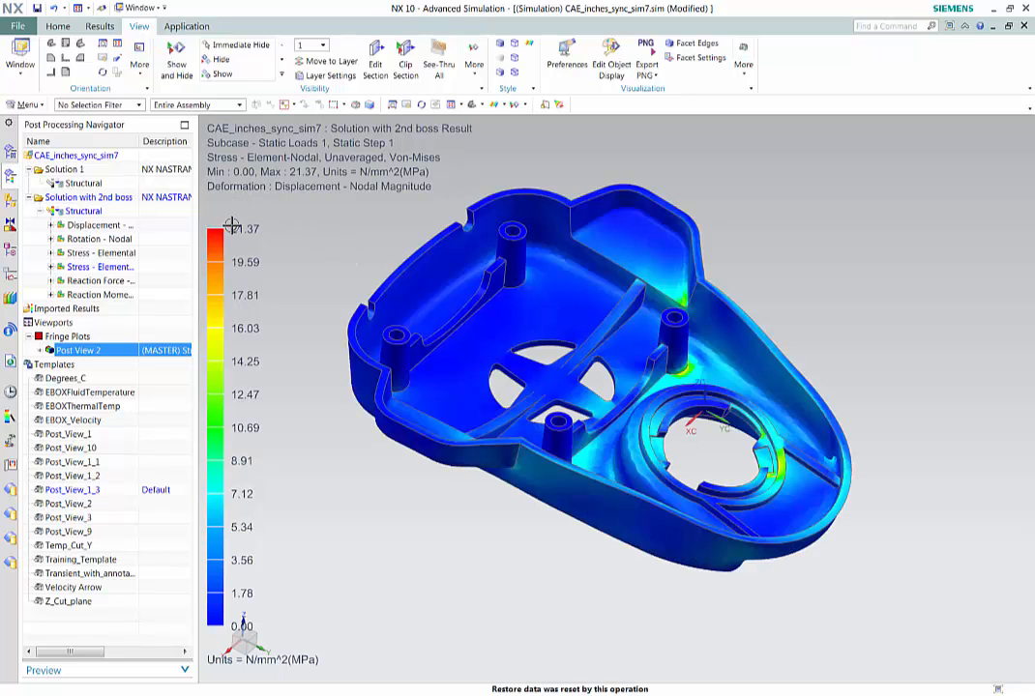
{"action": "mouse_move", "coordinate": [399, 506]}
{"action": "middle_mouse_down"}
{"action": "mouse_move", "coordinate": [397, 492]}
{"action": "mouse_move", "coordinate": [402, 510]}
{"action": "middle_mouse_up"}
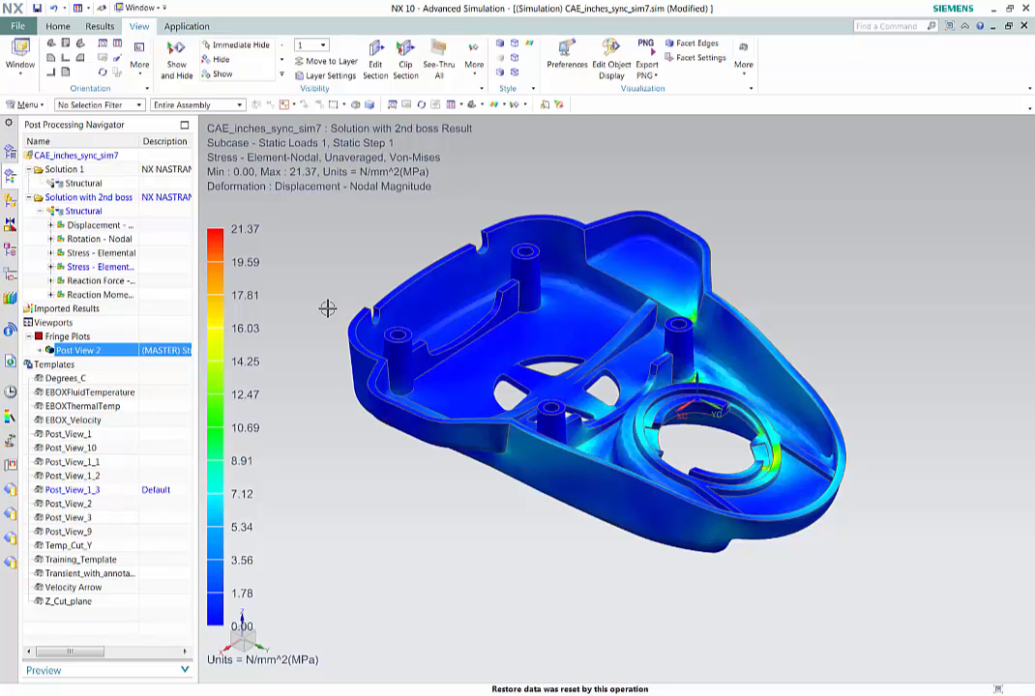
{"action": "mouse_move", "coordinate": [411, 474]}
{"action": "middle_mouse_down"}
{"action": "mouse_move", "coordinate": [420, 521]}
{"action": "mouse_move", "coordinate": [411, 482]}
{"action": "middle_mouse_up"}
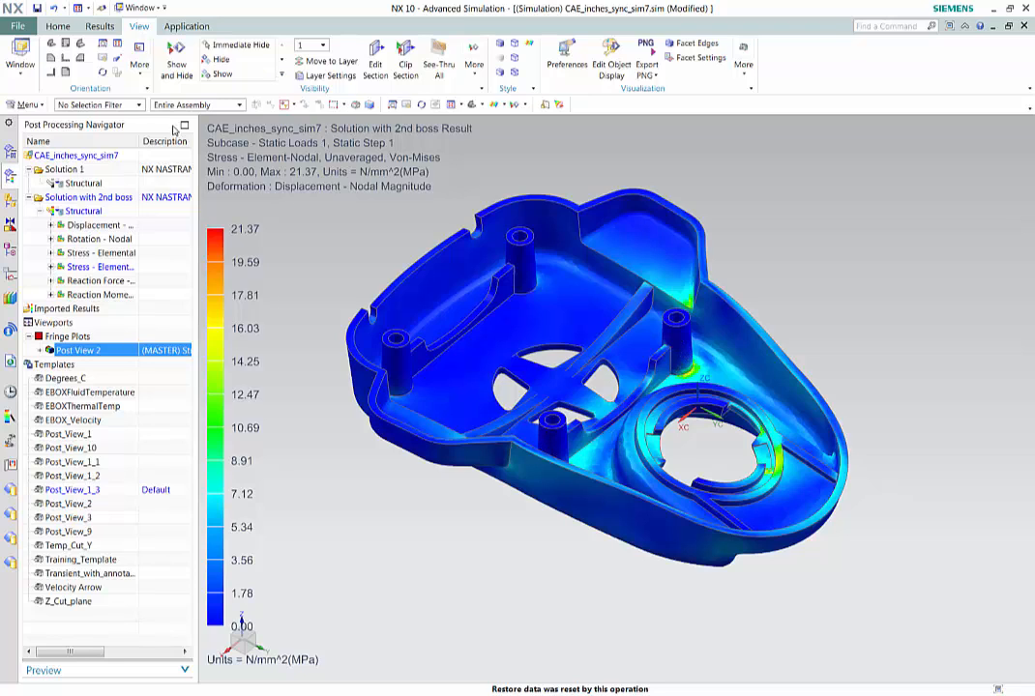
Step: Leave the results display, return to the simulation model, and display the idealized part CAE_inches_sync_fem7_i
{"action": "left_click", "coordinate": [57, 26]}
{"action": "left_click", "coordinate": [19, 53]}
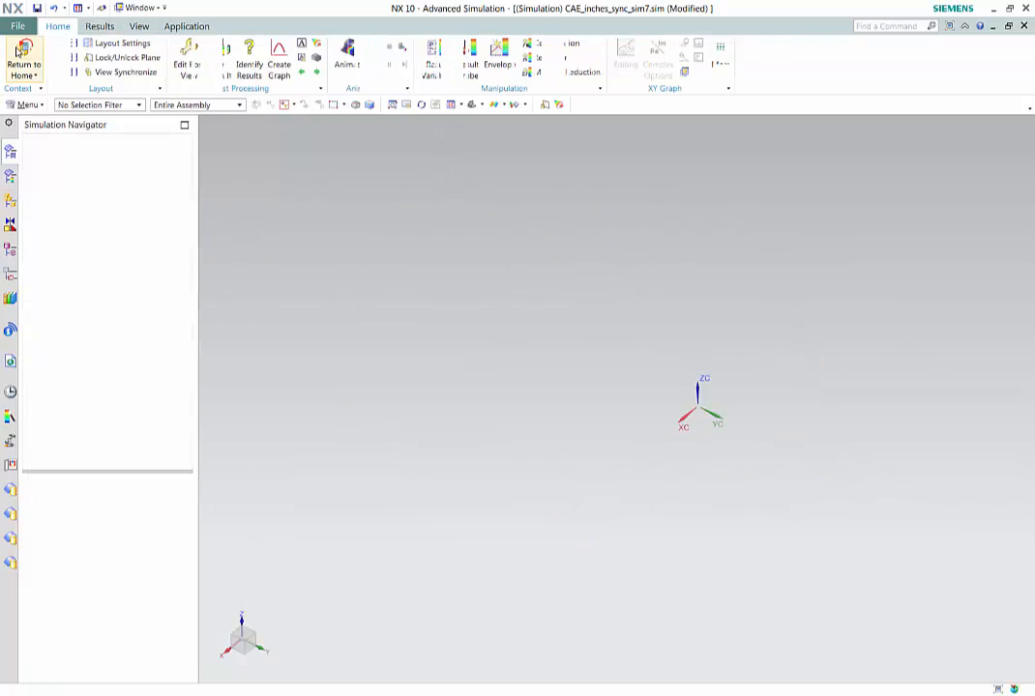
{"action": "left_click", "coordinate": [138, 26]}
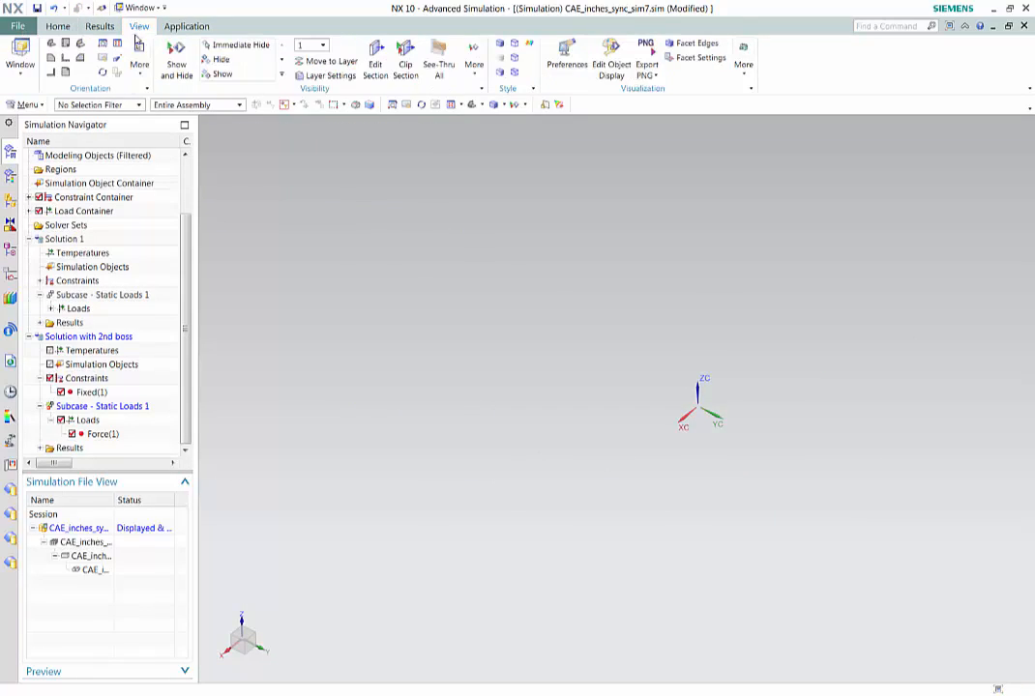
{"action": "left_click", "coordinate": [121, 45]}
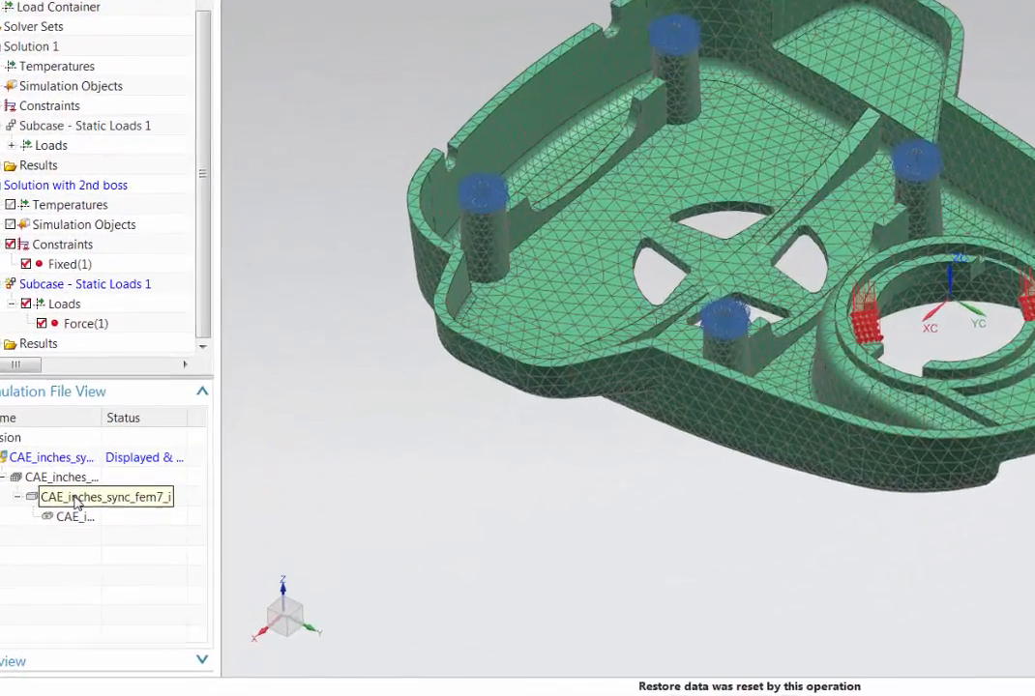
{"action": "double_click", "coordinate": [94, 557]}
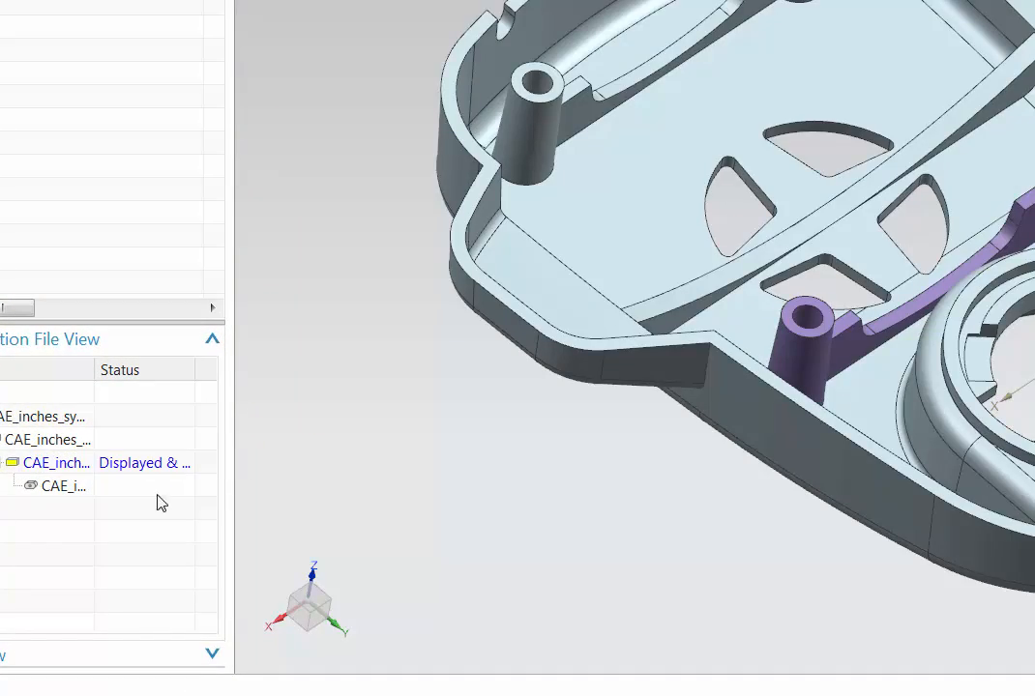
{"action": "middle_click_drag", "start_coordinate": [520, 538], "coordinate": [541, 545]}
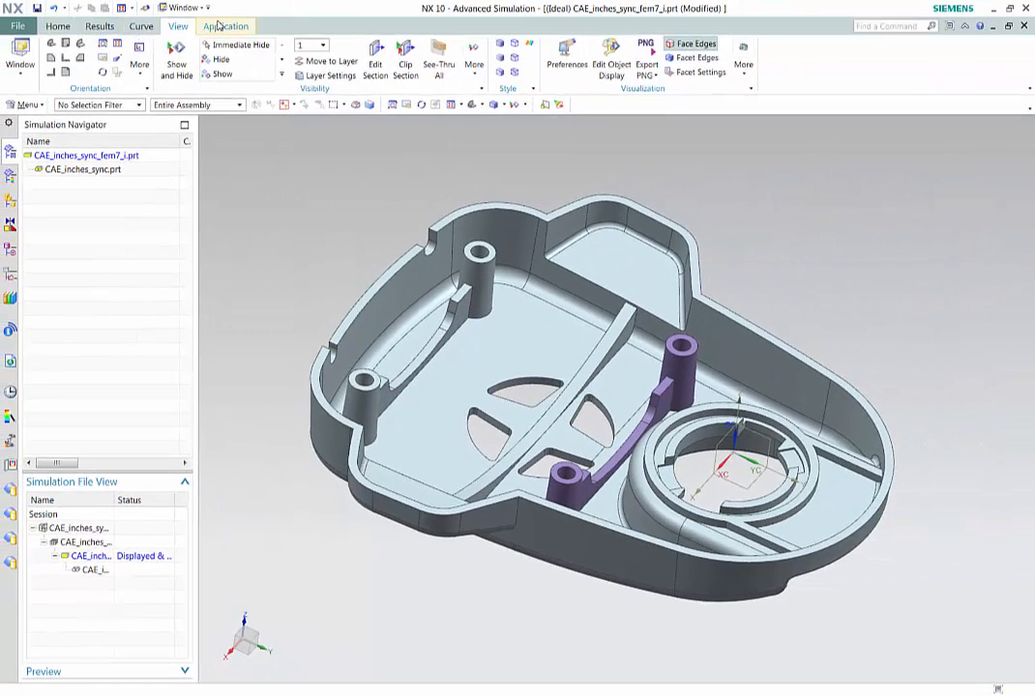
Step: Delete the faces of the second boss pair and its connecting rib with Delete Face, using Boss or Pocket Faces selection
{"action": "left_click", "coordinate": [221, 26]}
{"action": "left_click", "coordinate": [275, 48]}
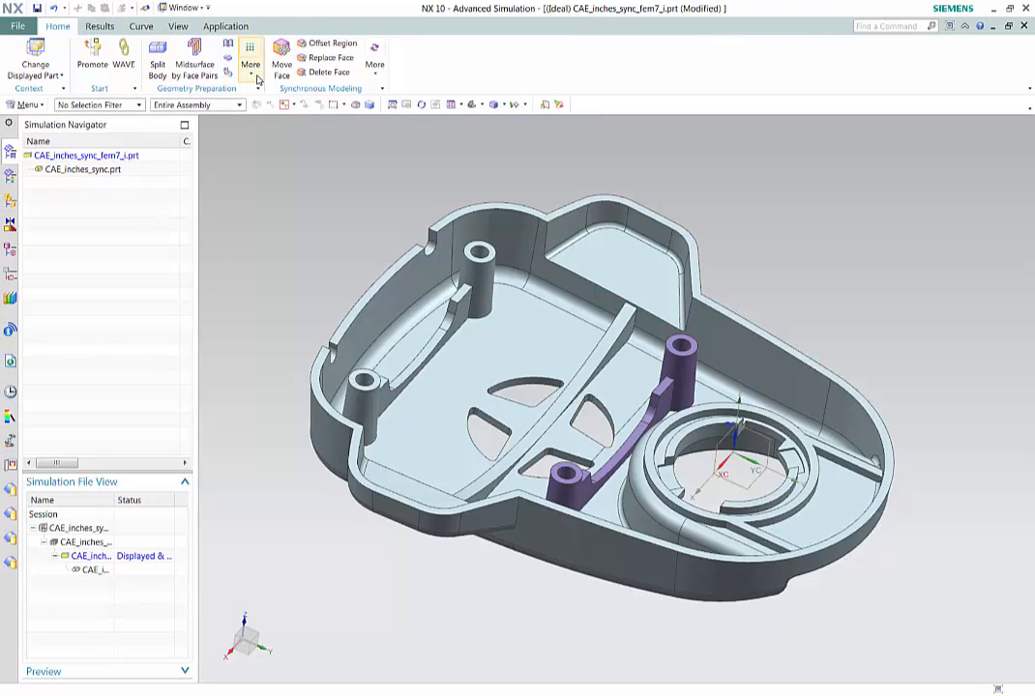
{"action": "left_click", "coordinate": [328, 72]}
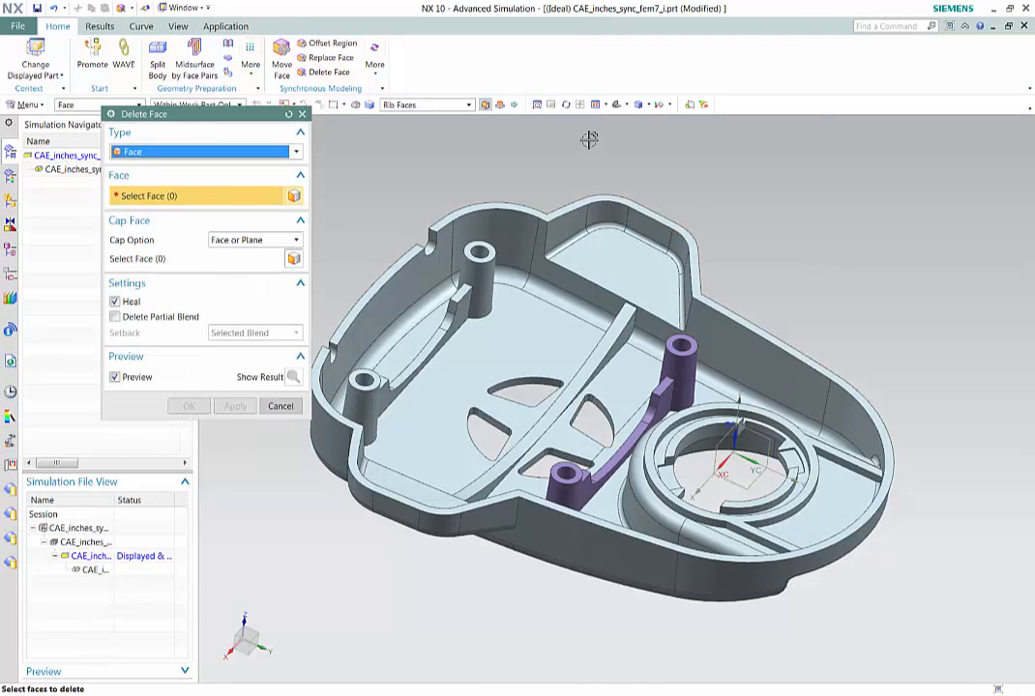
{"action": "left_click", "coordinate": [426, 105]}
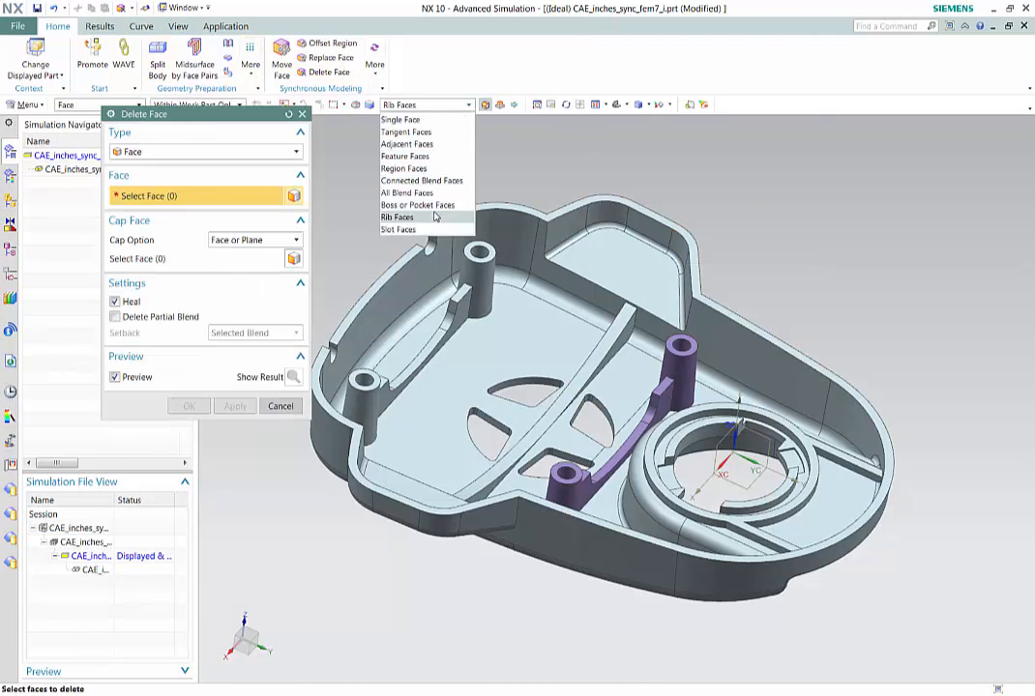
{"action": "left_click", "coordinate": [421, 205]}
{"action": "left_click", "coordinate": [694, 368]}
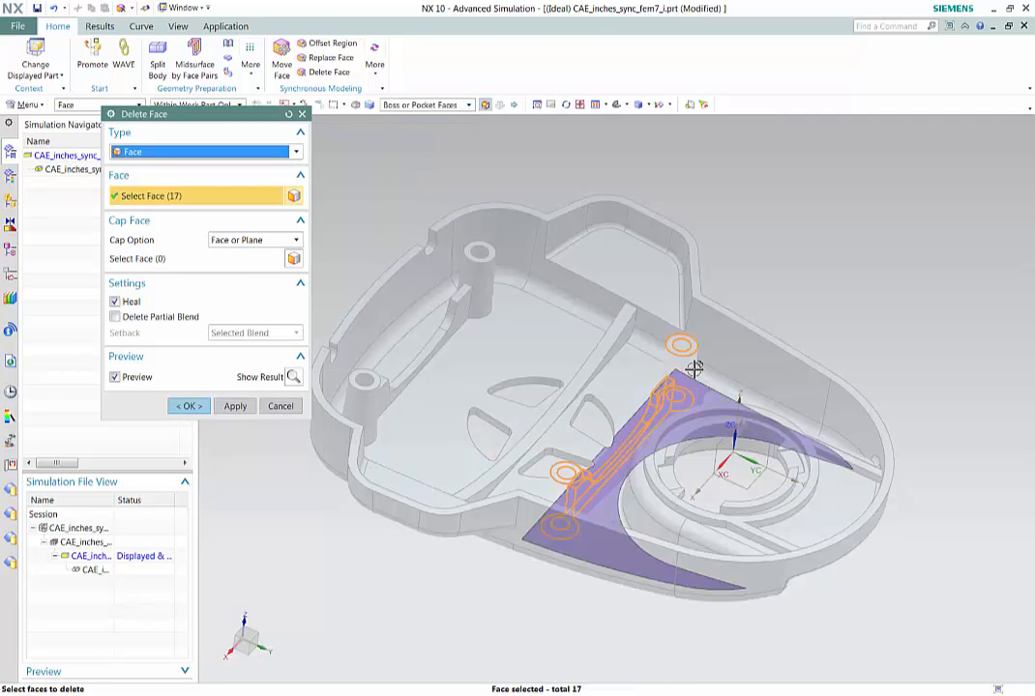
{"action": "left_click", "coordinate": [190, 406]}
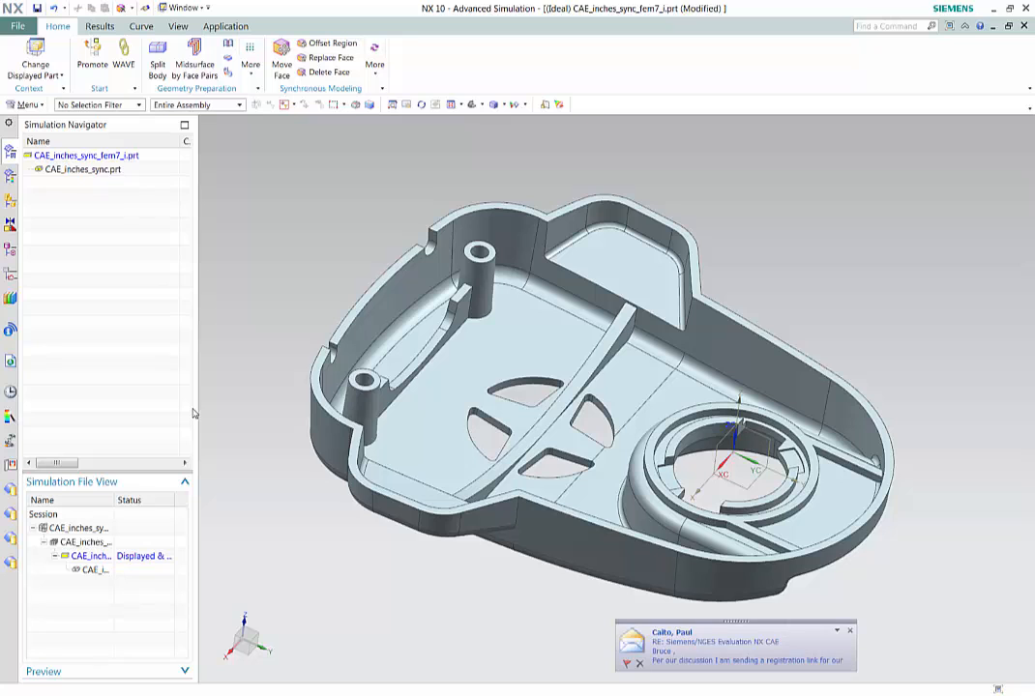
Step: Move the top face of the central curved rib 0.15 in downward with Move Face, using the rib's end corner as pivot point
{"action": "middle_click_drag", "start_coordinate": [654, 392], "coordinate": [624, 399]}
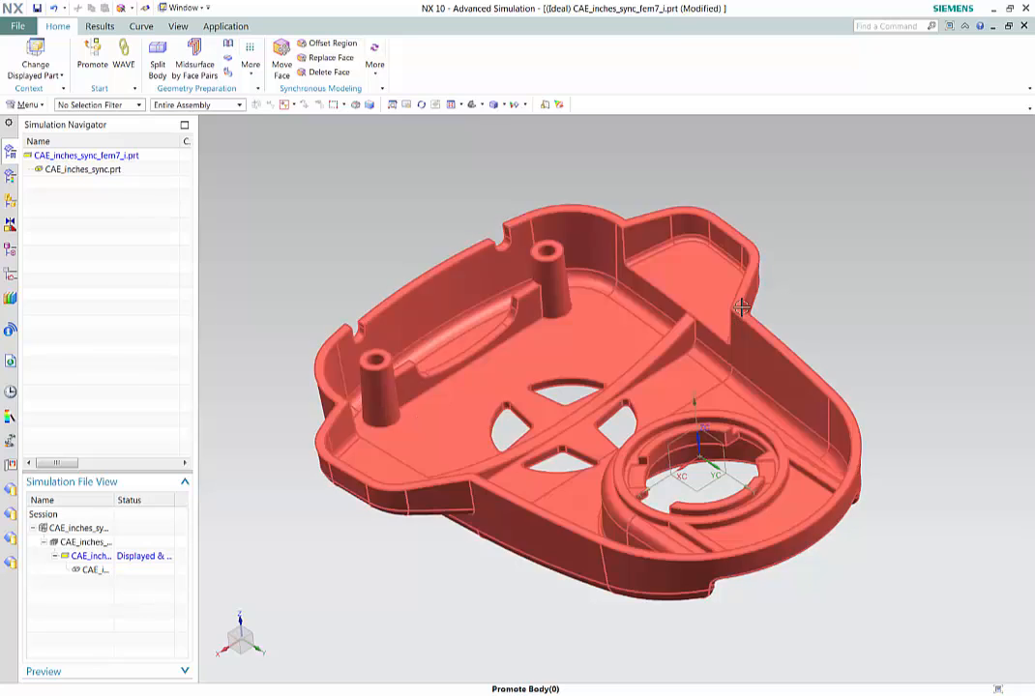
{"action": "middle_click_drag", "start_coordinate": [610, 447], "coordinate": [784, 315]}
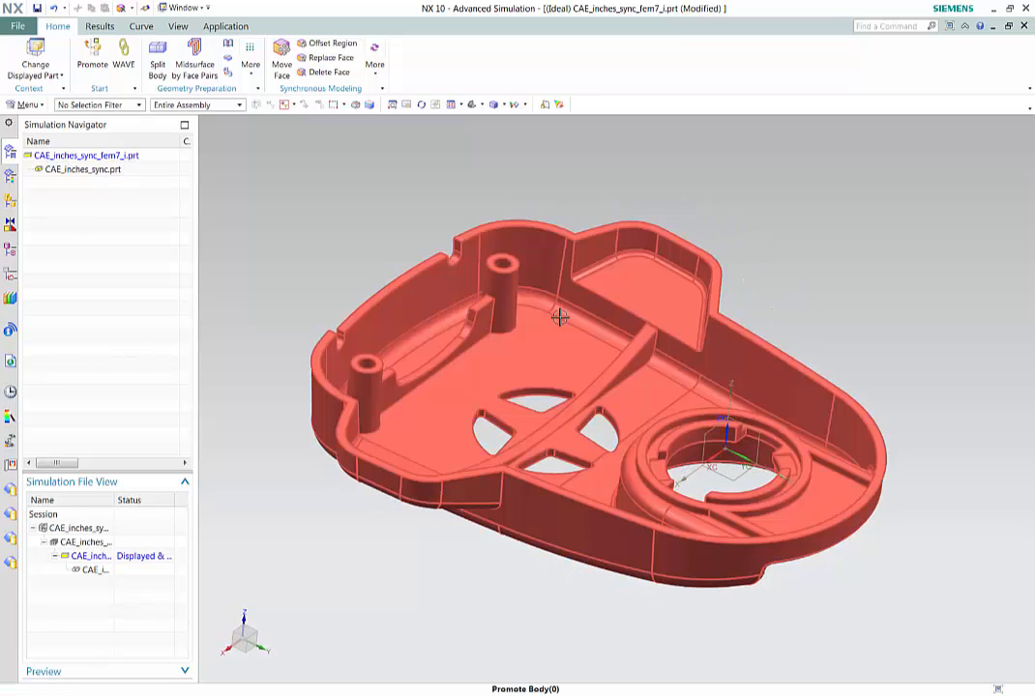
{"action": "left_click", "coordinate": [280, 58]}
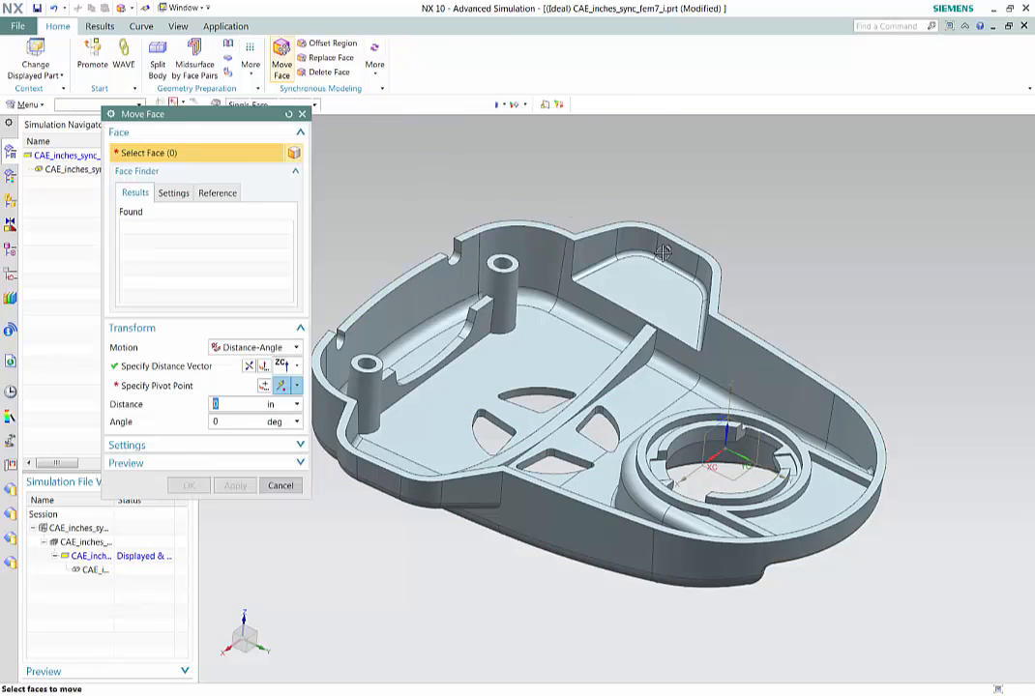
{"action": "left_click", "coordinate": [639, 347]}
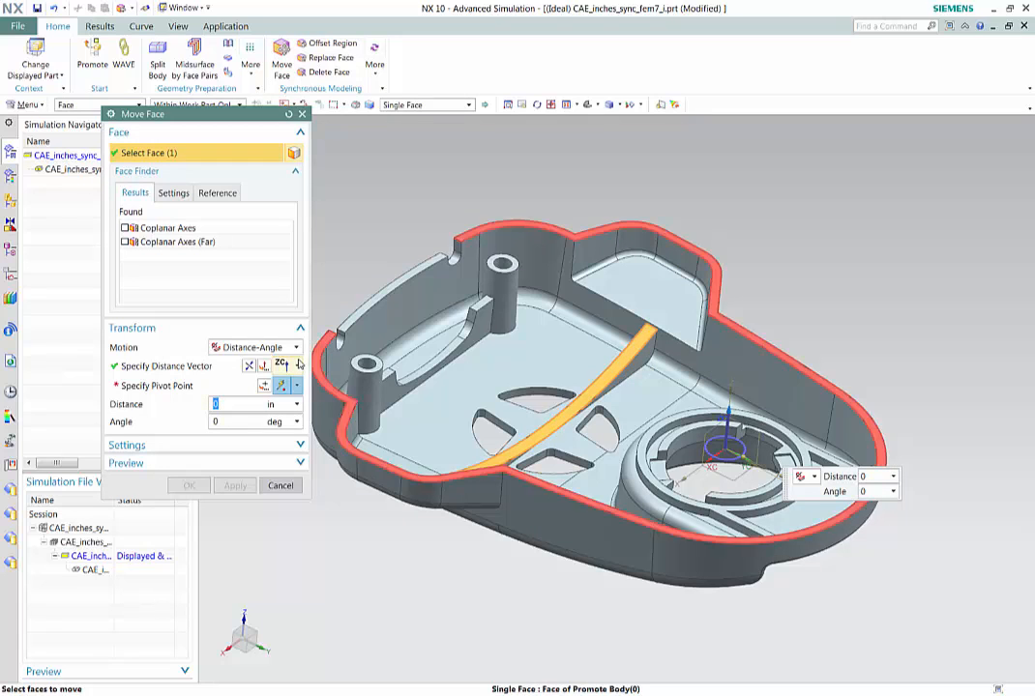
{"action": "left_click", "coordinate": [224, 384]}
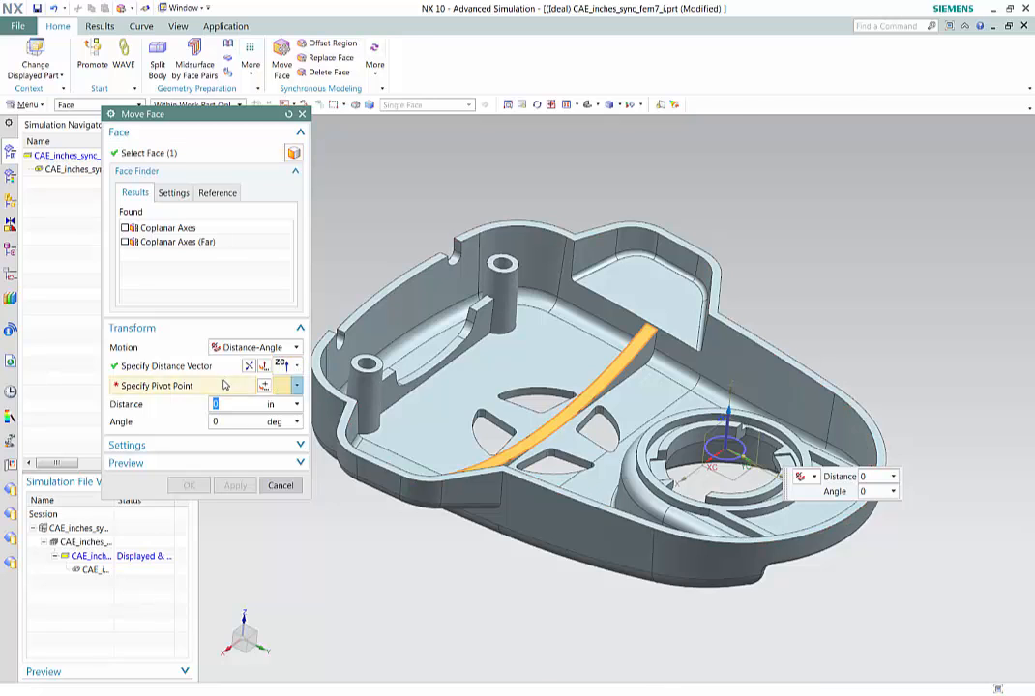
{"action": "left_click", "coordinate": [657, 327]}
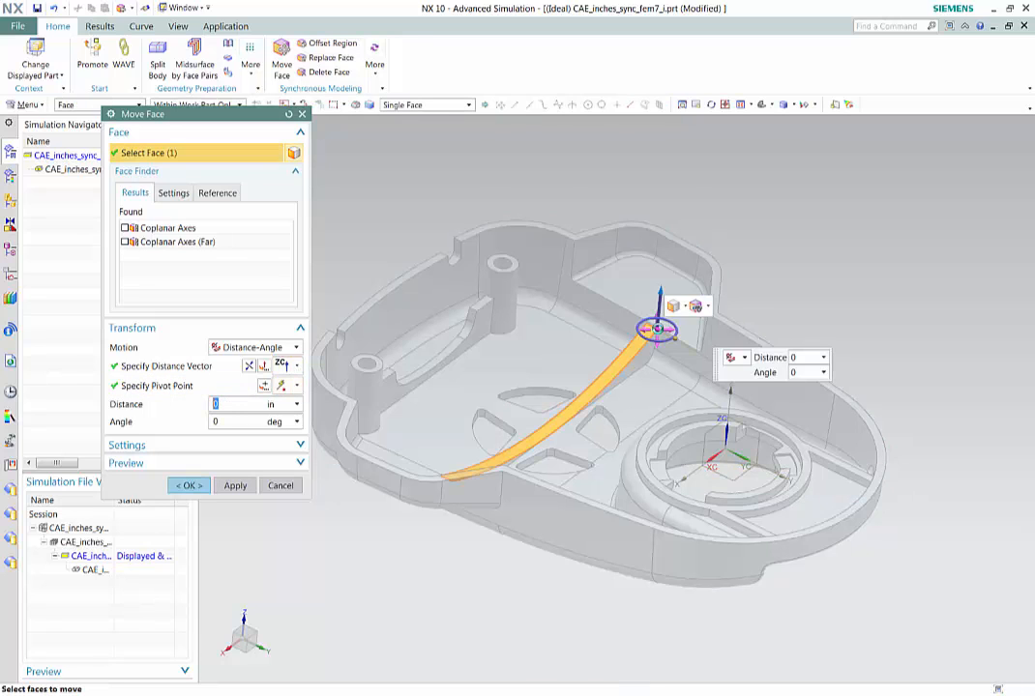
{"action": "left_click_drag", "start_coordinate": [659, 290], "coordinate": [661, 270]}
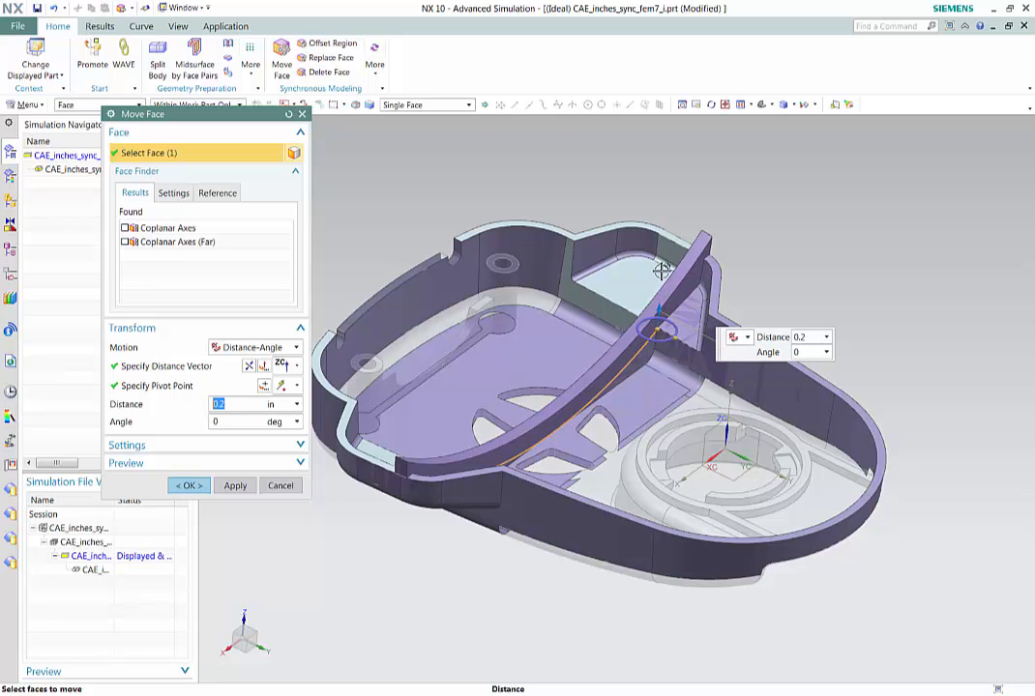
{"action": "double_click", "coordinate": [660, 311]}
{"action": "left_click", "coordinate": [659, 326]}
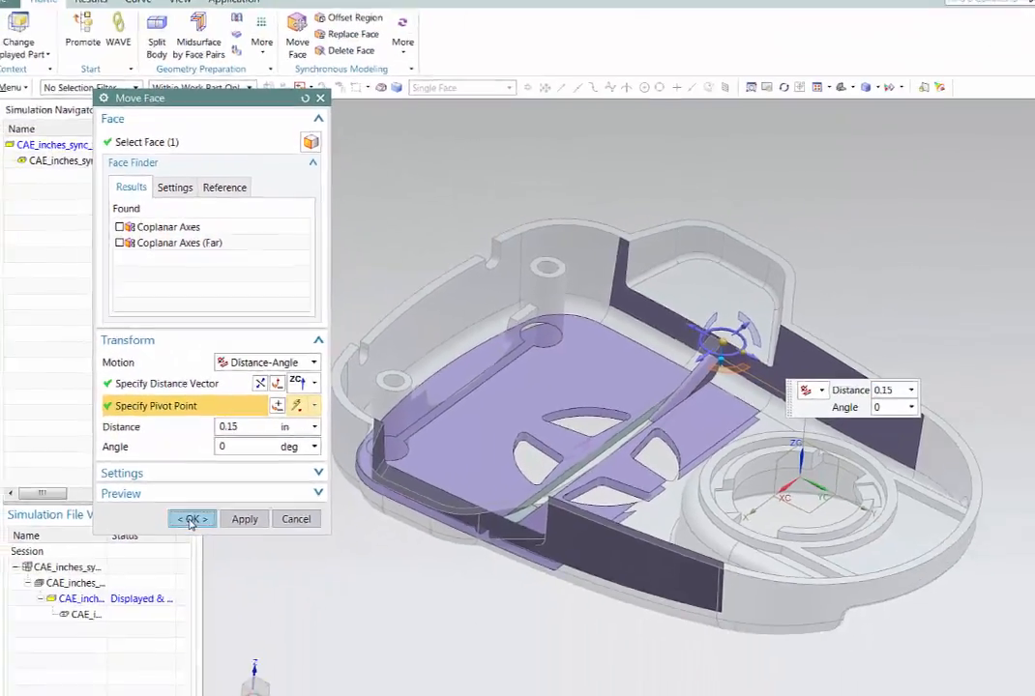
{"action": "left_click", "coordinate": [205, 652]}
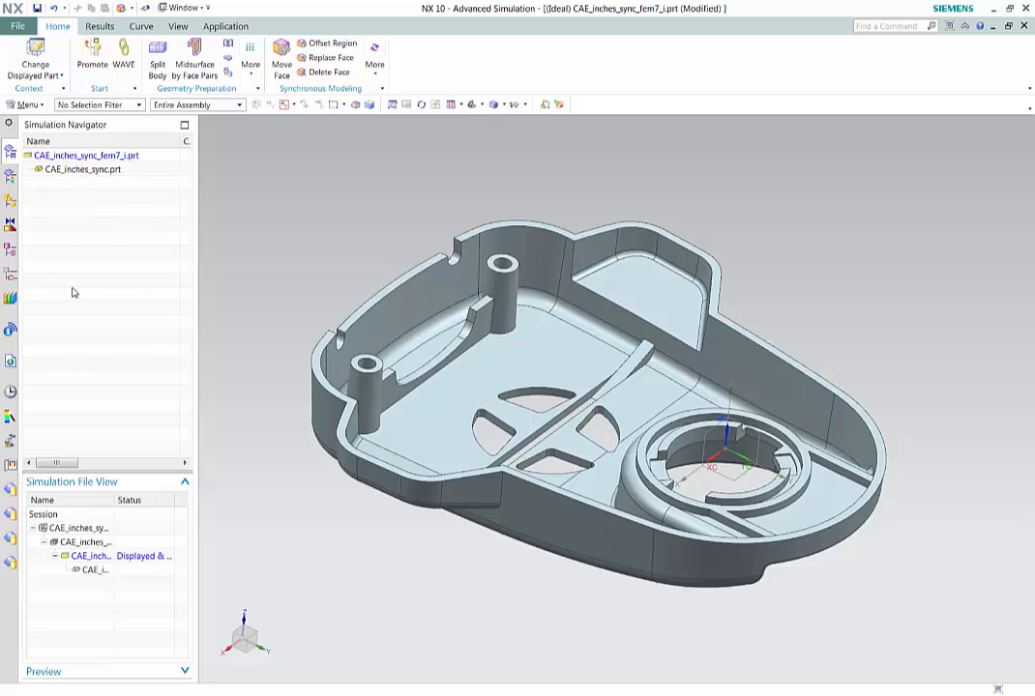
Step: Reverse the distance vector of the rib's Move Face feature in Modeling, keeping 0.15 in, and return to Advanced Simulation
{"action": "left_click", "coordinate": [26, 24]}
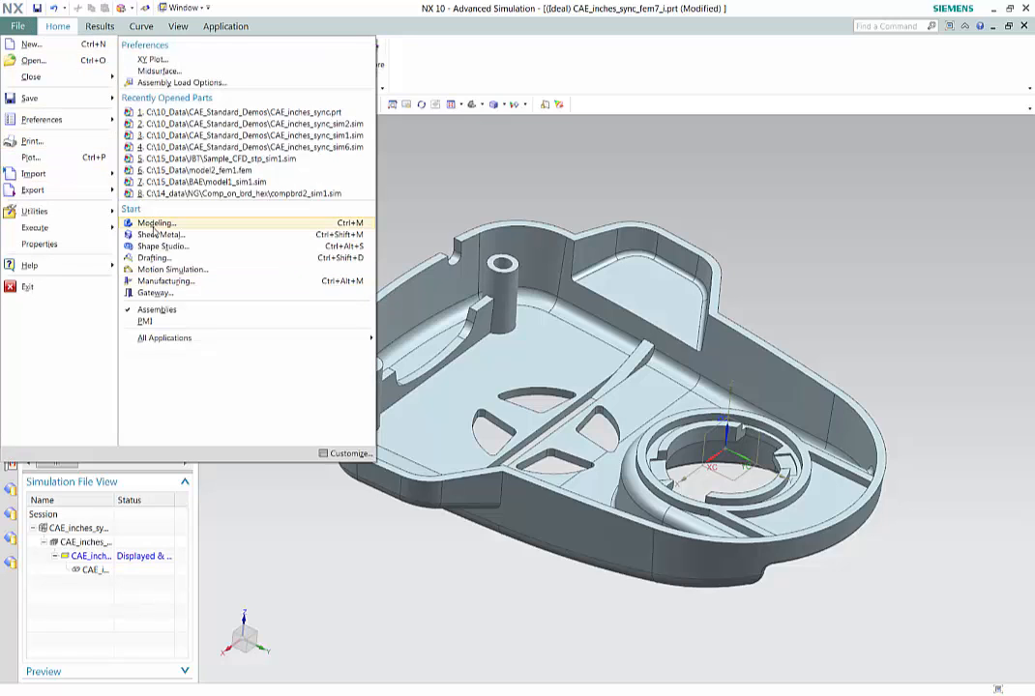
{"action": "left_click", "coordinate": [152, 225]}
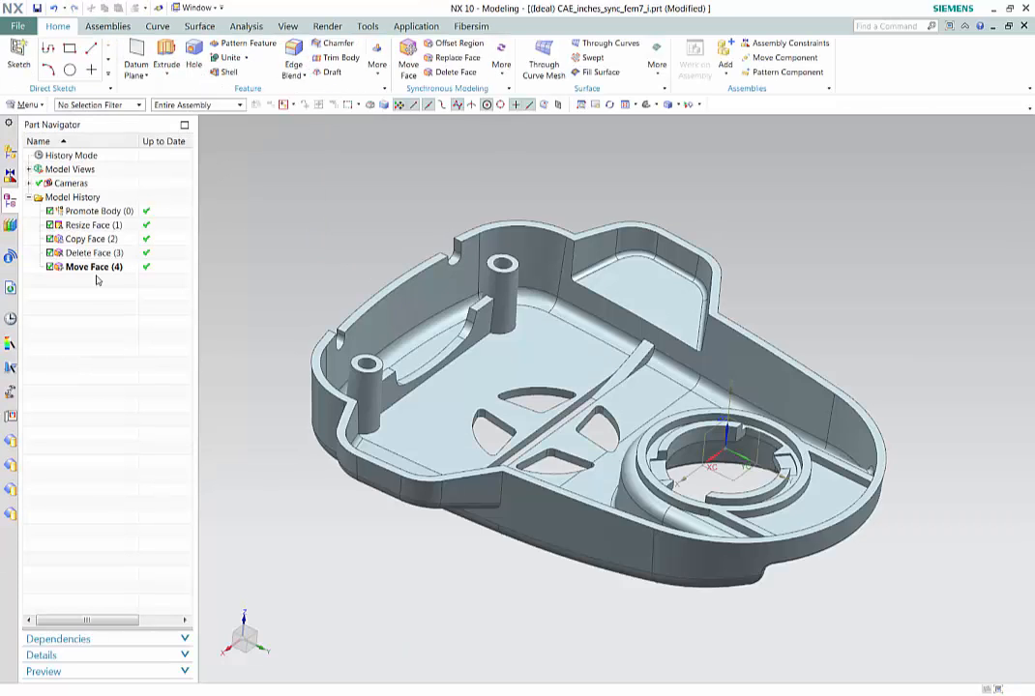
{"action": "left_click", "coordinate": [94, 267]}
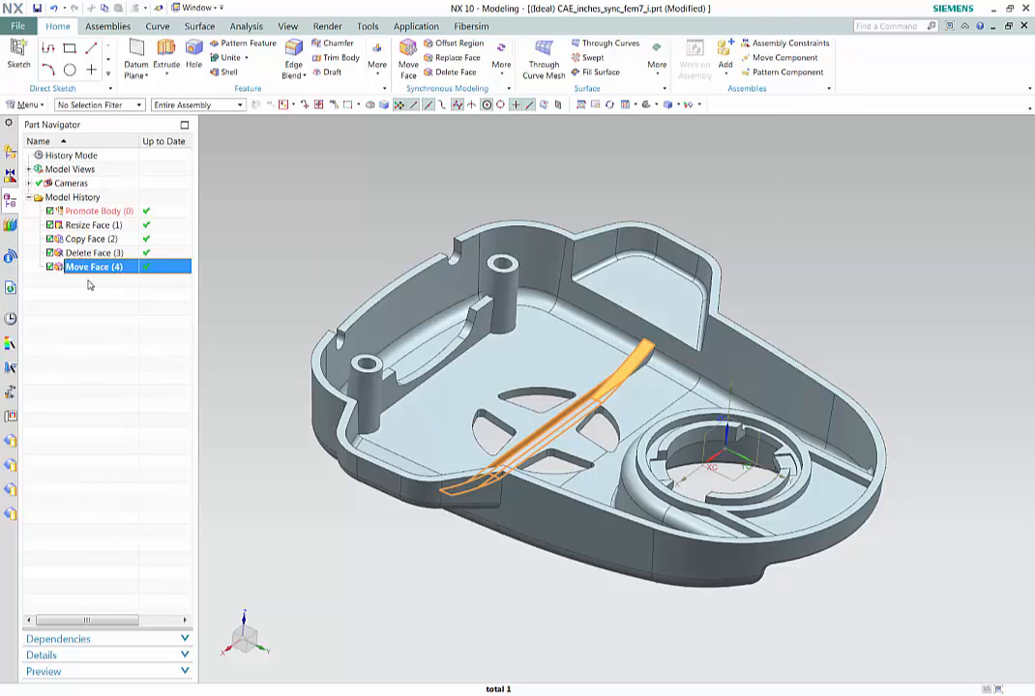
{"action": "double_click", "coordinate": [87, 267]}
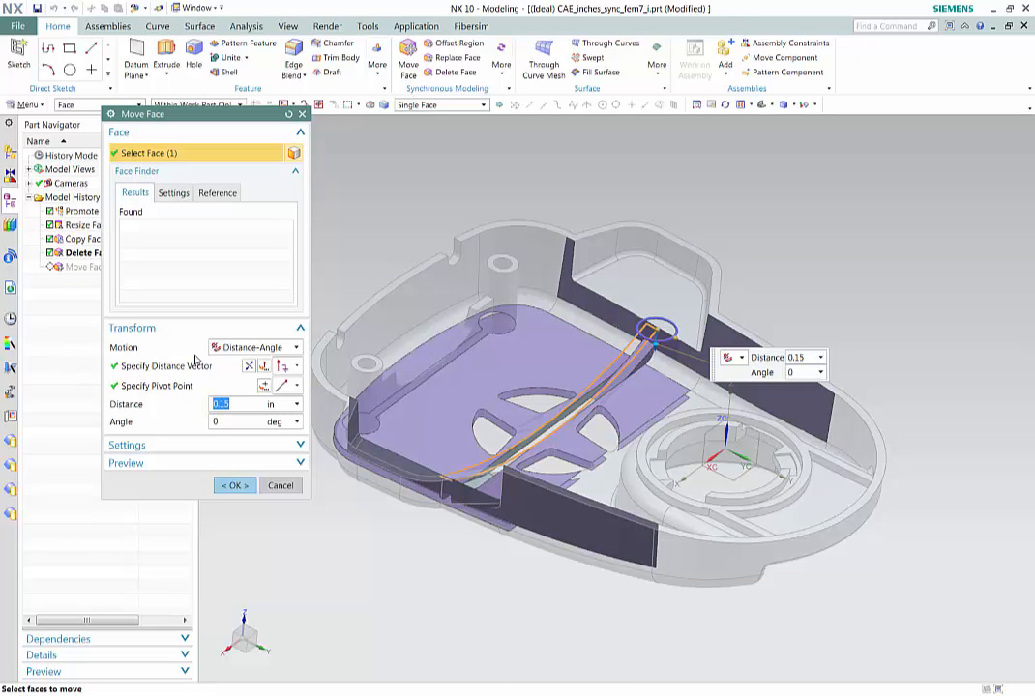
{"action": "left_click", "coordinate": [252, 370]}
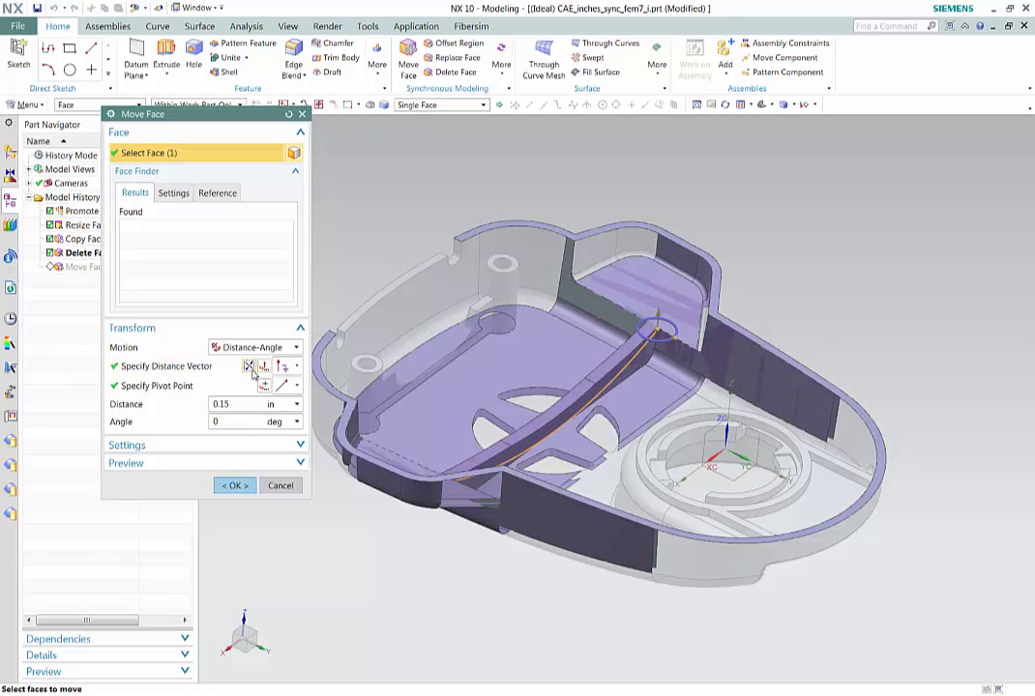
{"action": "left_click", "coordinate": [235, 485]}
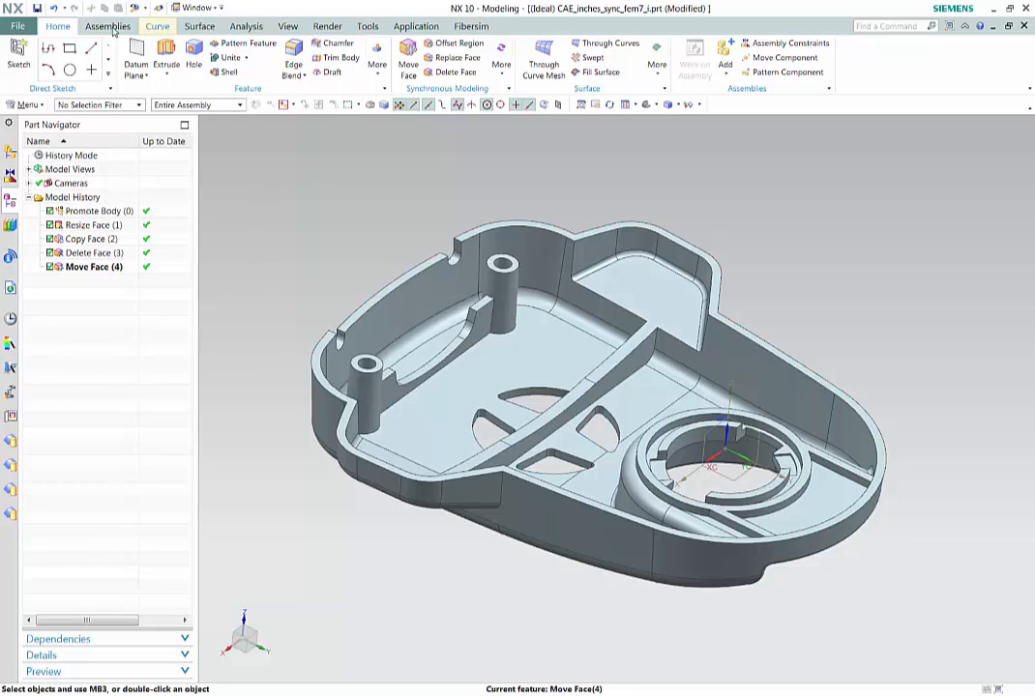
{"action": "left_click", "coordinate": [416, 26]}
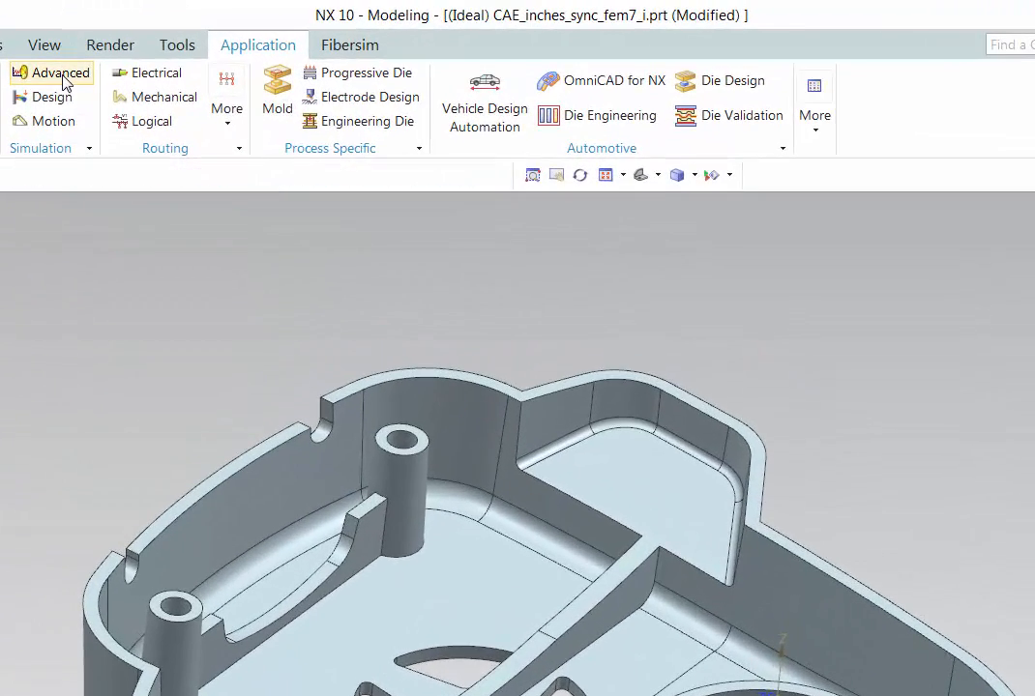
{"action": "left_click", "coordinate": [292, 44]}
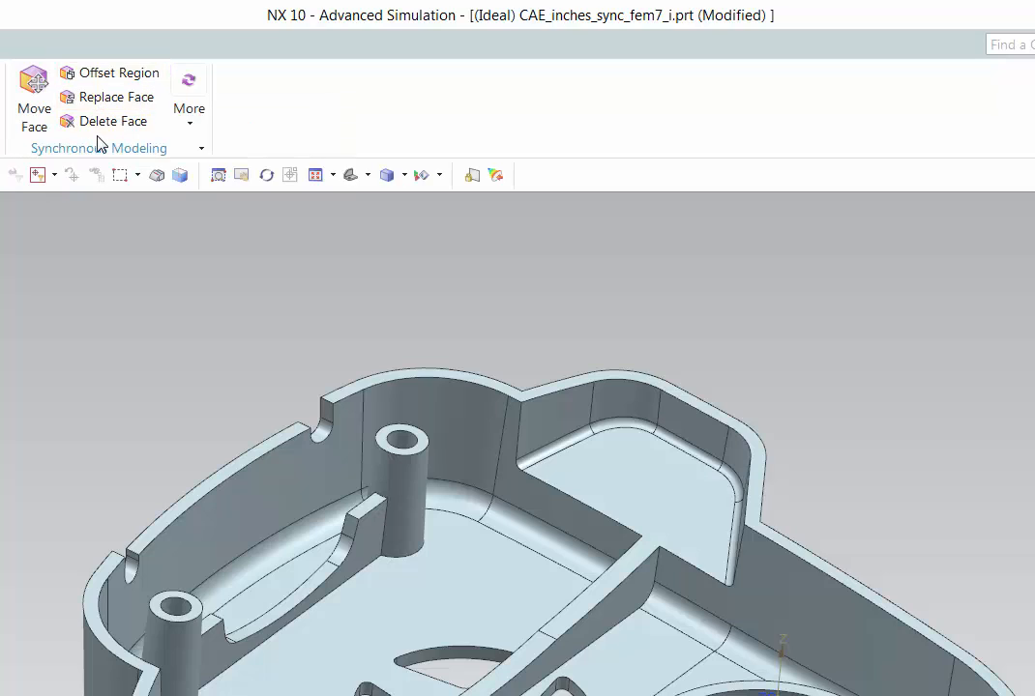
Step: Copy the boss pair and its connecting rib 1.24 in along YC with Copy Face, using Boss or Pocket Faces selection and pasting the faces
{"action": "left_click", "coordinate": [188, 114]}
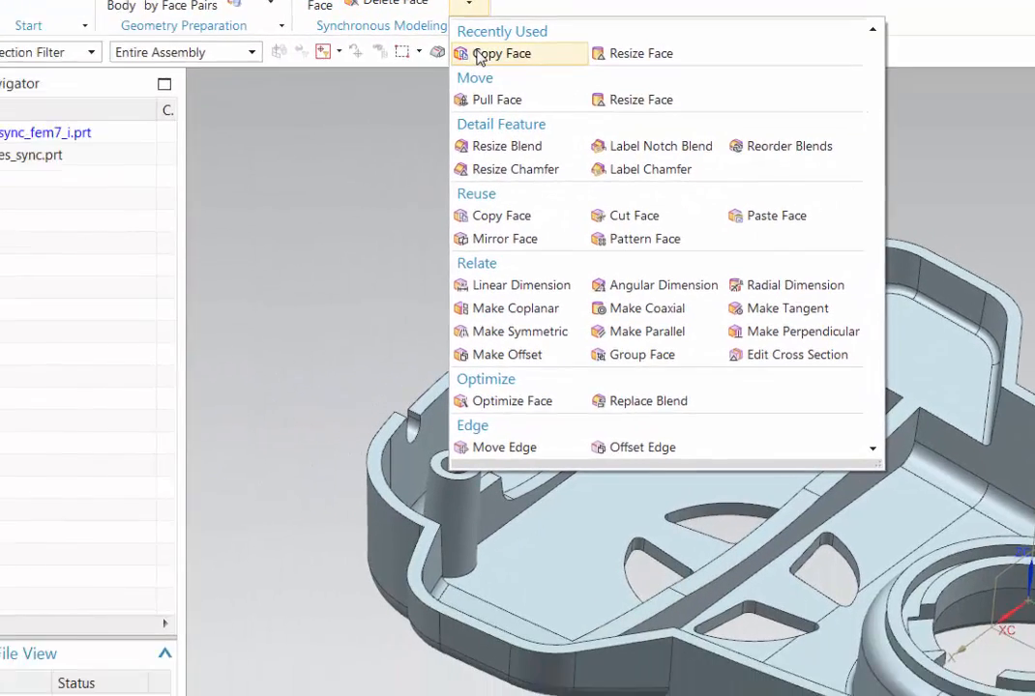
{"action": "left_click", "coordinate": [498, 54]}
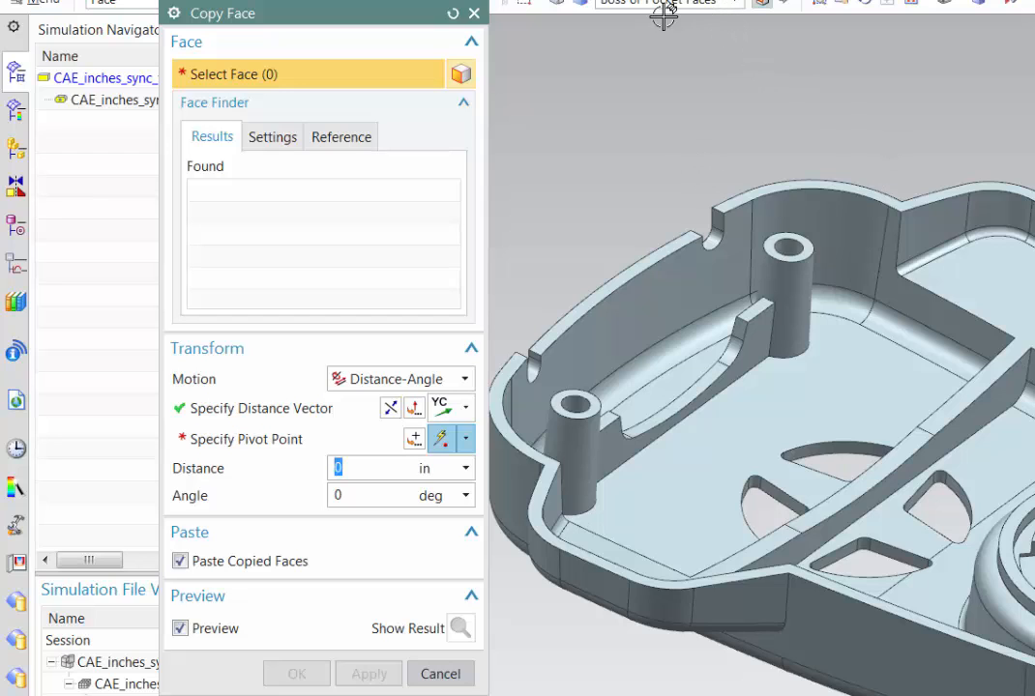
{"action": "left_click", "coordinate": [793, 258]}
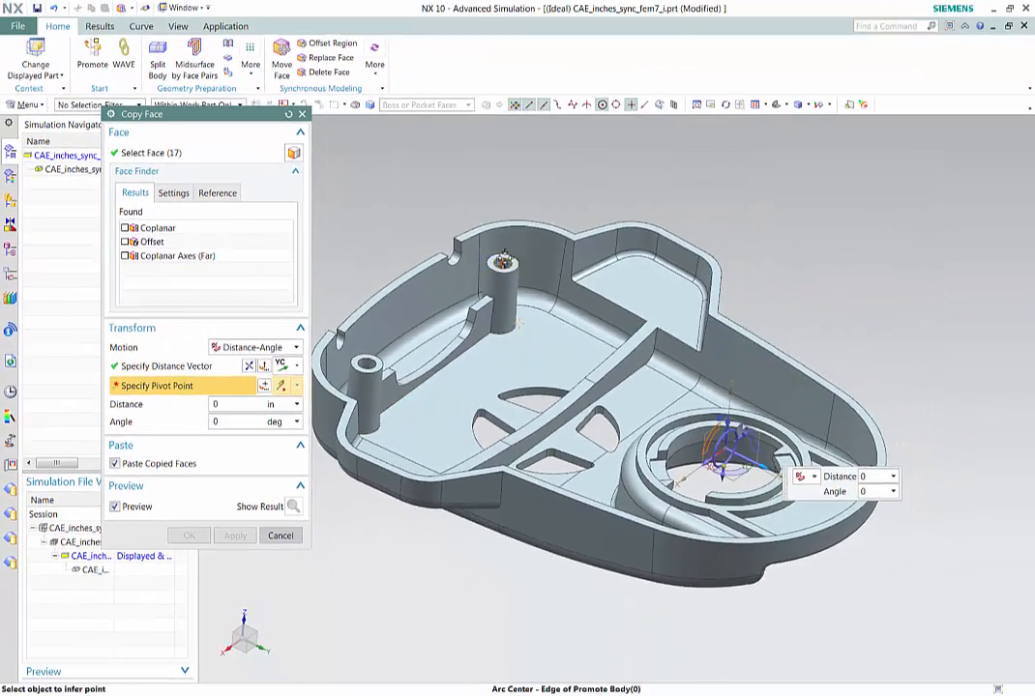
{"action": "left_click", "coordinate": [789, 242]}
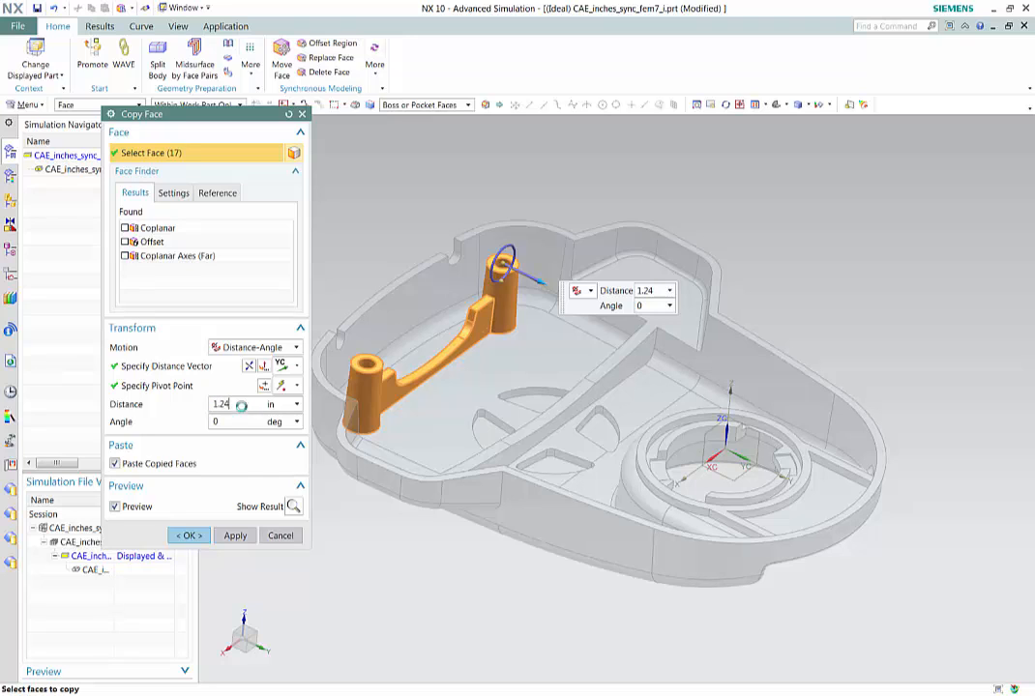
{"action": "left_click", "coordinate": [200, 541]}
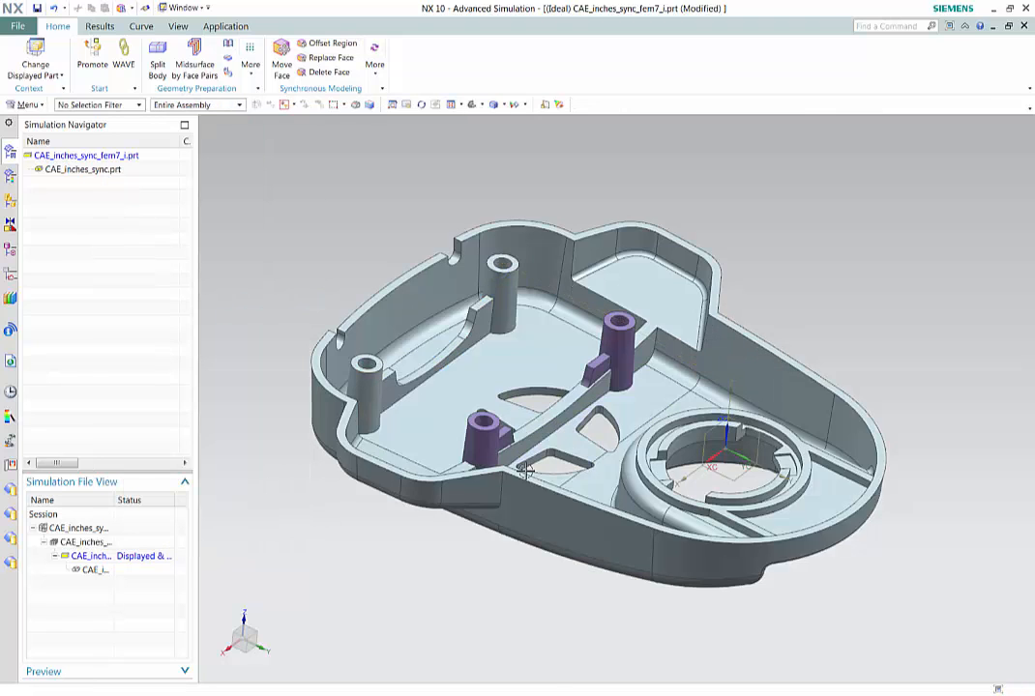
Step: Delete the leftover rib stubs beside the two copied bosses with Delete Face, using Rib Faces selection
{"action": "middle_click_drag", "start_coordinate": [527, 467], "coordinate": [520, 474]}
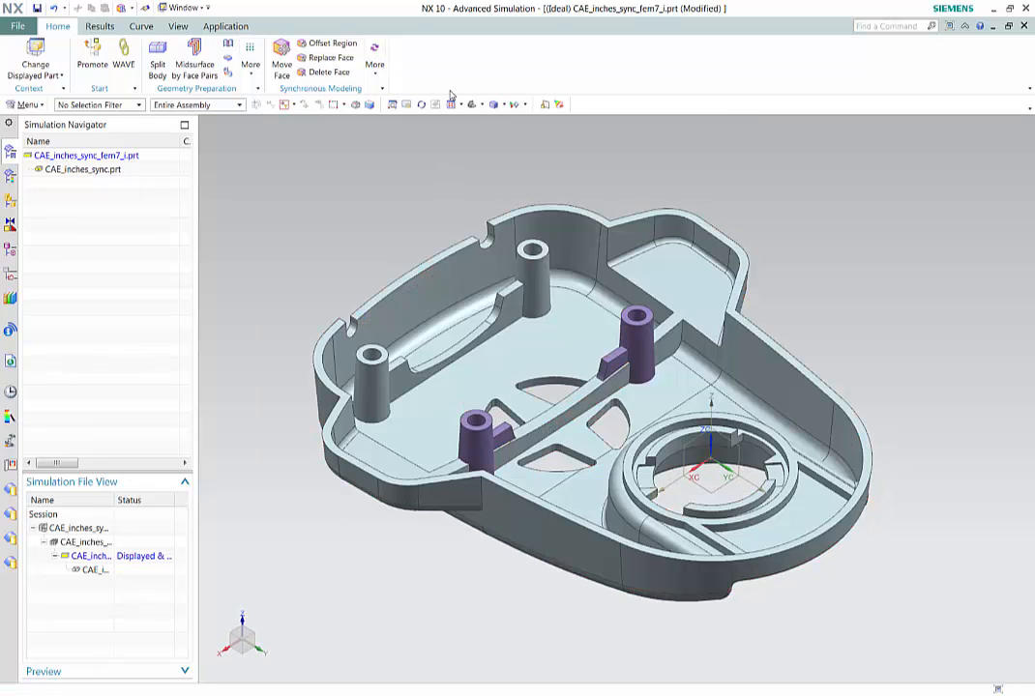
{"action": "left_click", "coordinate": [318, 73]}
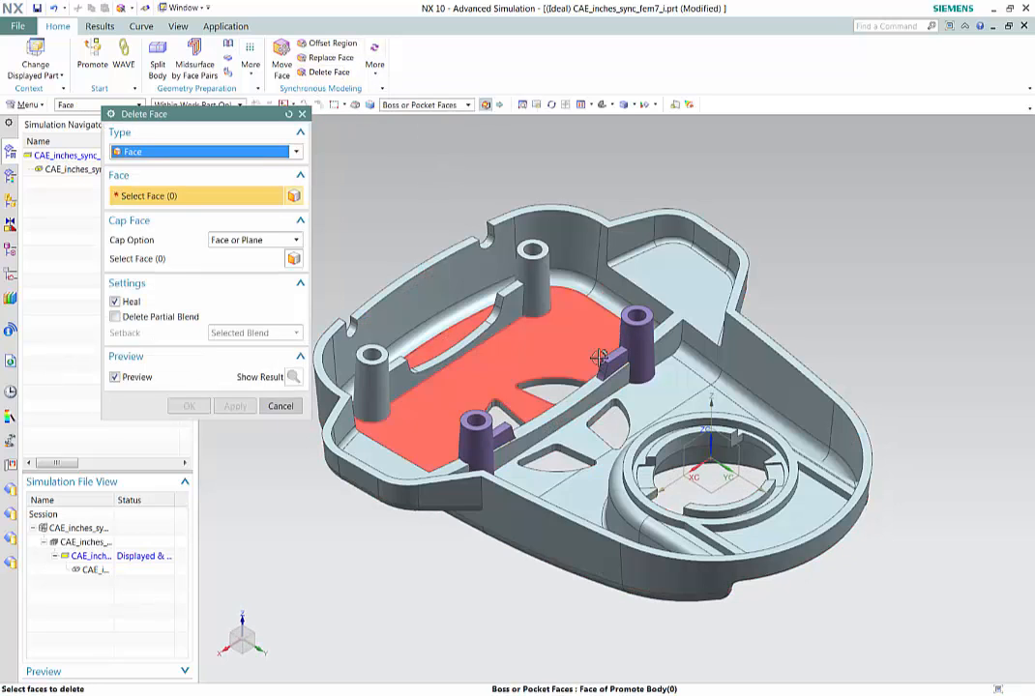
{"action": "left_click", "coordinate": [437, 107]}
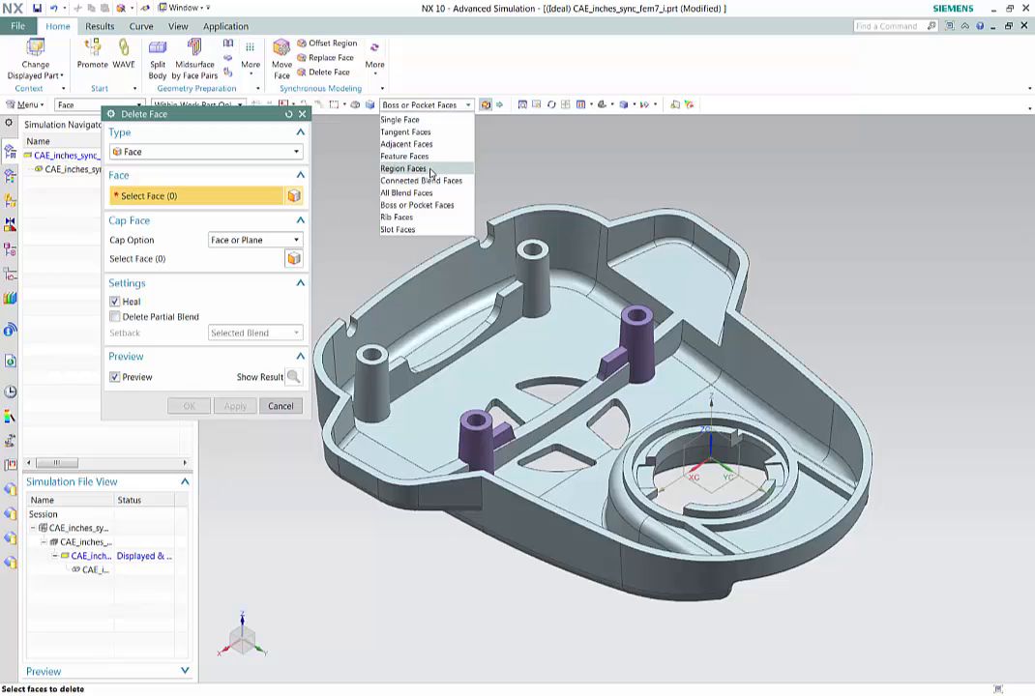
{"action": "left_click", "coordinate": [411, 220]}
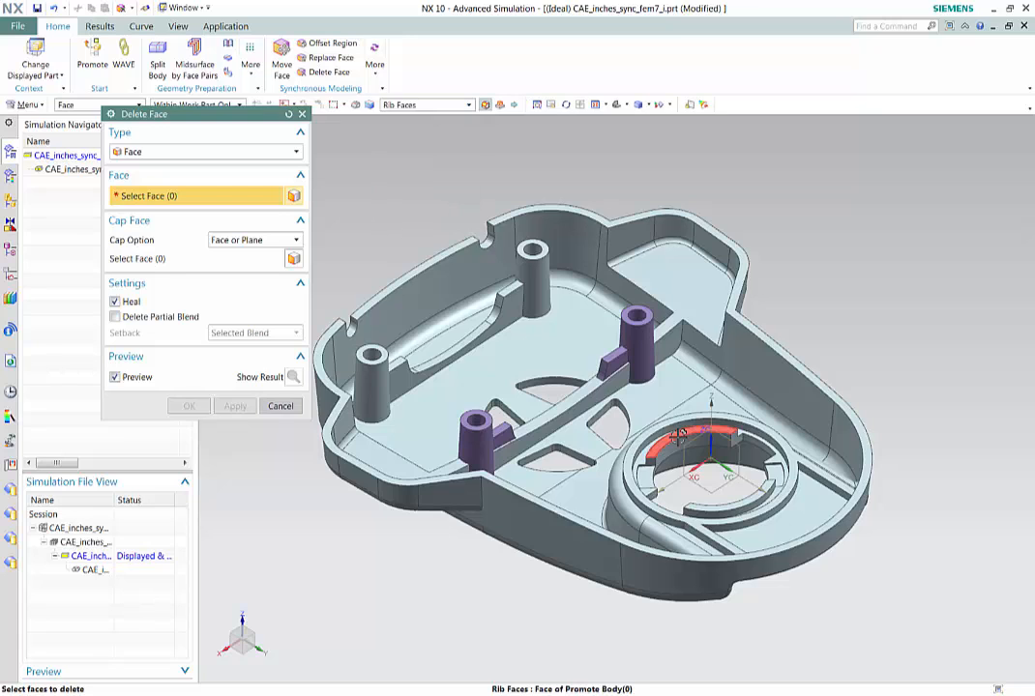
{"action": "left_click", "coordinate": [603, 385]}
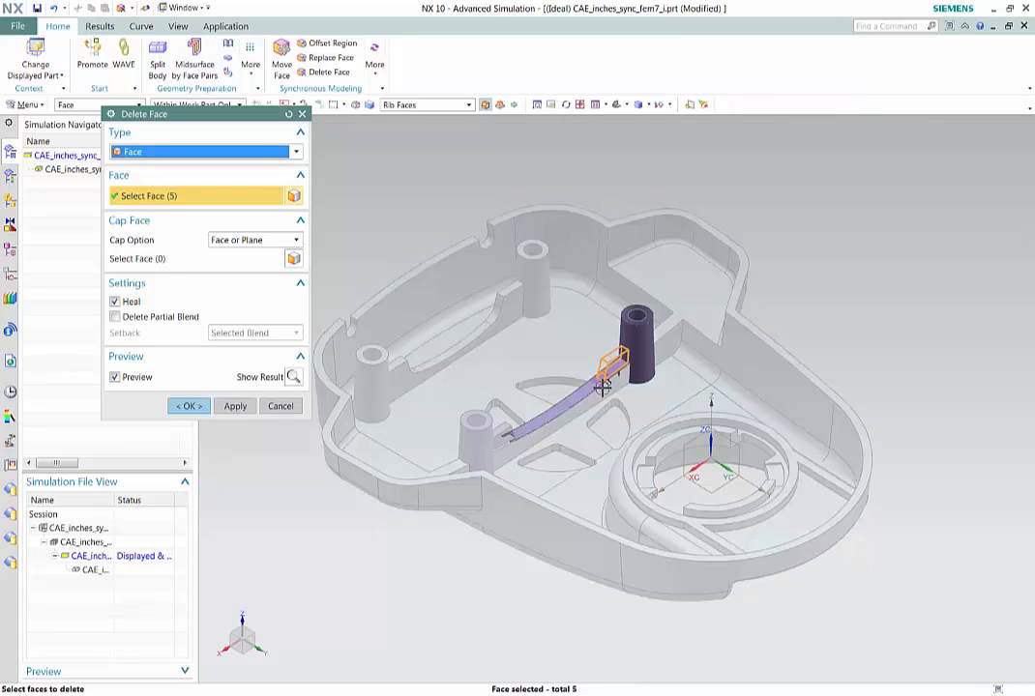
{"action": "left_click", "coordinate": [495, 433]}
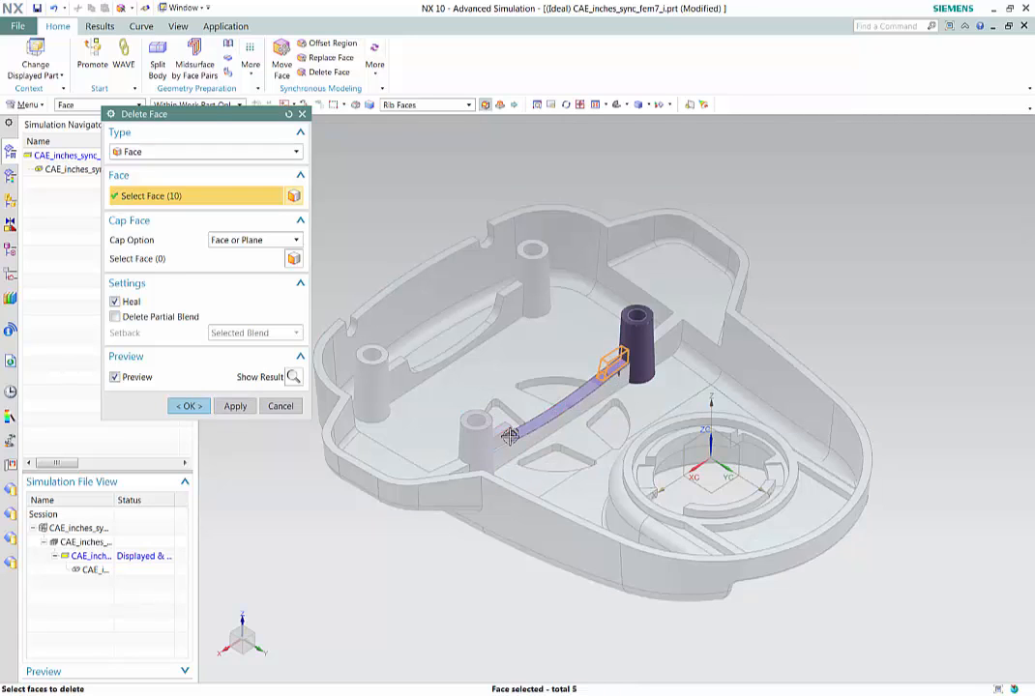
{"action": "left_click", "coordinate": [194, 406]}
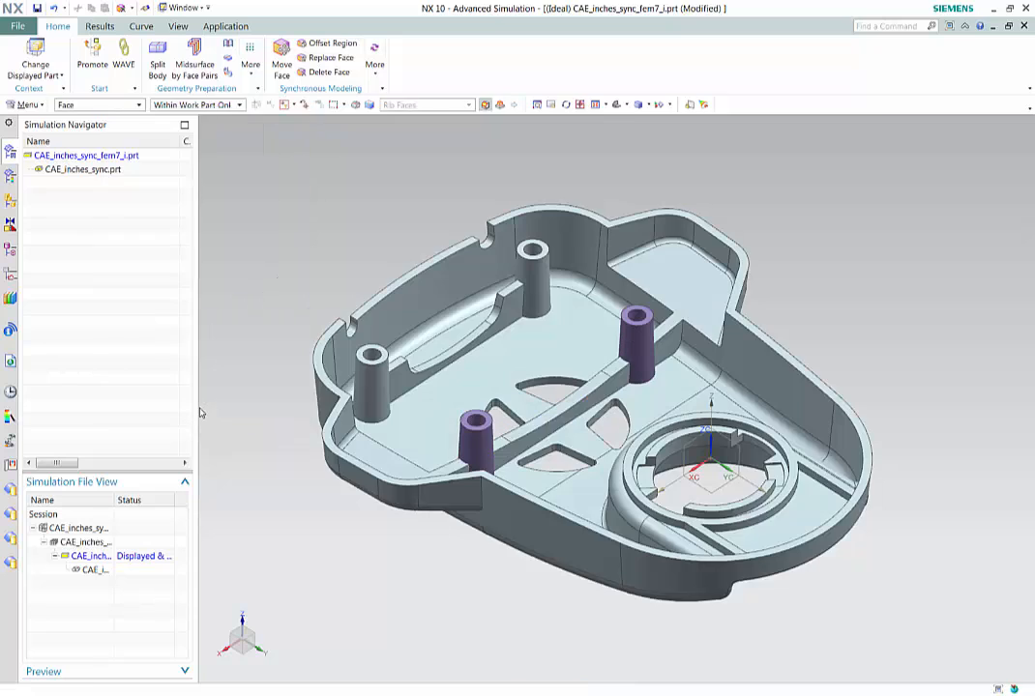
Step: Display the finite element model CAE_inches_sync_fem7 in Advanced Simulation and dismiss its polygon body update log
{"action": "left_click", "coordinate": [14, 24]}
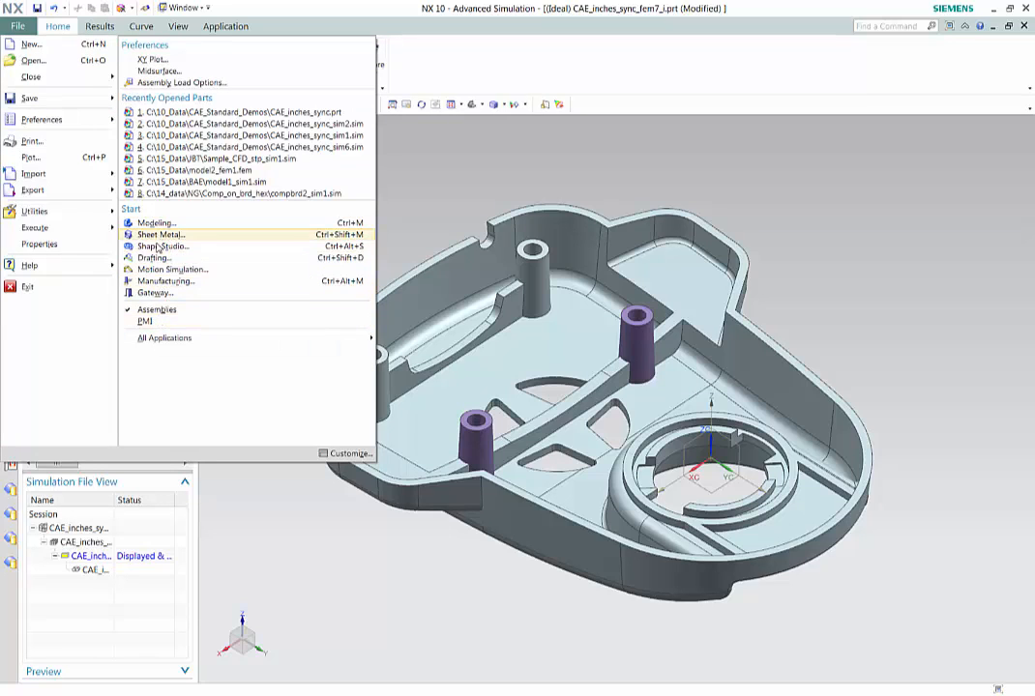
{"action": "mouse_move", "coordinate": [163, 342]}
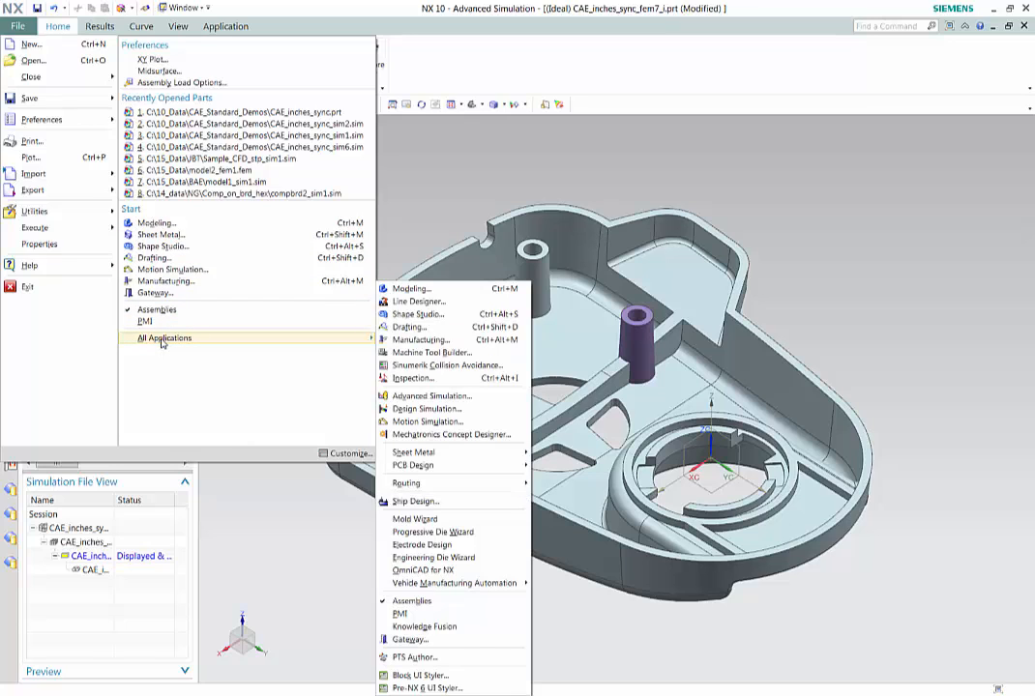
{"action": "left_click", "coordinate": [428, 396]}
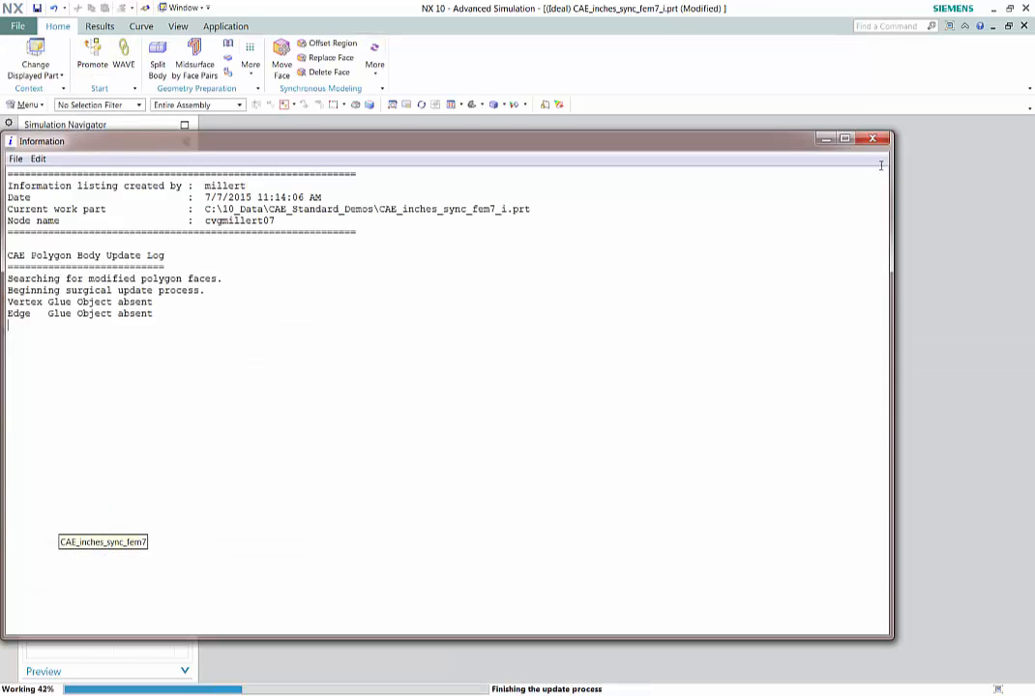
{"action": "left_click", "coordinate": [872, 141]}
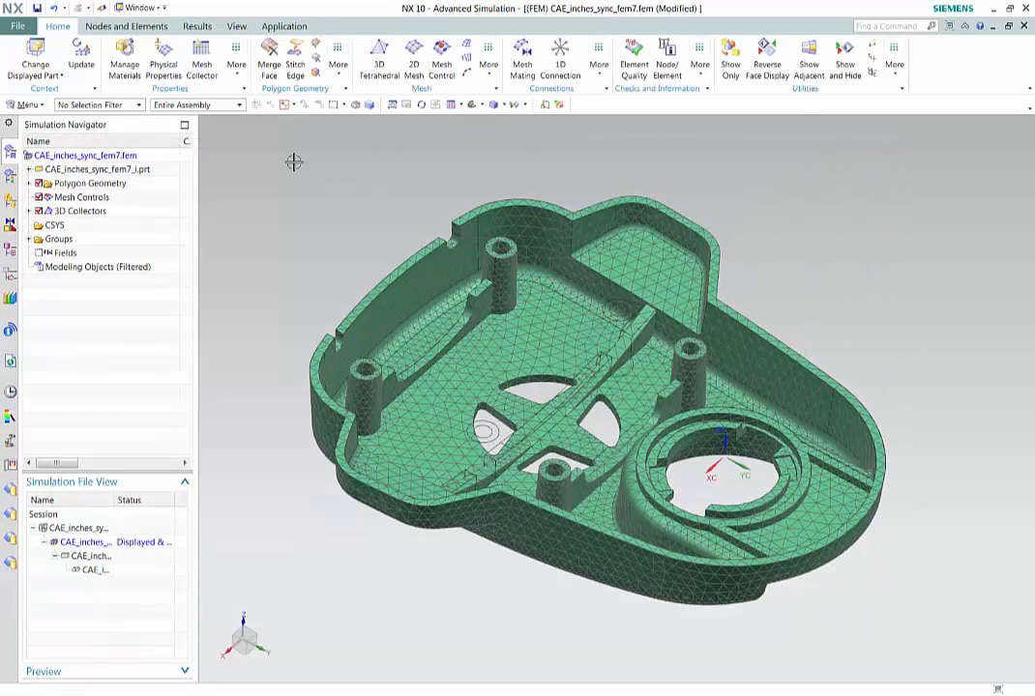
Step: Update the mesh to the modified idealized part and display the simulation CAE_inches_sync_sim7.sim
{"action": "left_click", "coordinate": [82, 52]}
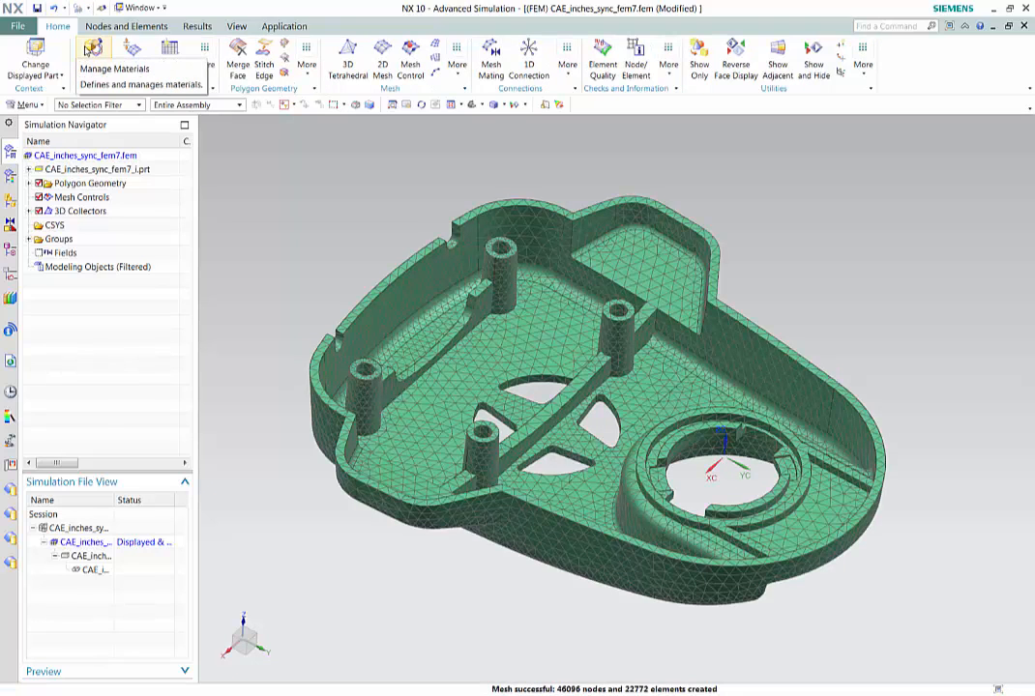
{"action": "double_click", "coordinate": [79, 529]}
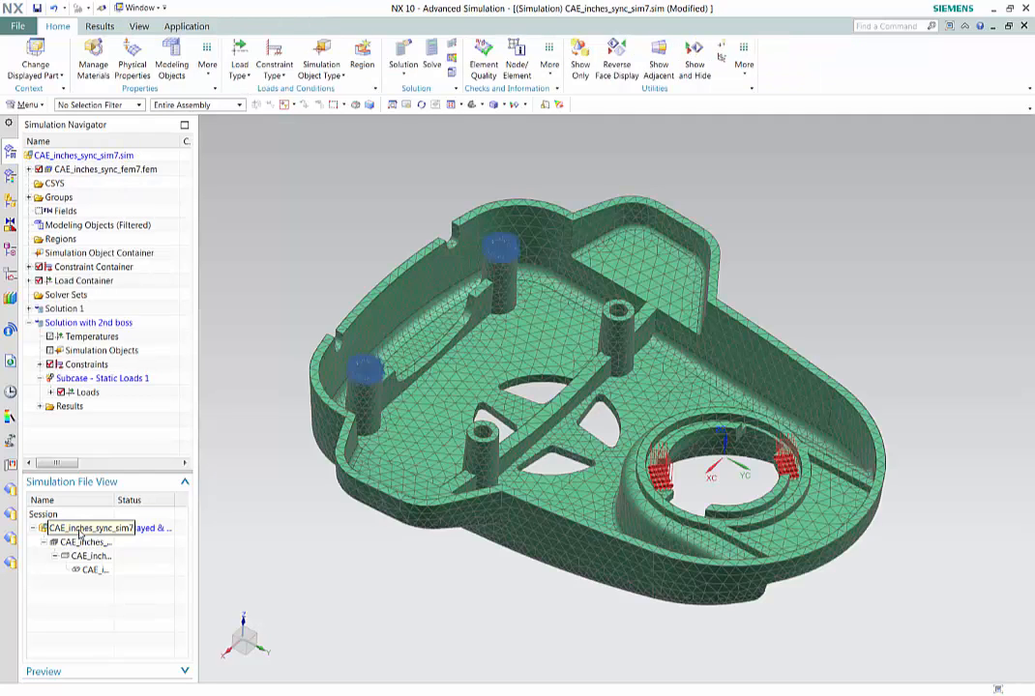
Step: Clone Solution with 2nd boss in the simulation and expand the loads of the copied solution
{"action": "right_click", "coordinate": [80, 323]}
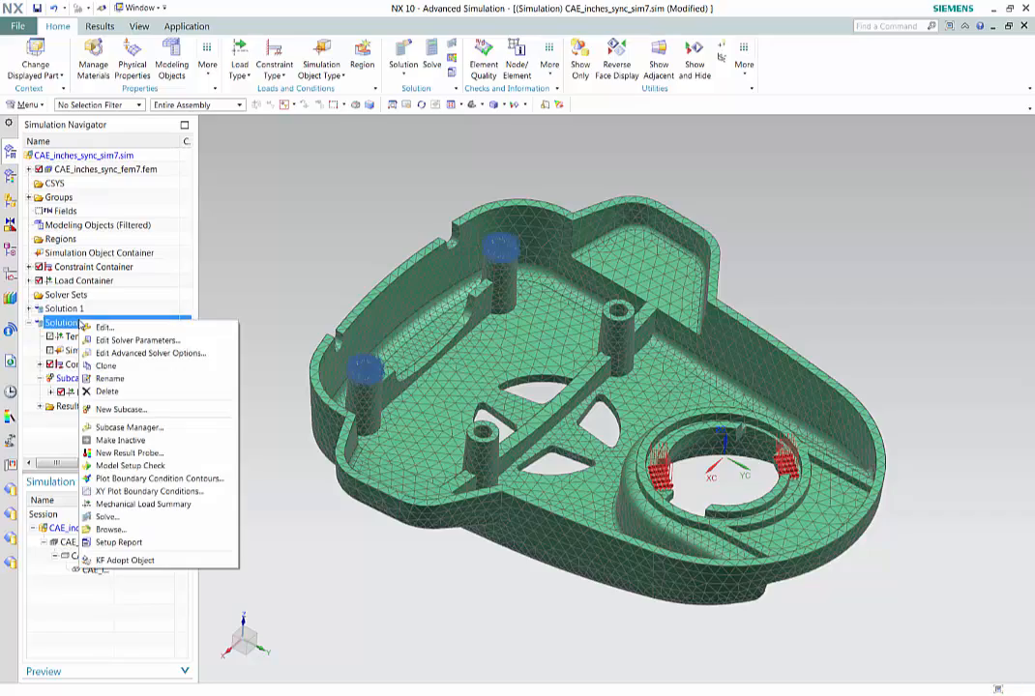
{"action": "left_click", "coordinate": [104, 365]}
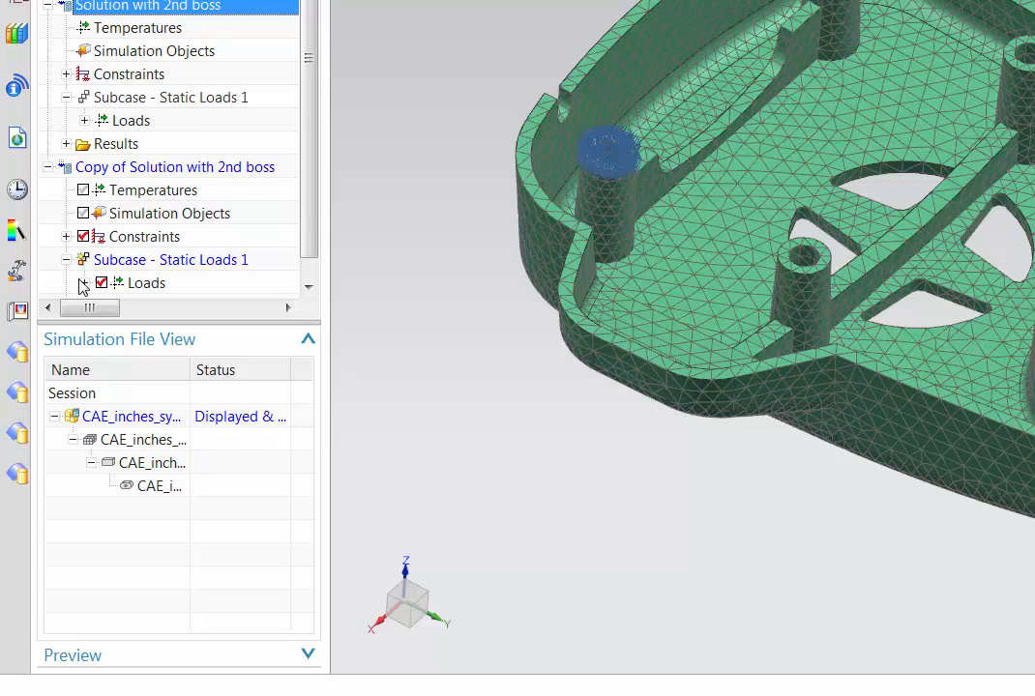
{"action": "left_click", "coordinate": [83, 282]}
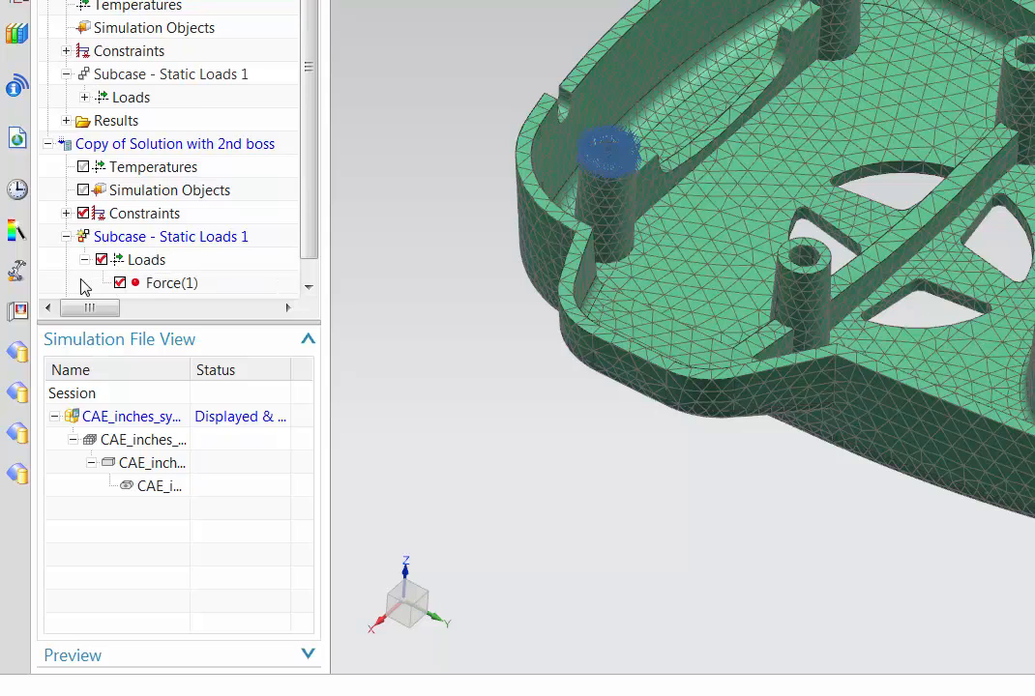
Step: Rename the cloned solution as Solution with boss on tab
{"action": "left_click", "coordinate": [135, 145]}
{"action": "double_click", "coordinate": [134, 148]}
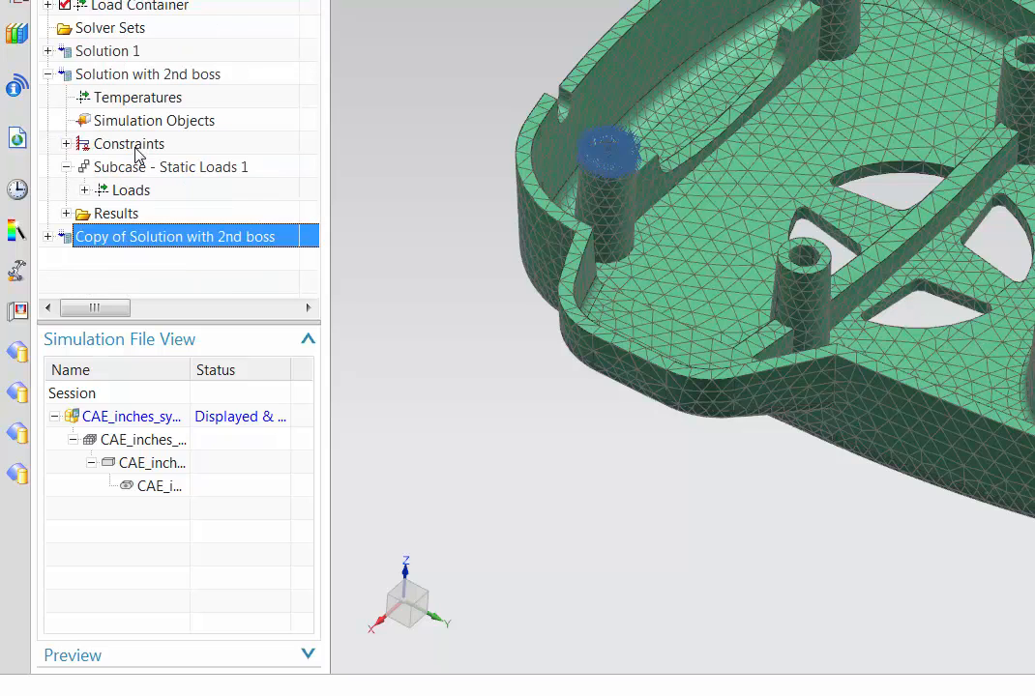
{"action": "left_click", "coordinate": [51, 238]}
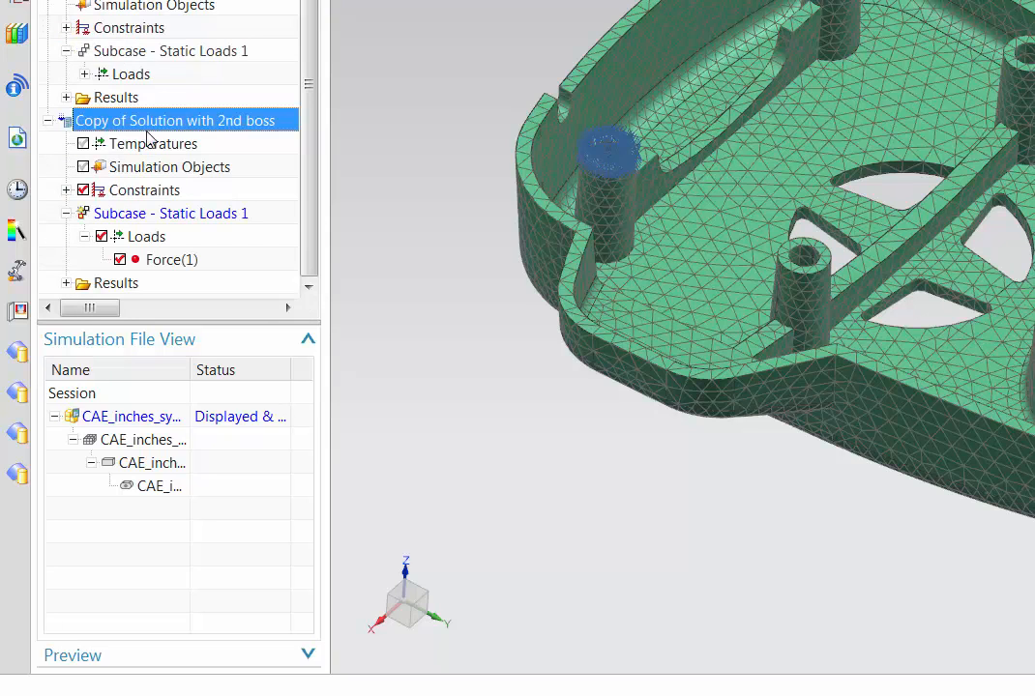
{"action": "left_click", "coordinate": [142, 121]}
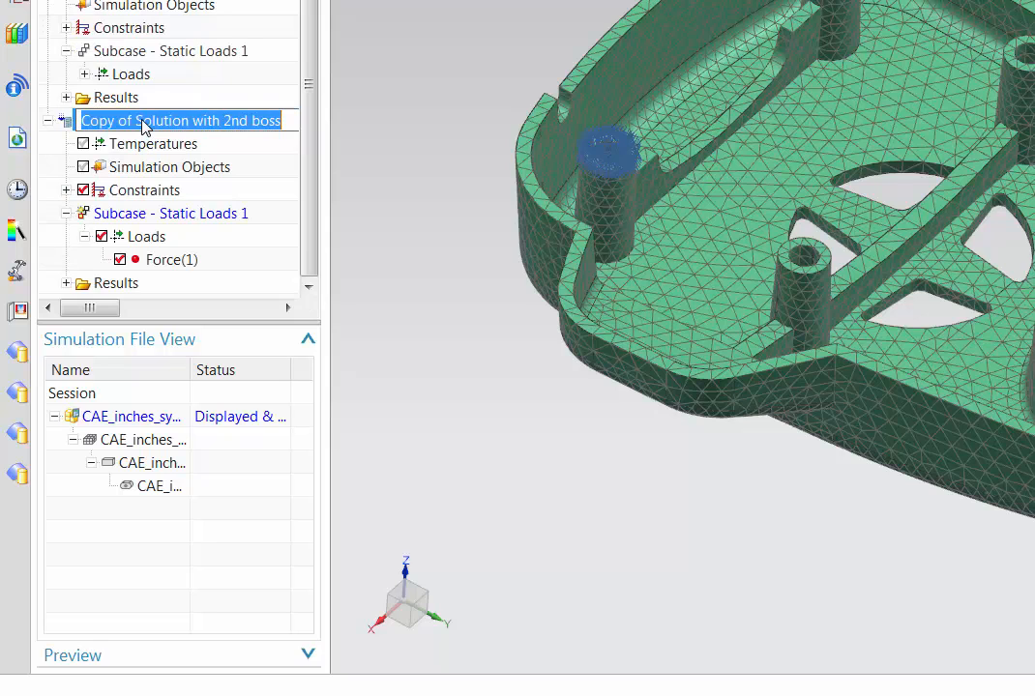
{"action": "left_click", "coordinate": [131, 121]}
{"action": "left_click_drag", "start_coordinate": [132, 121], "coordinate": [81, 121]}
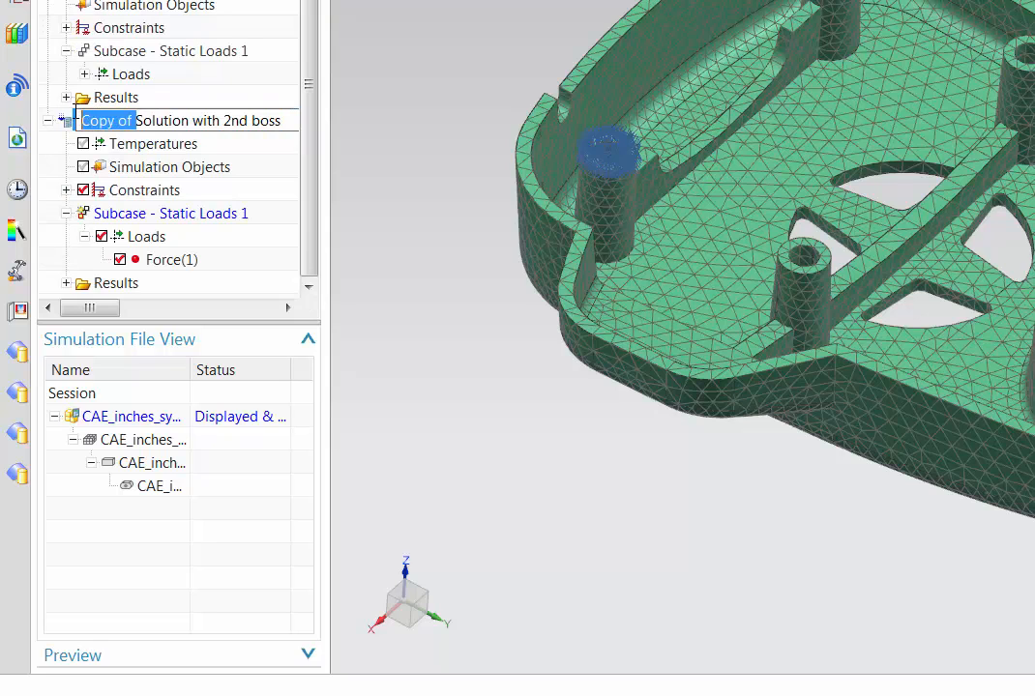
{"action": "key", "text": "BackSpace"}
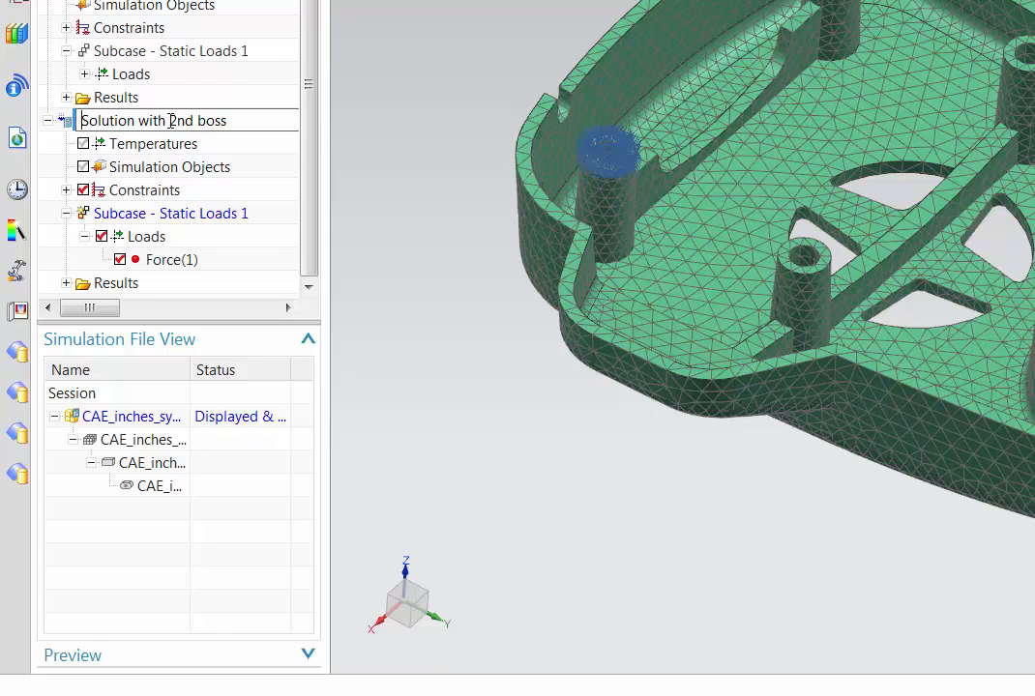
{"action": "left_click_drag", "start_coordinate": [170, 121], "coordinate": [237, 122]}
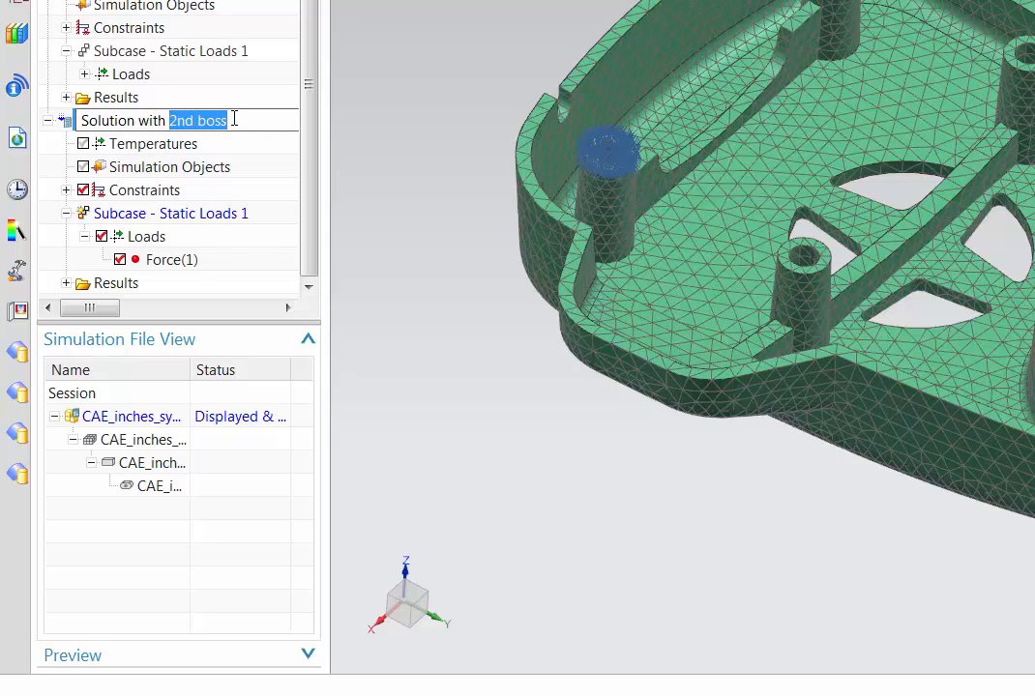
{"action": "type", "text": "boss o"}
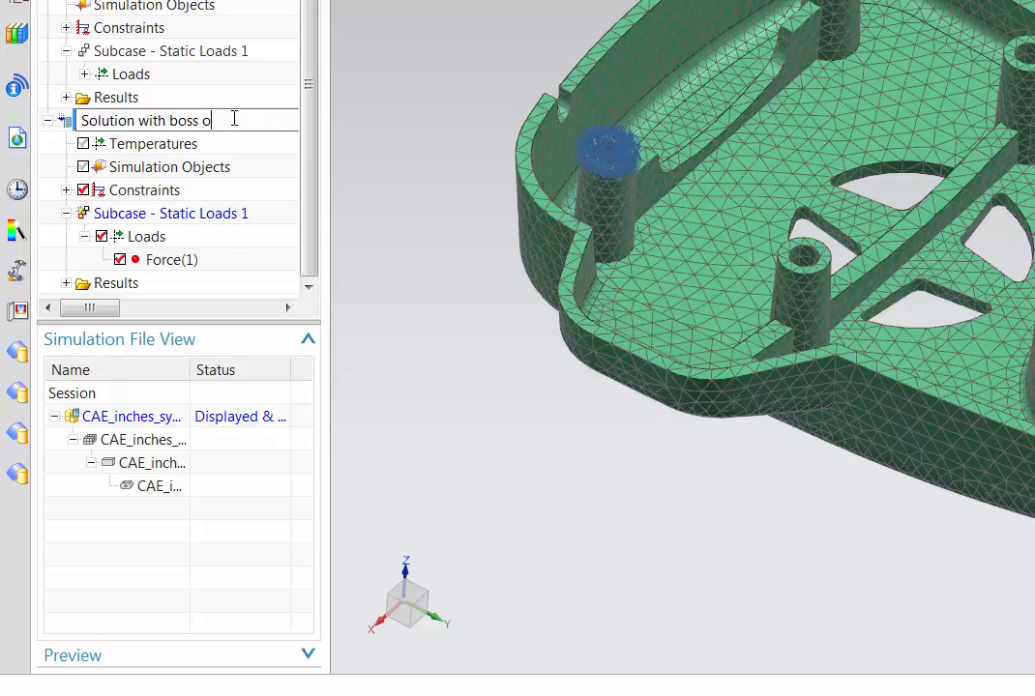
{"action": "type", "text": "n tab"}
{"action": "key", "text": "Return"}
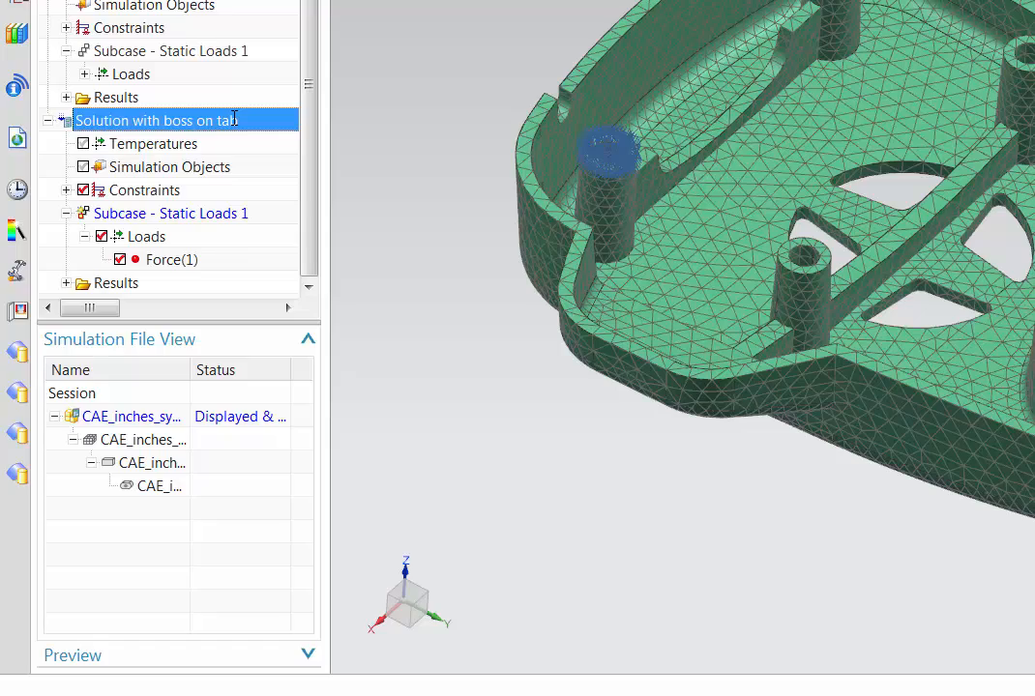
Step: Add the top and inner hole faces of the two bosses on the middle rib to the Fixed(1) constraint of Solution with boss on tab
{"action": "left_click", "coordinate": [68, 191]}
{"action": "double_click", "coordinate": [162, 214]}
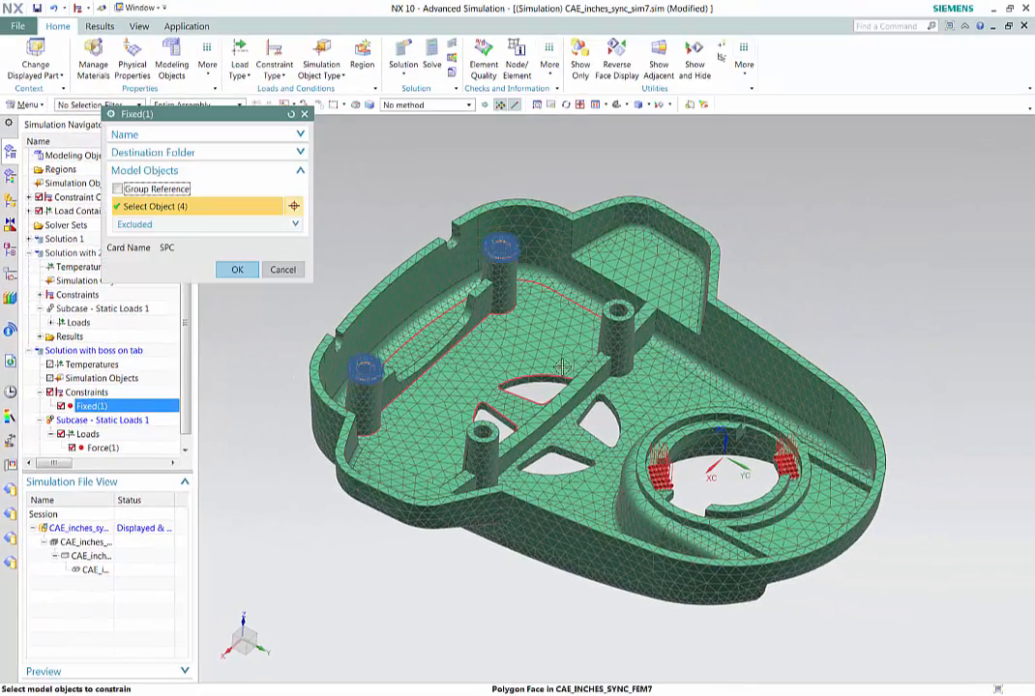
{"action": "scroll", "coordinate": [609, 314], "scroll_direction": "up", "scroll_amount": 5}
{"action": "left_click", "coordinate": [647, 297]}
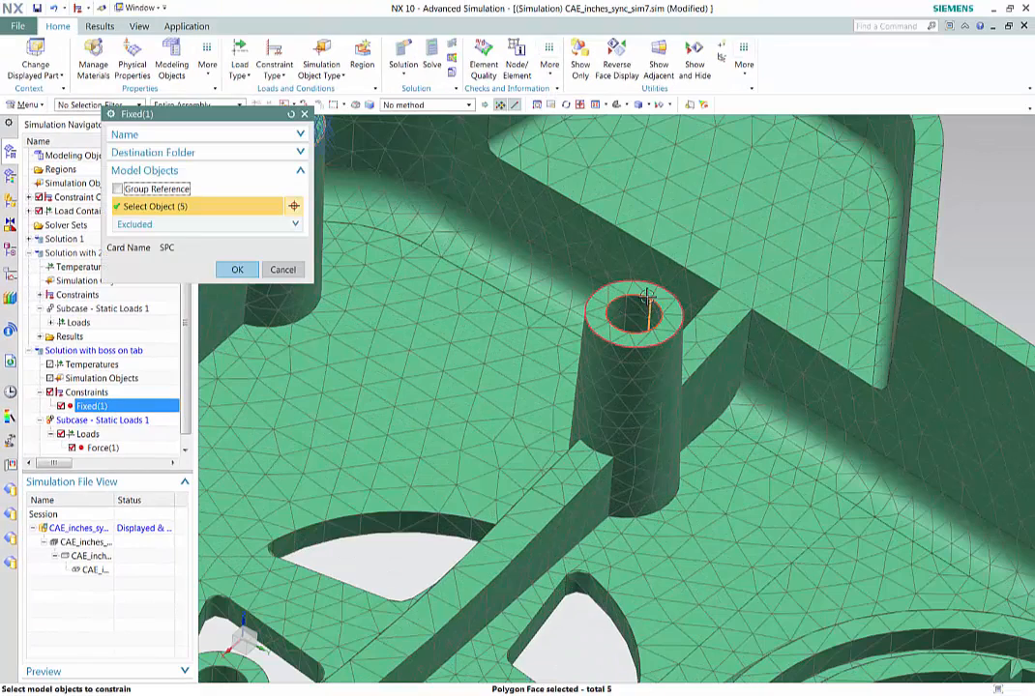
{"action": "scroll", "coordinate": [647, 297], "scroll_direction": "down", "scroll_amount": 5}
{"action": "scroll", "coordinate": [522, 411], "scroll_direction": "up", "scroll_amount": 4}
{"action": "left_click", "coordinate": [500, 429]}
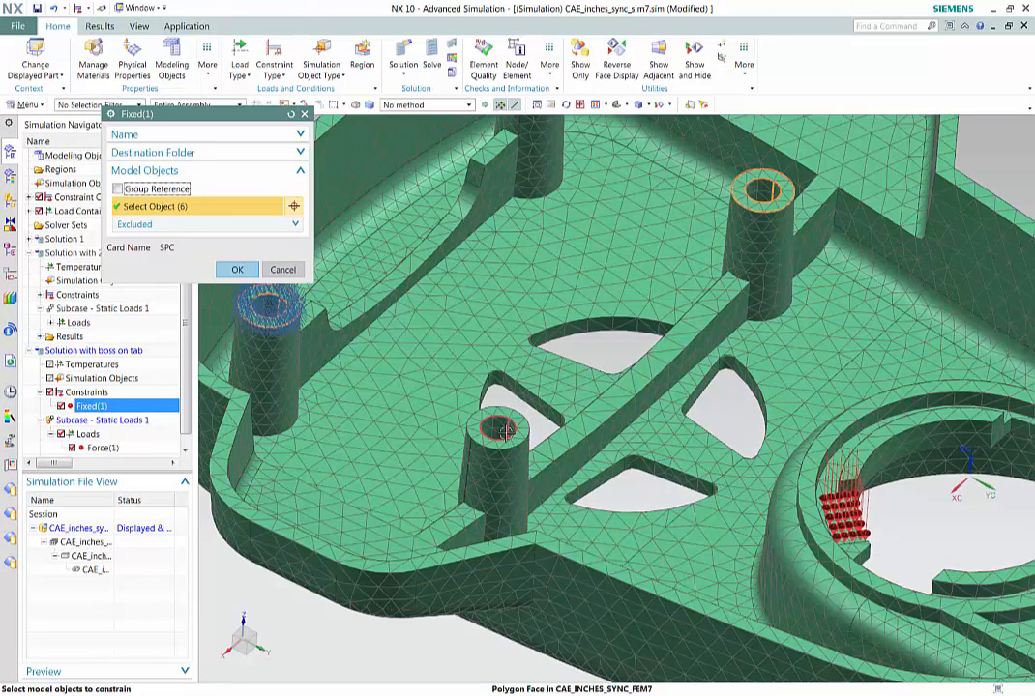
{"action": "left_click", "coordinate": [506, 433]}
{"action": "left_click", "coordinate": [506, 414]}
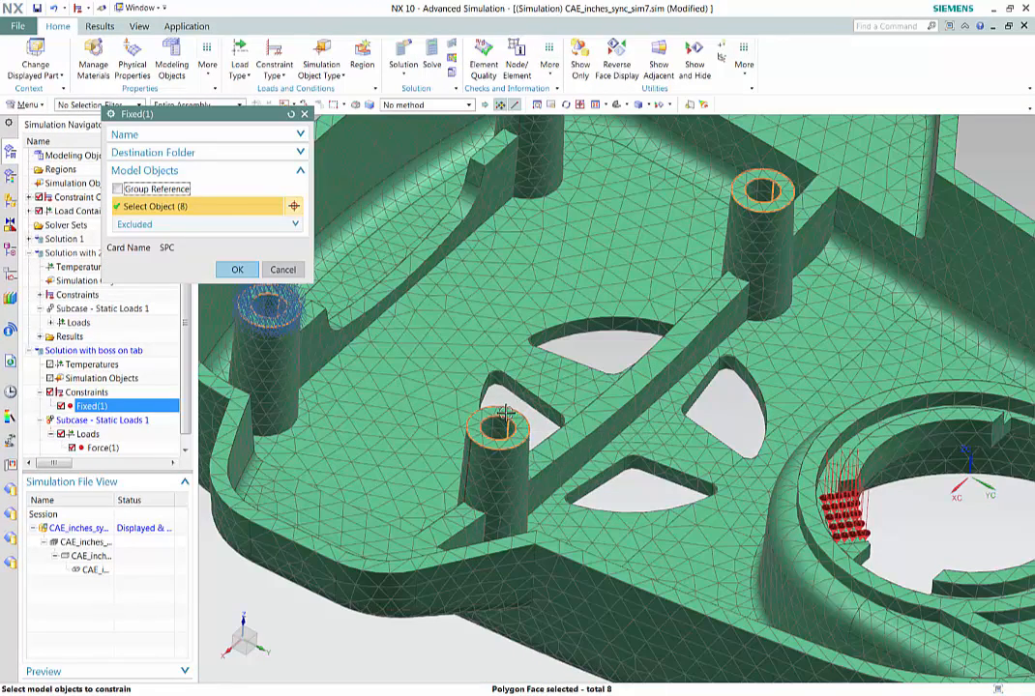
{"action": "left_click", "coordinate": [234, 269]}
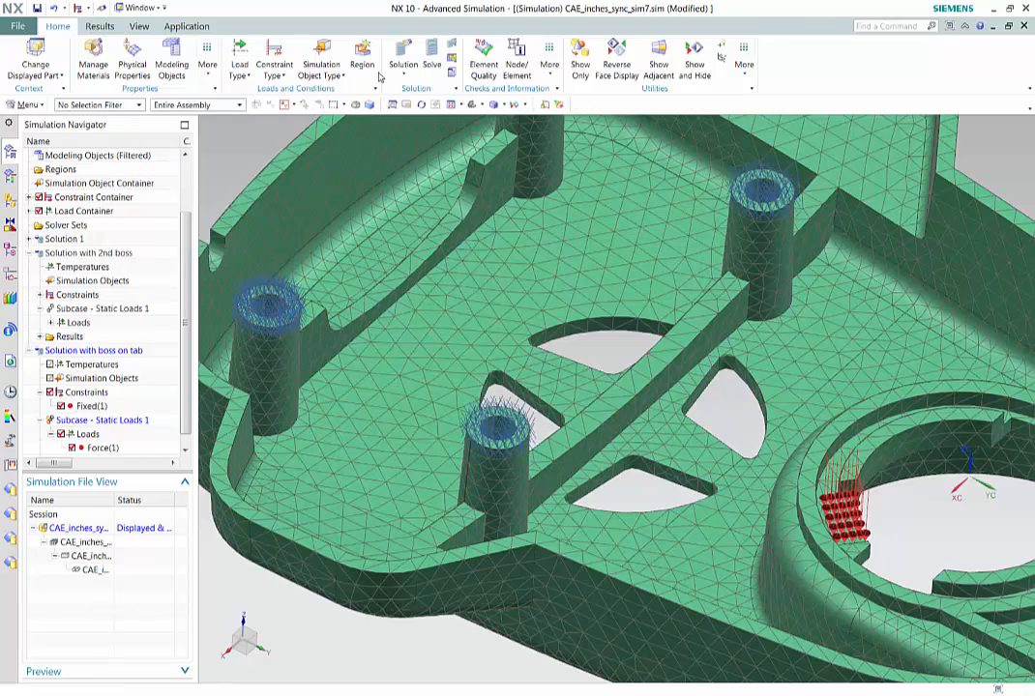
Step: Solve Solution with boss on tab with the model setup check enabled and show its SOL 101 convergence graph
{"action": "left_click", "coordinate": [433, 62]}
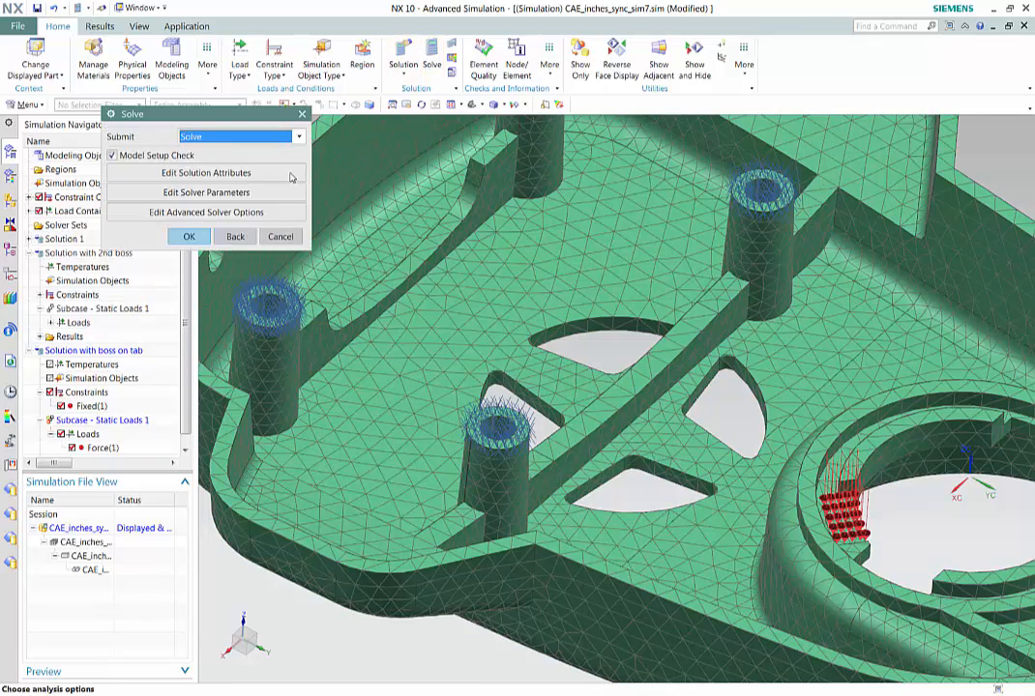
{"action": "left_click", "coordinate": [180, 236]}
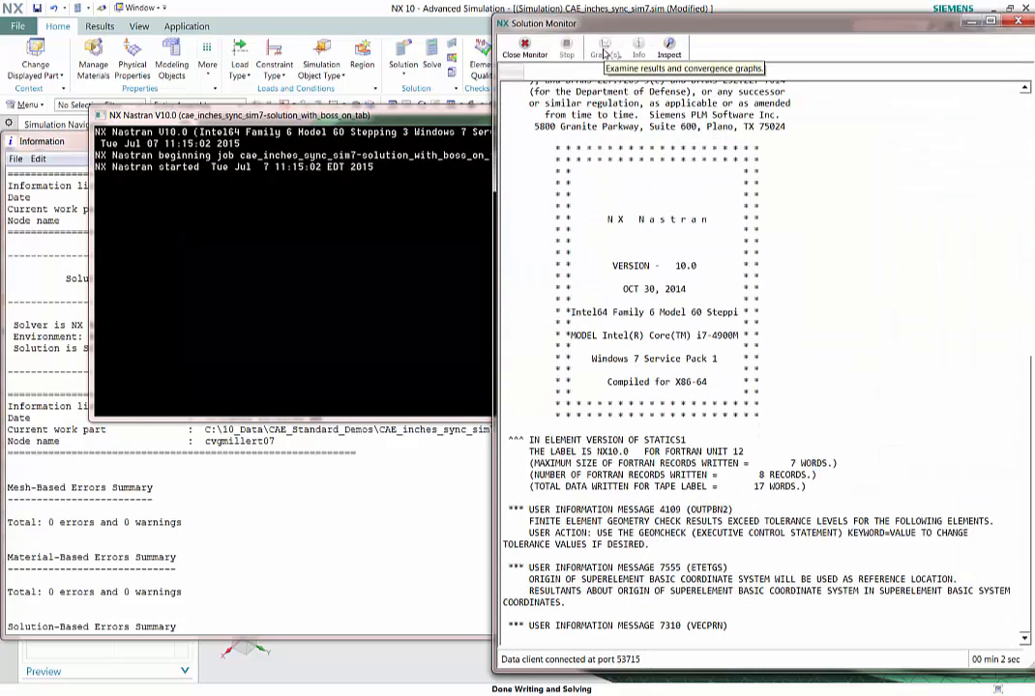
{"action": "left_click", "coordinate": [605, 50]}
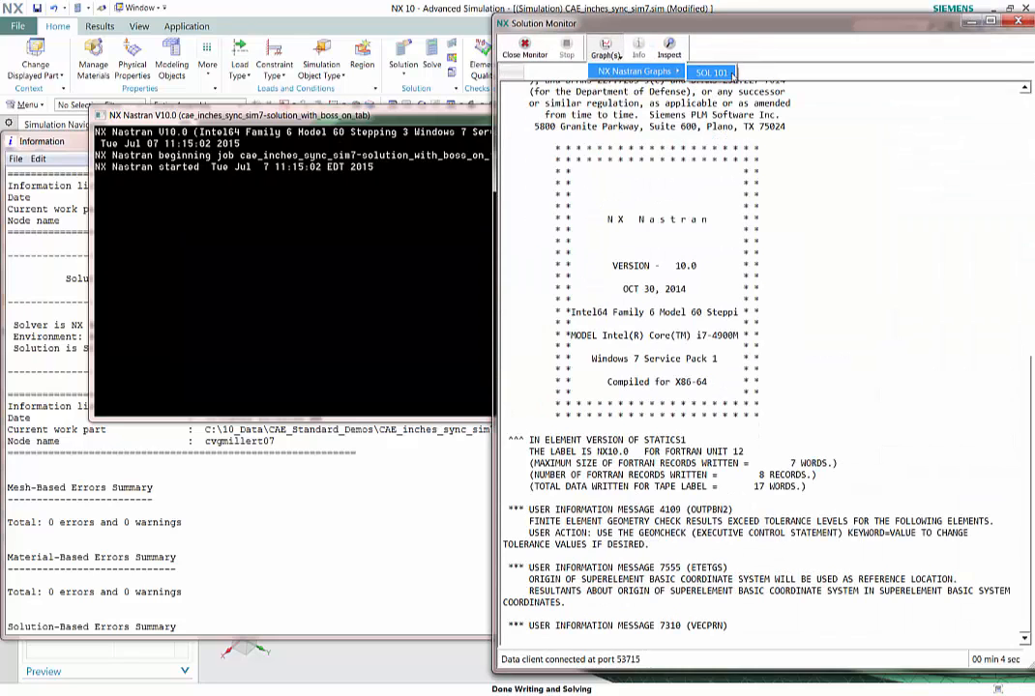
{"action": "left_click", "coordinate": [616, 65]}
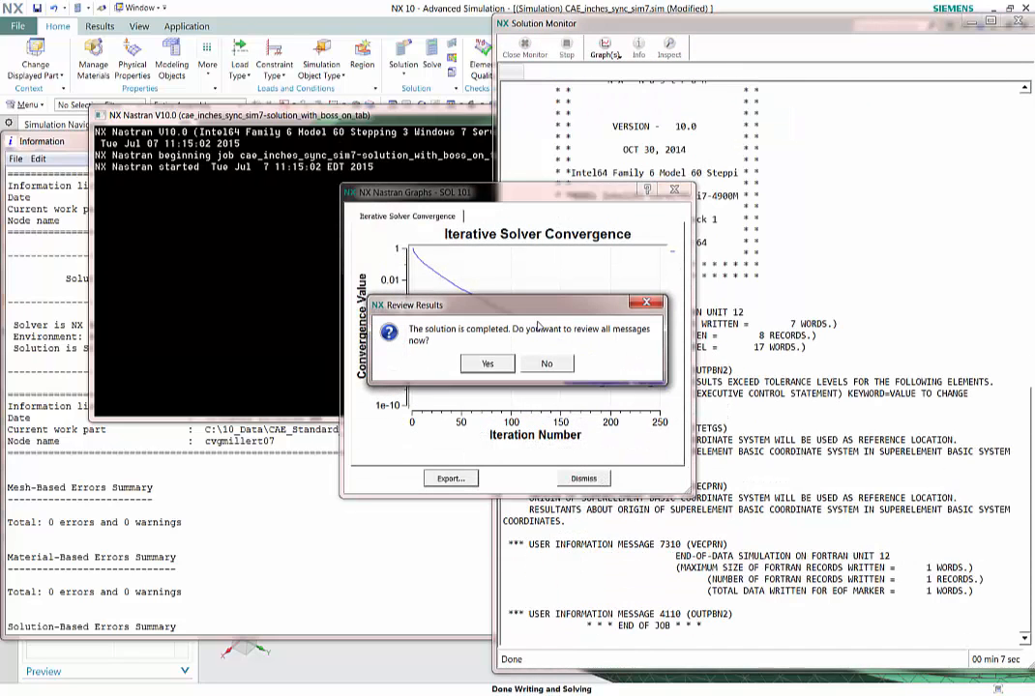
Step: Decline the solver message review and close the analysis job monitor and the setup check information listing
{"action": "left_click", "coordinate": [547, 364]}
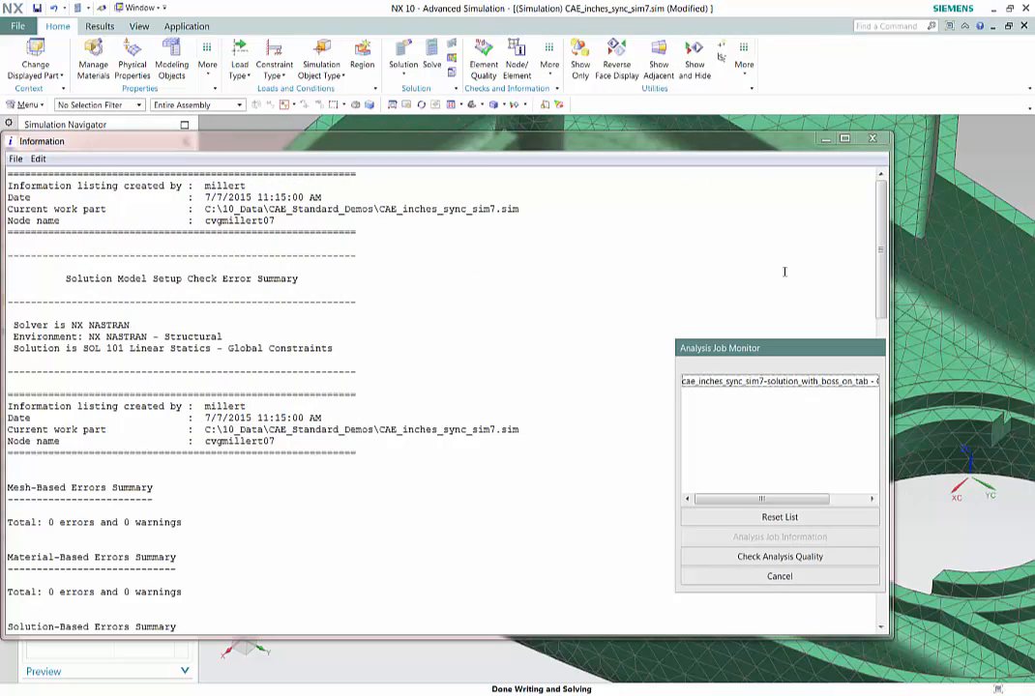
{"action": "left_click", "coordinate": [788, 576]}
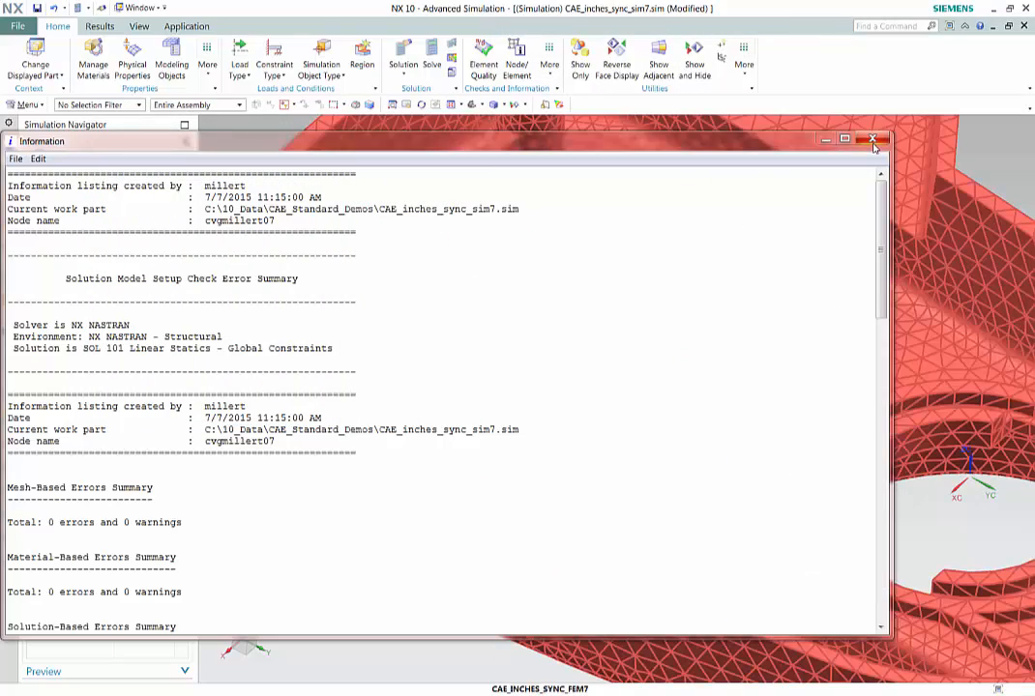
{"action": "left_click", "coordinate": [873, 142]}
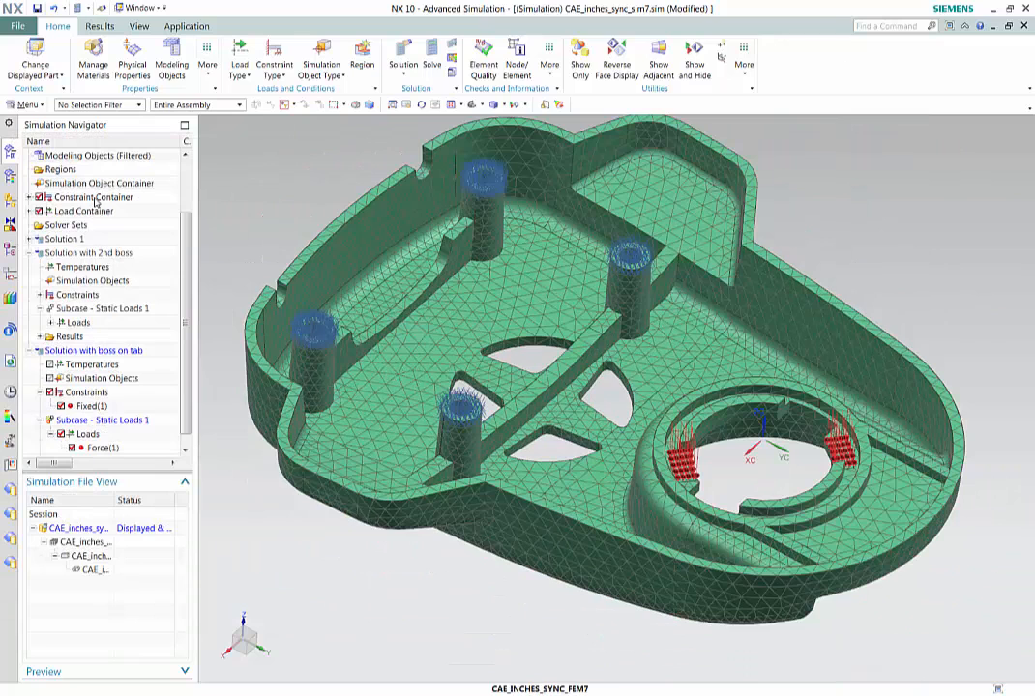
Step: Open the structural results of Solution with boss on tab and divide the graphics area into four viewports
{"action": "scroll", "coordinate": [70, 438], "scroll_direction": "down", "scroll_amount": 1}
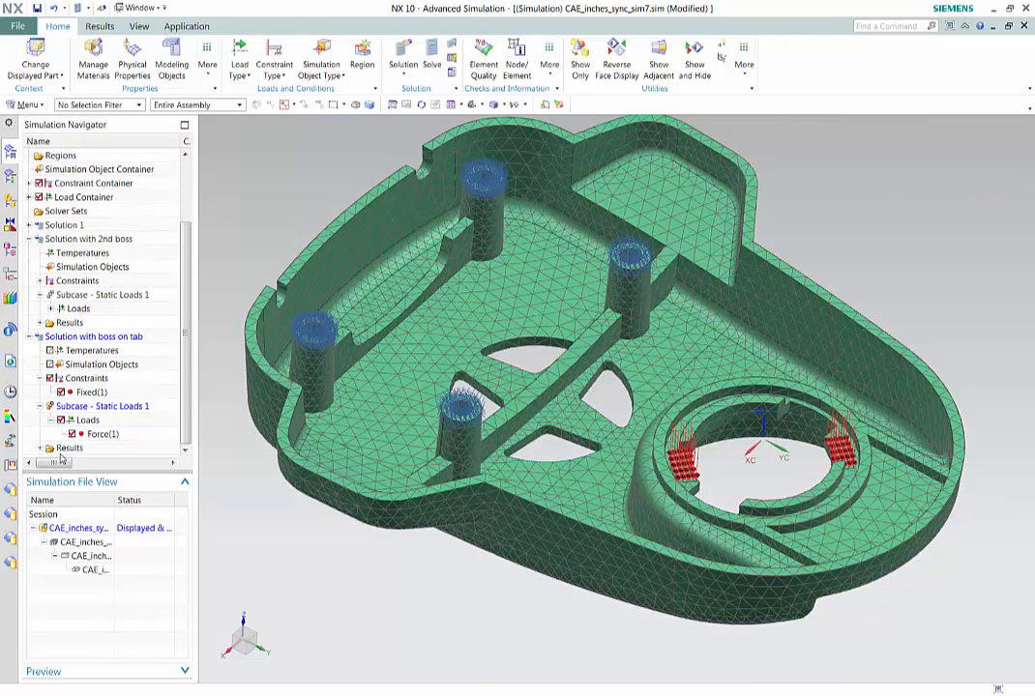
{"action": "double_click", "coordinate": [64, 449]}
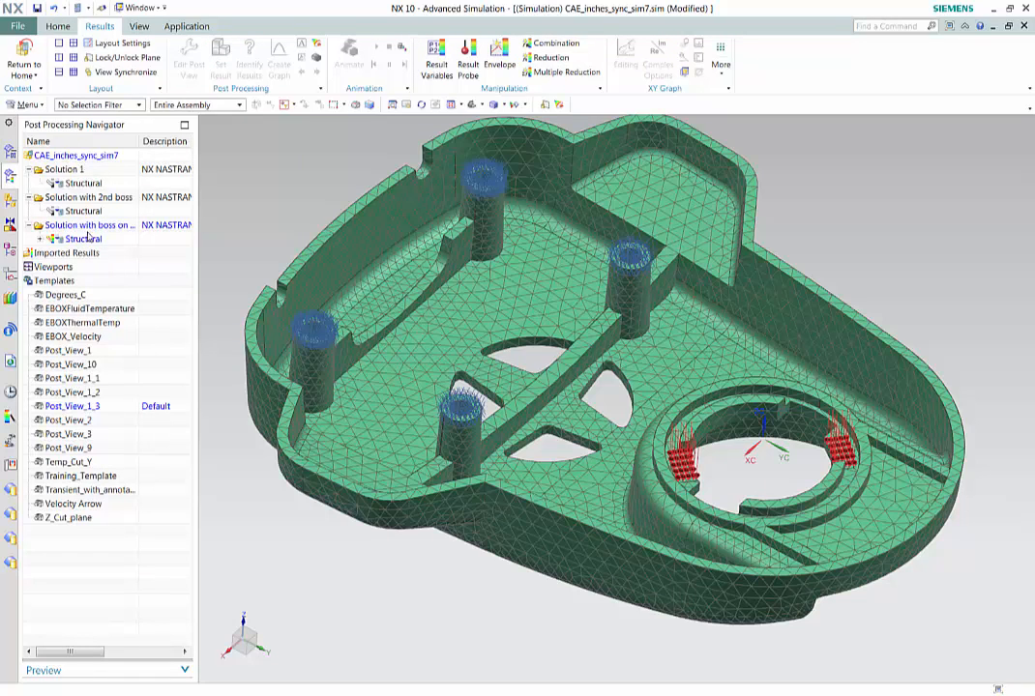
{"action": "left_click", "coordinate": [40, 239]}
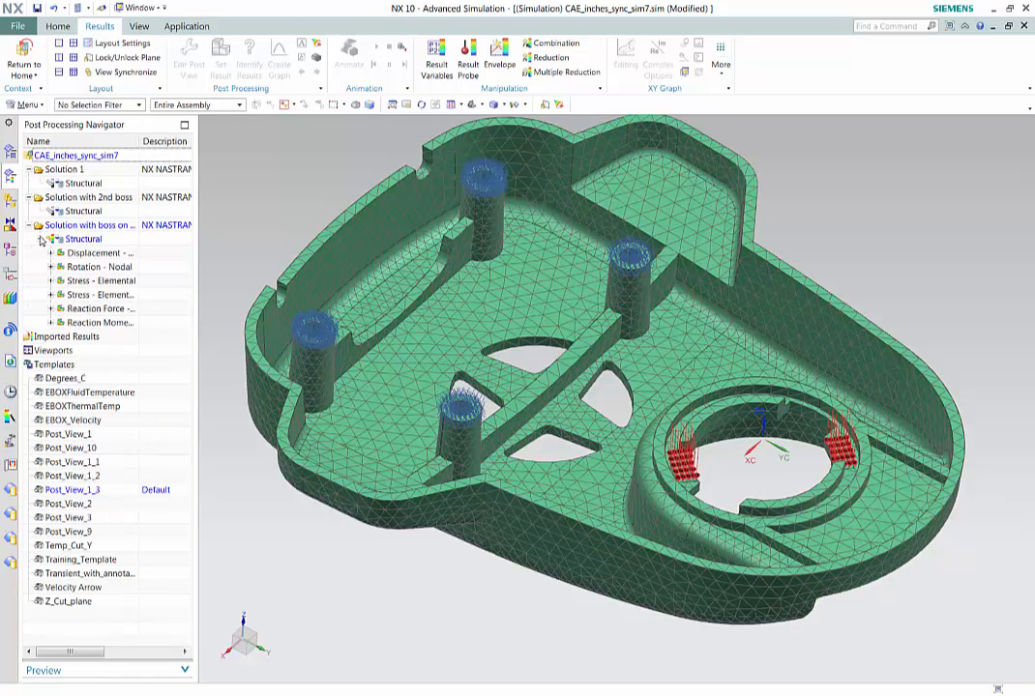
{"action": "left_click", "coordinate": [73, 44]}
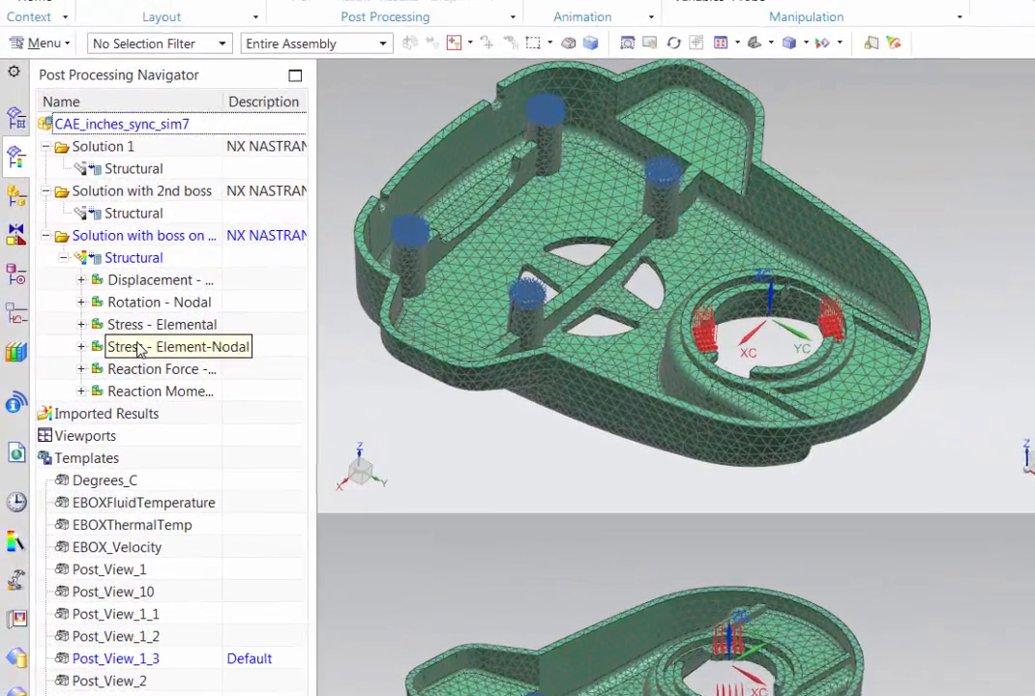
Step: Plot Stress - Element-Nodal for Solution with boss on tab in the lower-left viewport and for Solution with 2nd boss in the upper-right viewport
{"action": "double_click", "coordinate": [87, 295]}
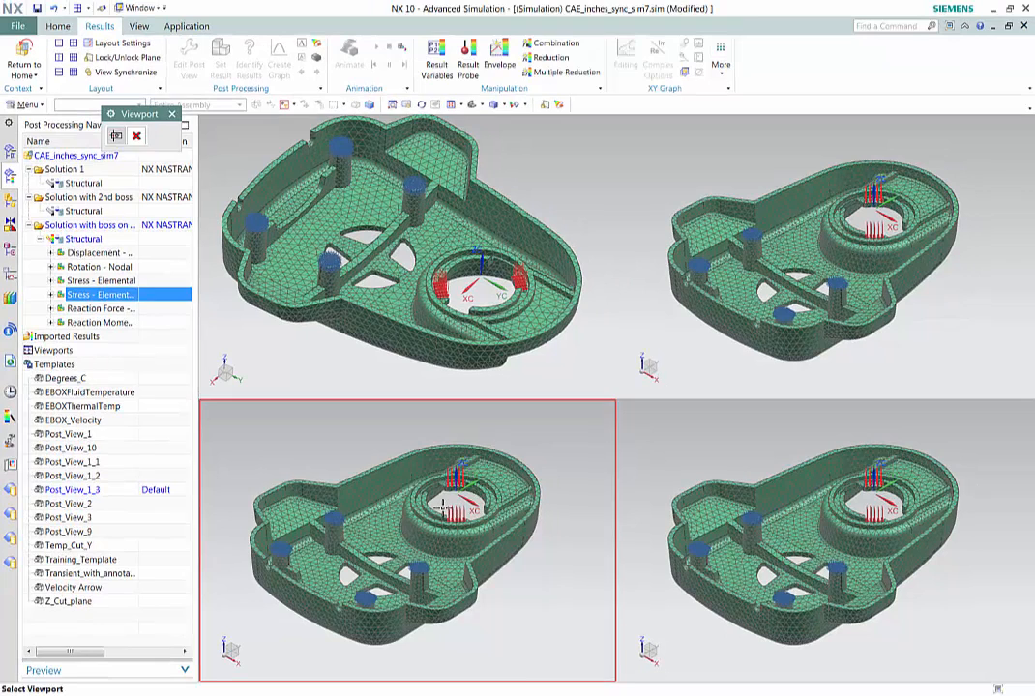
{"action": "left_click", "coordinate": [442, 507]}
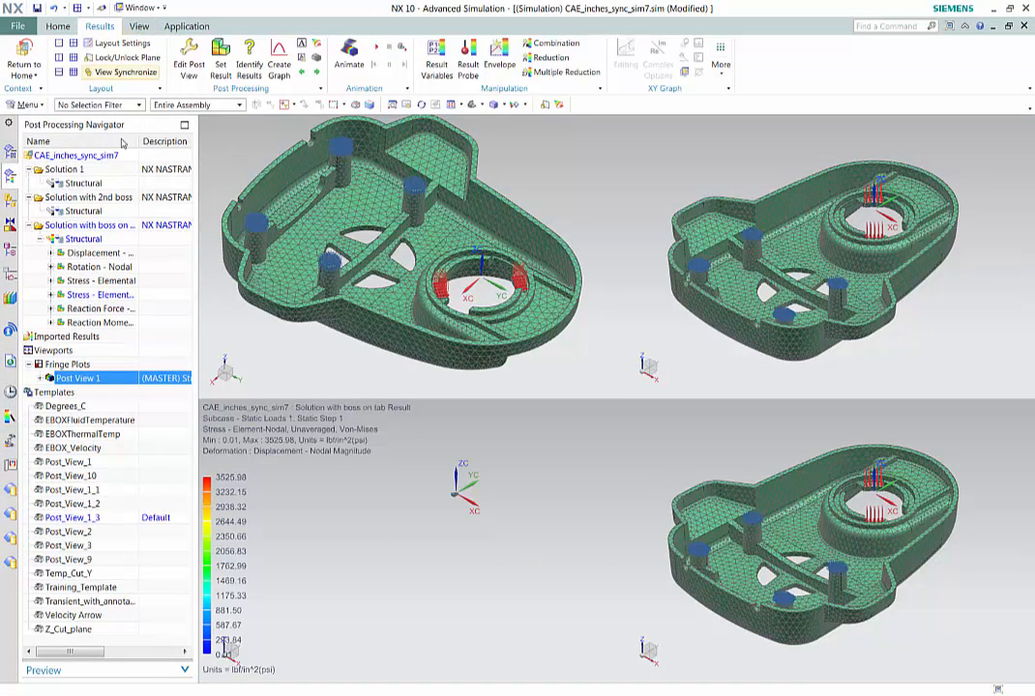
{"action": "left_click", "coordinate": [40, 211]}
{"action": "double_click", "coordinate": [94, 265]}
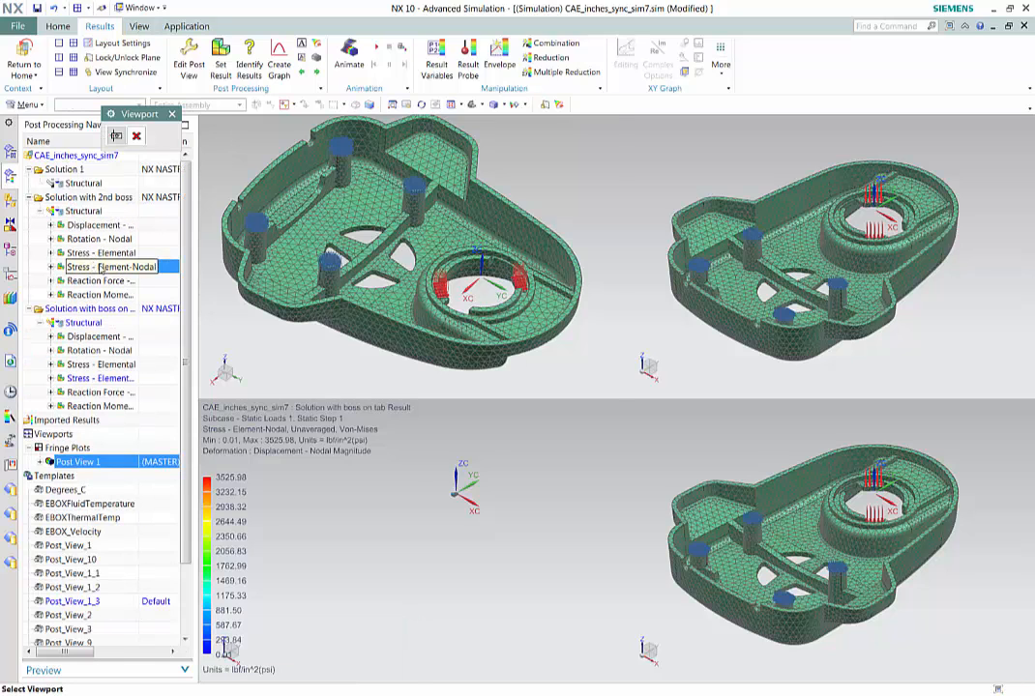
{"action": "left_click", "coordinate": [794, 253]}
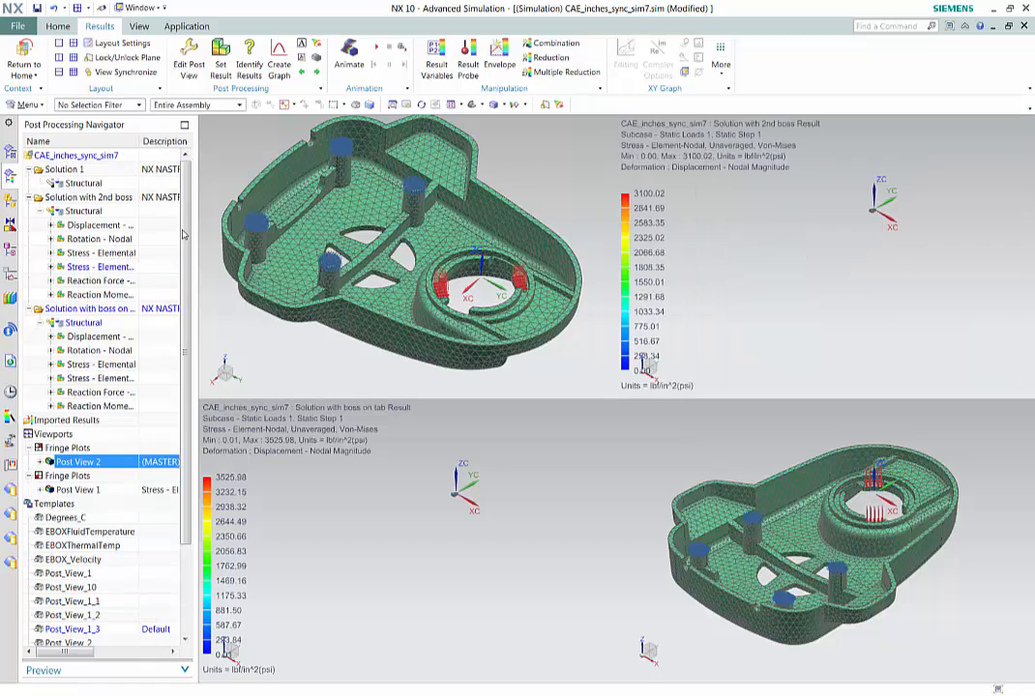
Step: Load the structural results of Solution 1 and plot its Stress - Element-Nodal in the upper-left viewport
{"action": "double_click", "coordinate": [77, 184]}
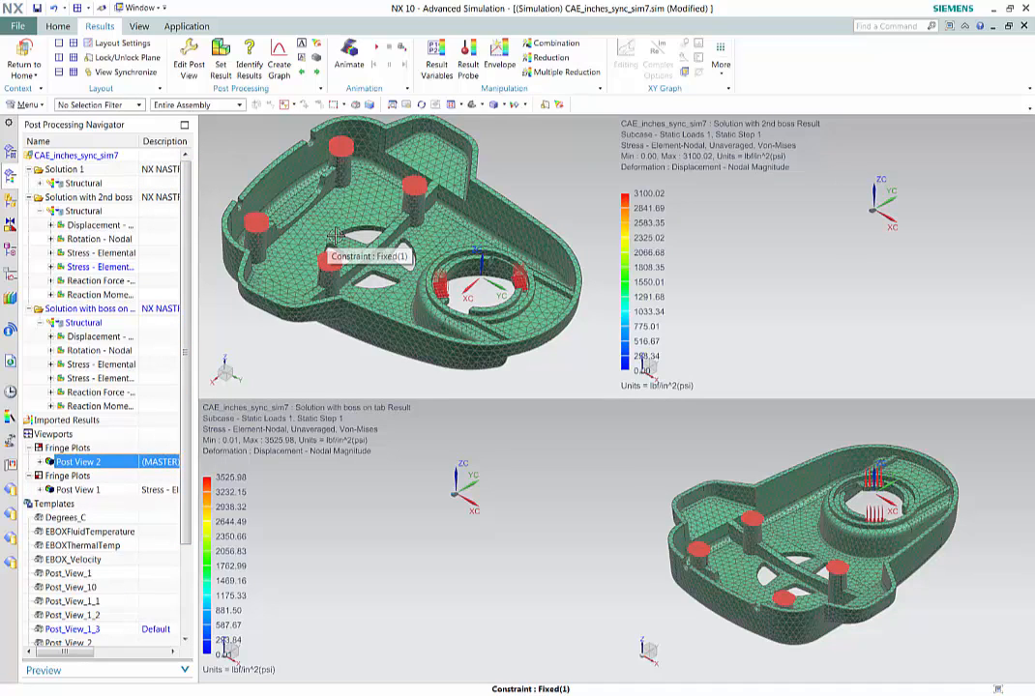
{"action": "left_click", "coordinate": [40, 182]}
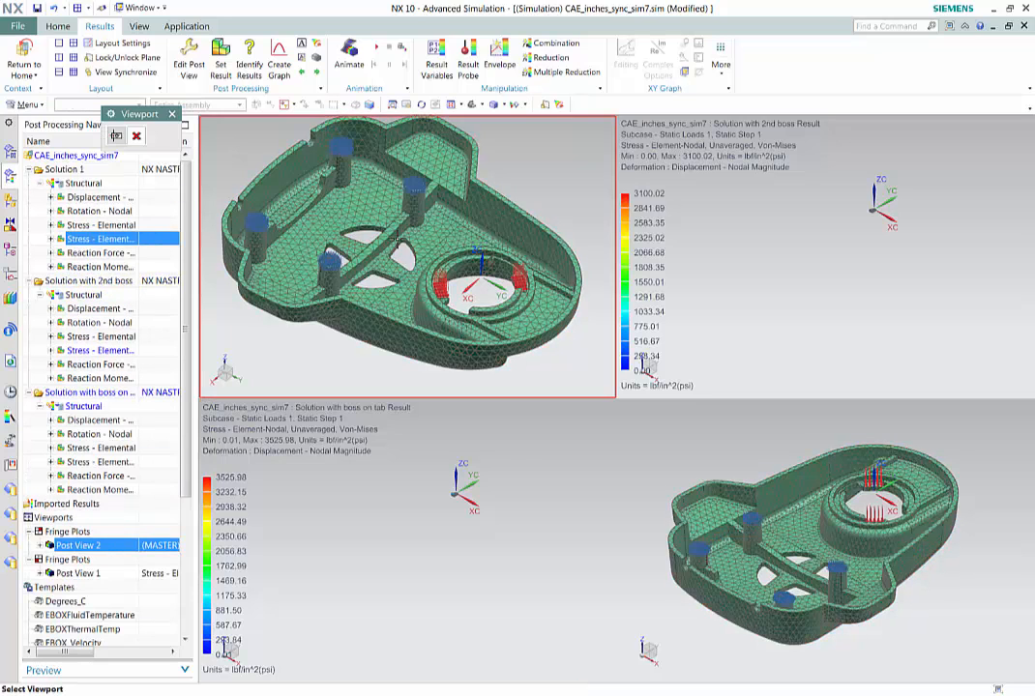
{"action": "left_click", "coordinate": [397, 239]}
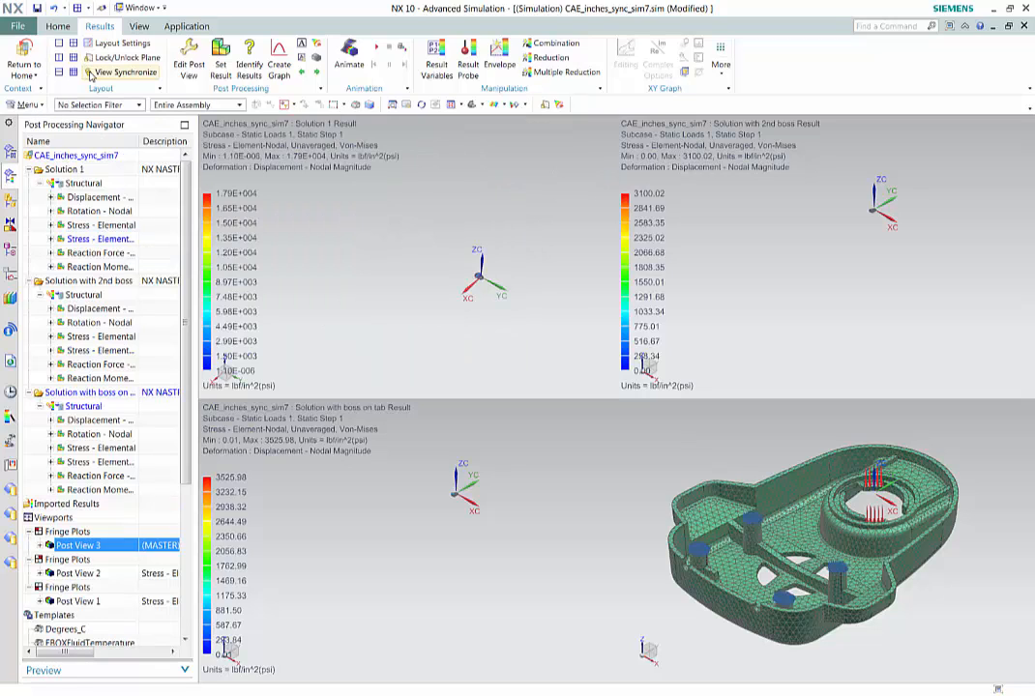
Step: Synchronize the views of all four viewports, including the three stress plots and the meshed housing
{"action": "left_click", "coordinate": [121, 72]}
{"action": "left_click", "coordinate": [402, 193]}
{"action": "left_click", "coordinate": [689, 220]}
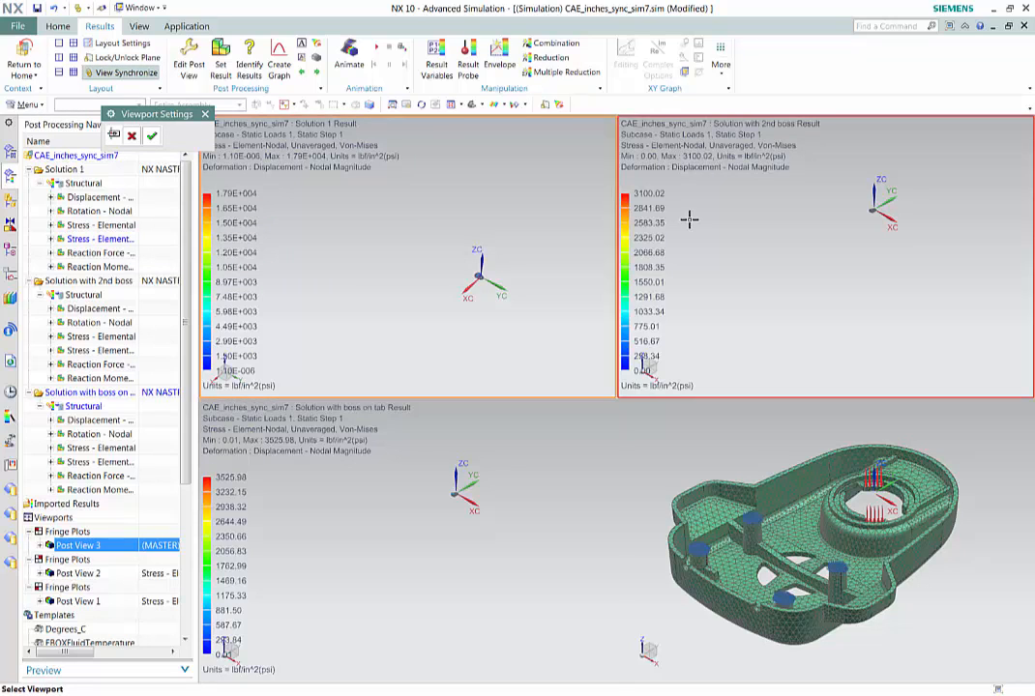
{"action": "left_click", "coordinate": [566, 436]}
{"action": "left_click", "coordinate": [675, 445]}
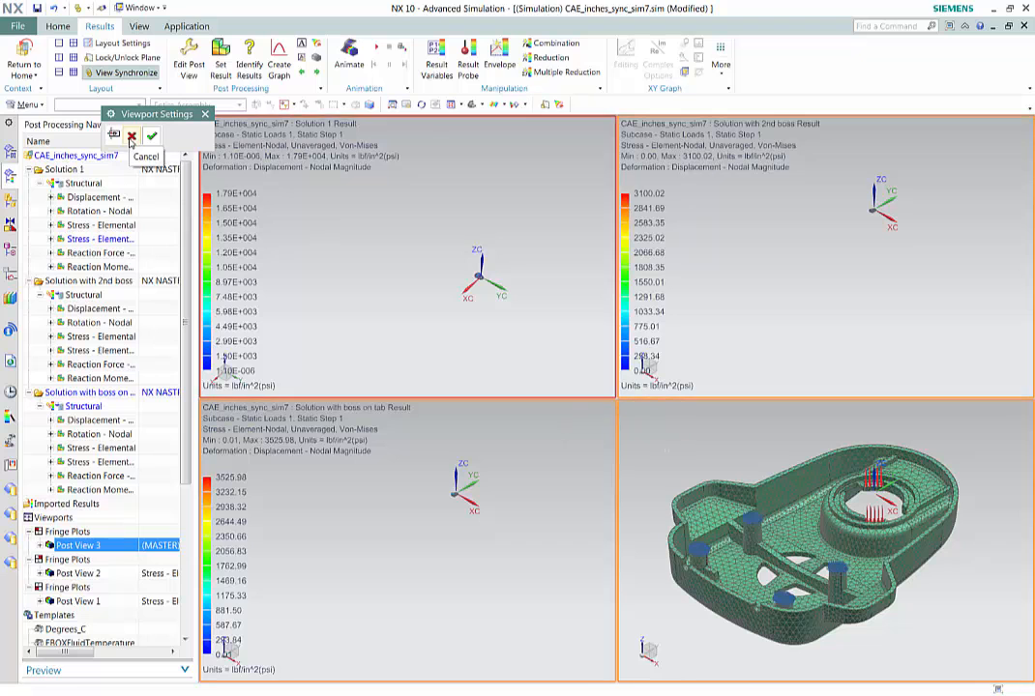
{"action": "left_click", "coordinate": [150, 135]}
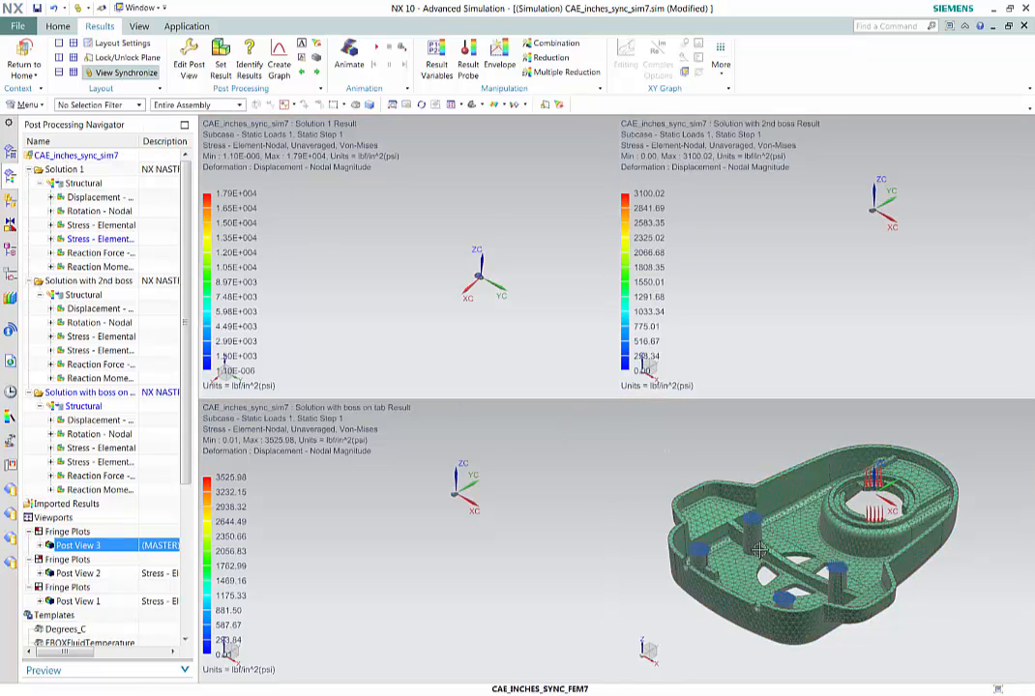
Step: Fit the models in the synchronized viewports and rotate them together to compare the stress distributions of the three solutions
{"action": "mouse_move", "coordinate": [747, 559]}
{"action": "middle_mouse_down"}
{"action": "mouse_move", "coordinate": [743, 538]}
{"action": "mouse_move", "coordinate": [708, 581]}
{"action": "mouse_move", "coordinate": [740, 565]}
{"action": "middle_mouse_up"}
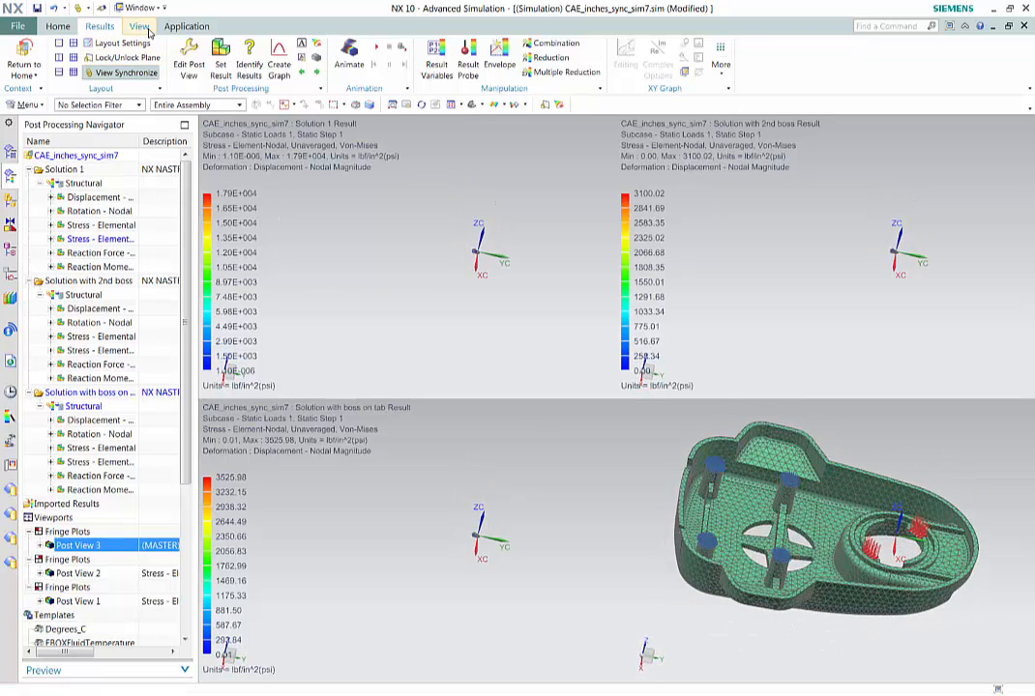
{"action": "left_click", "coordinate": [130, 26]}
{"action": "left_click", "coordinate": [104, 45]}
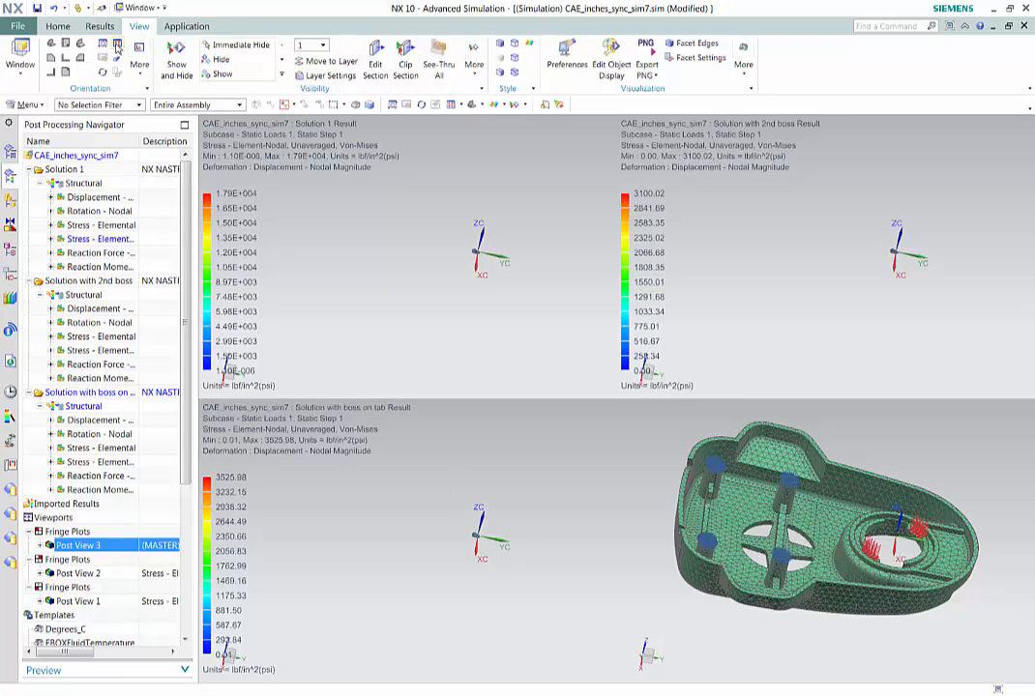
{"action": "mouse_move", "coordinate": [756, 489]}
{"action": "middle_mouse_down"}
{"action": "mouse_move", "coordinate": [782, 492]}
{"action": "mouse_move", "coordinate": [767, 497]}
{"action": "middle_mouse_up"}
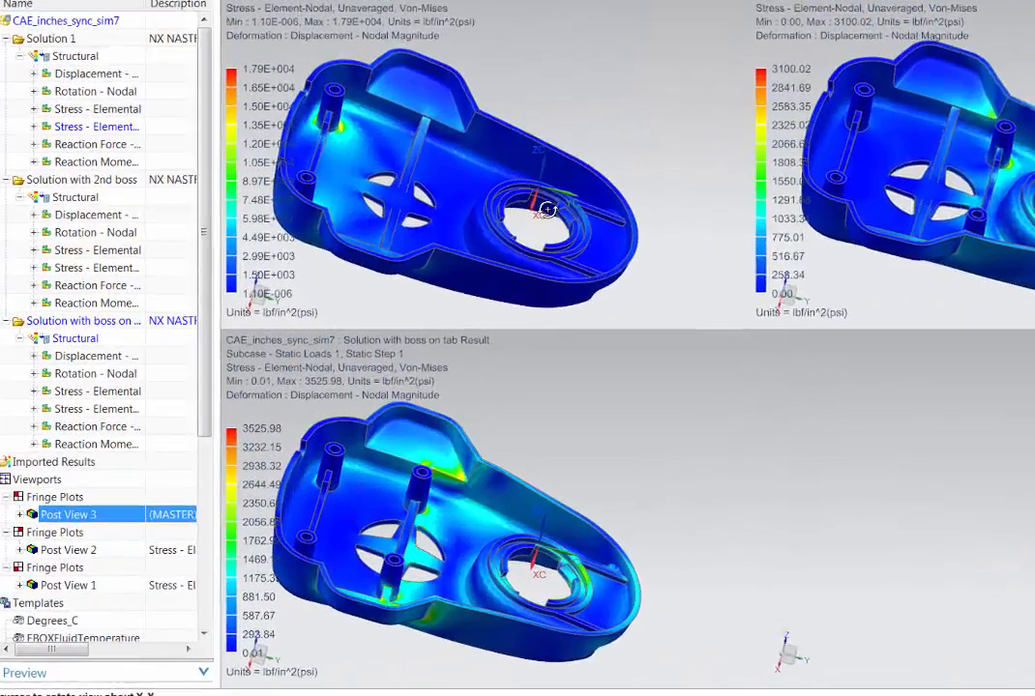
{"action": "middle_click_drag", "start_coordinate": [547, 209], "coordinate": [529, 170]}
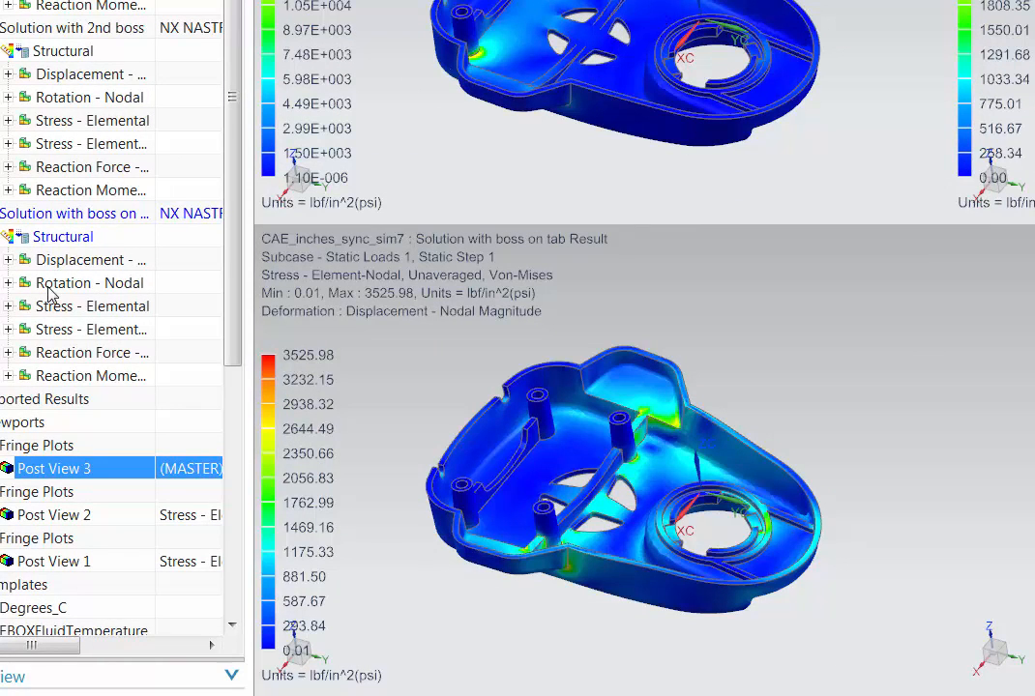
Step: Set the stress result units of Post View 1, 2 and 3 together to N/mm^2(MPa)
{"action": "left_click", "coordinate": [64, 519], "text": "ctrl"}
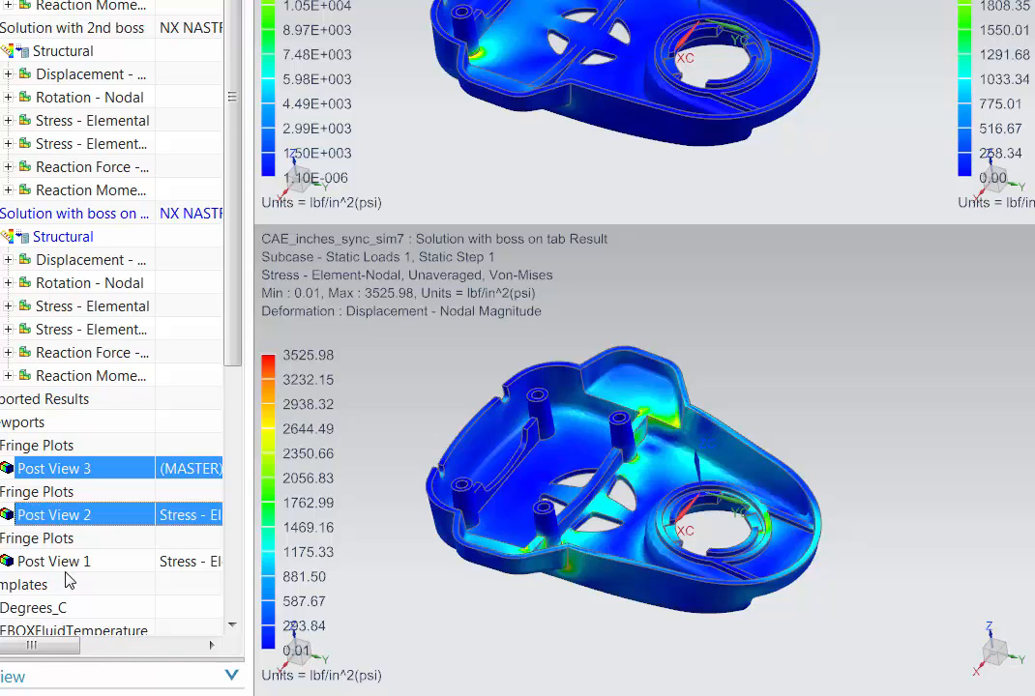
{"action": "left_click", "coordinate": [63, 563], "text": "ctrl"}
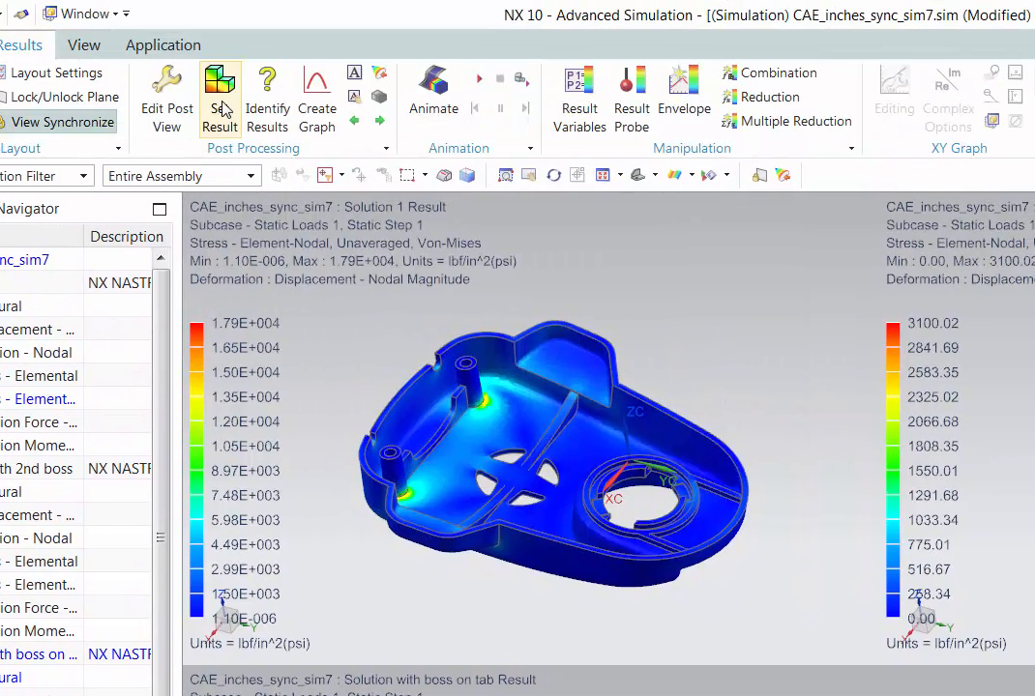
{"action": "left_click", "coordinate": [221, 107]}
{"action": "left_click", "coordinate": [267, 423]}
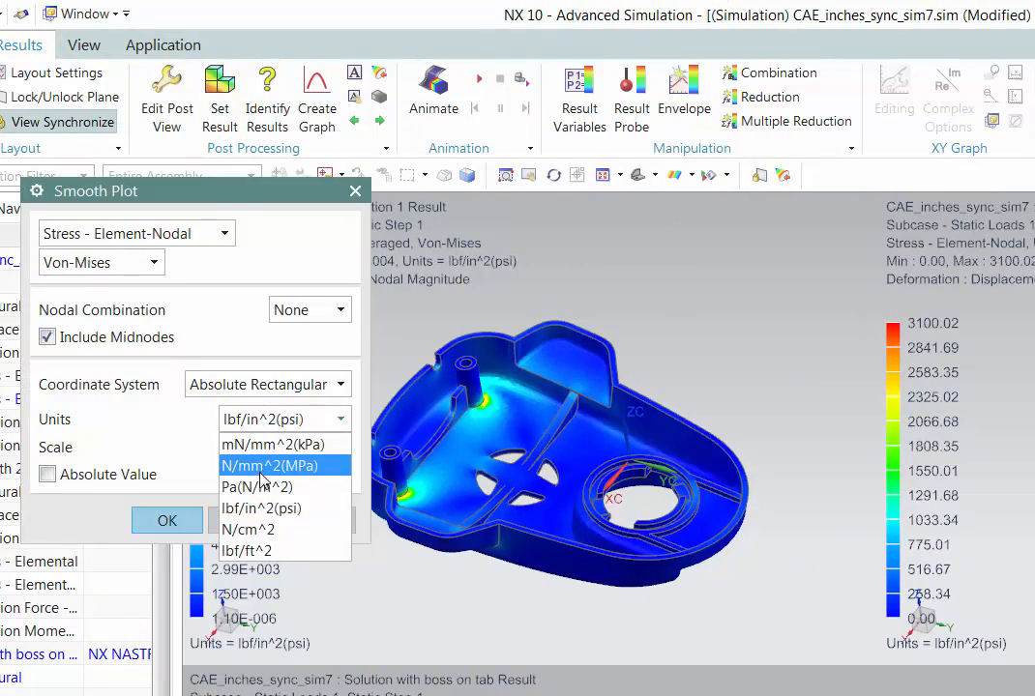
{"action": "left_click", "coordinate": [269, 465]}
{"action": "left_click", "coordinate": [155, 522]}
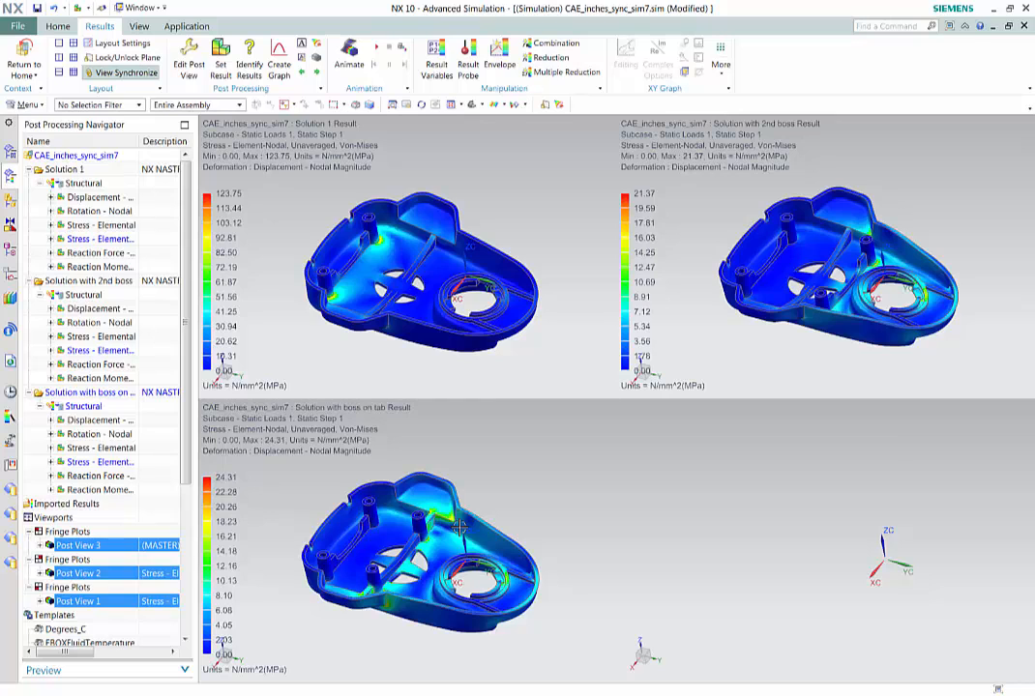
Step: Switch to the PowerPoint slide show of reseller_CAE_Cert.ppt
{"action": "key", "text": "alt+Tab"}
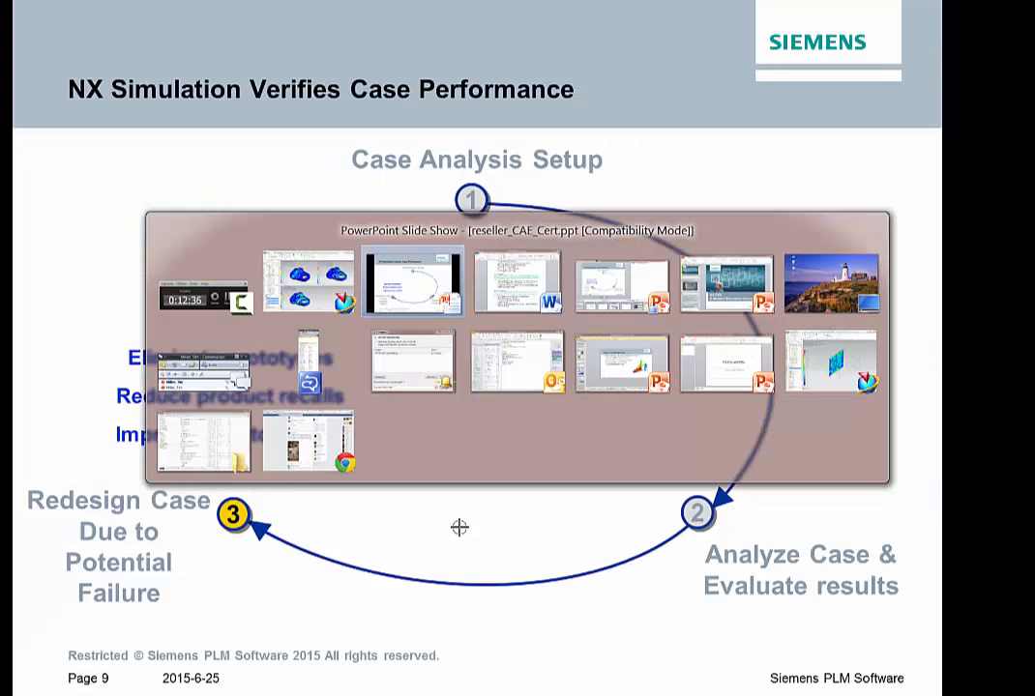